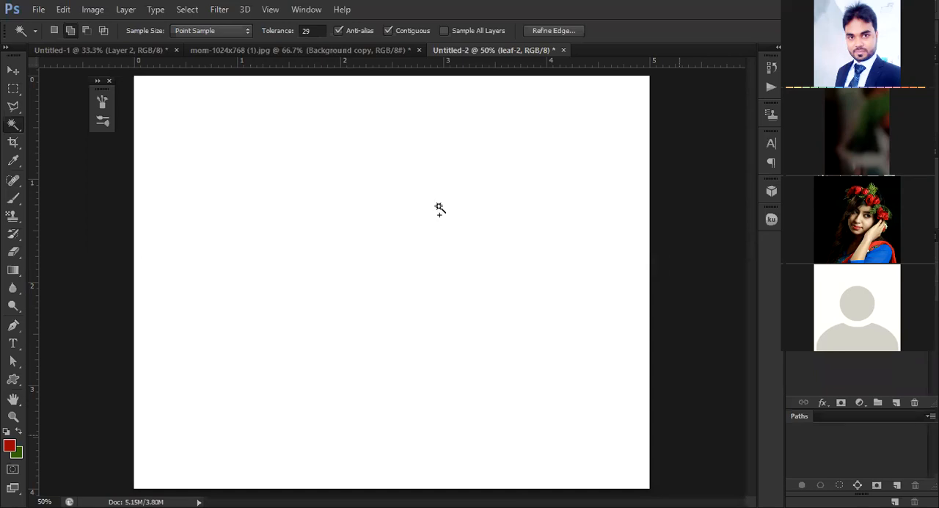
Clear the maple leaf selection and open the Brush tool's preset list
key(ctrl+minus)
key(ctrl+plus)
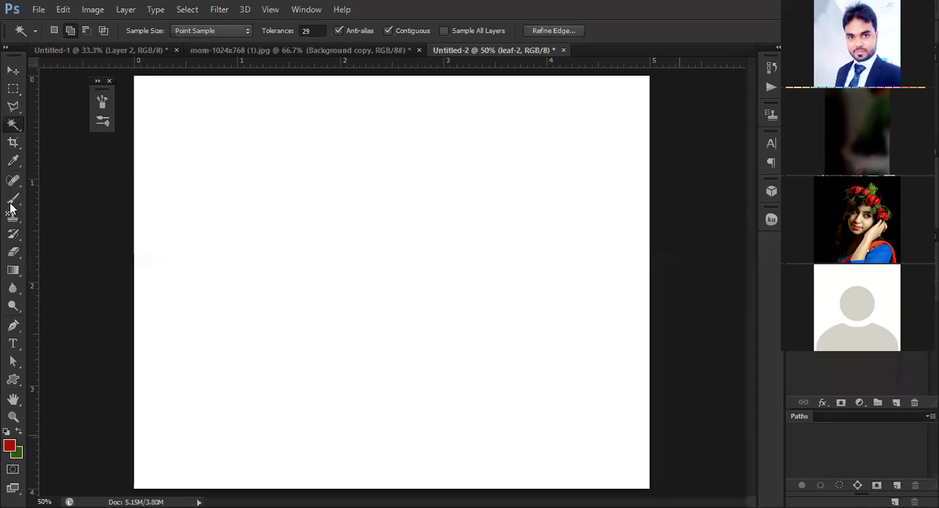
click(146, 198)
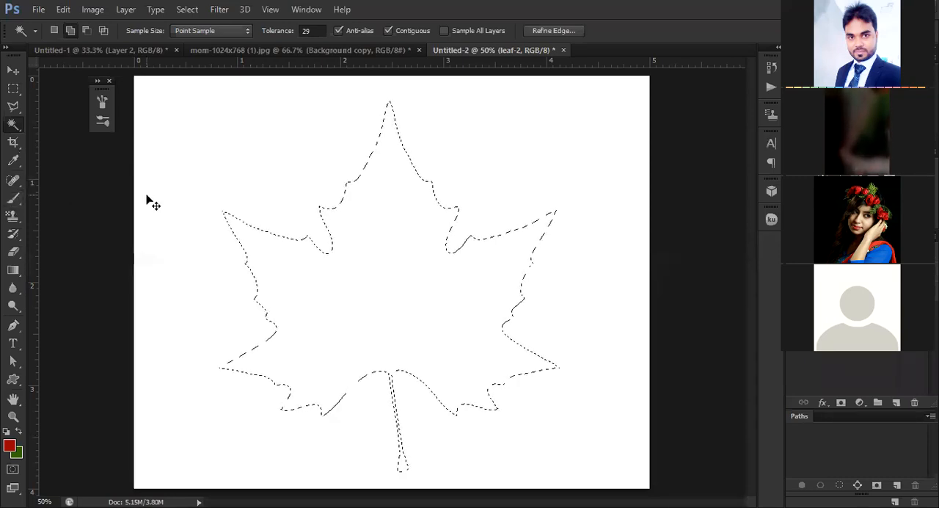
key(ctrl+d)
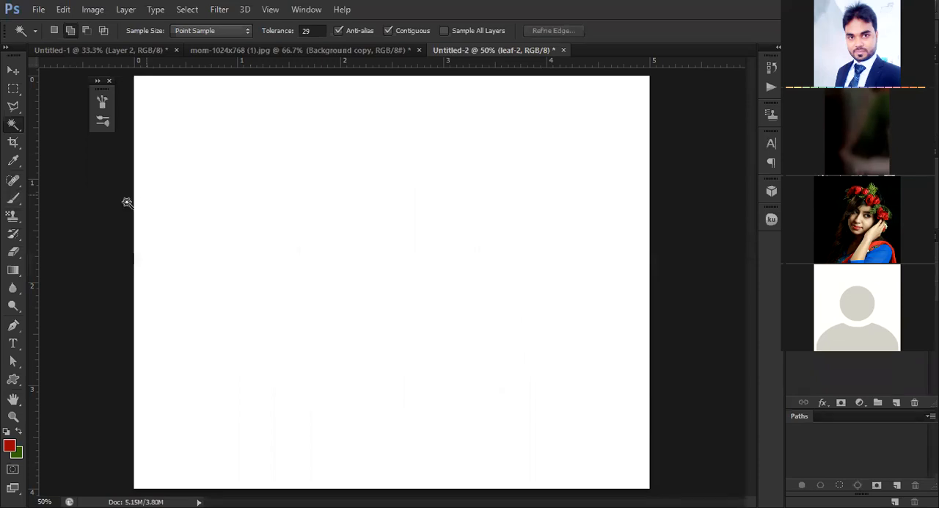
click(14, 199)
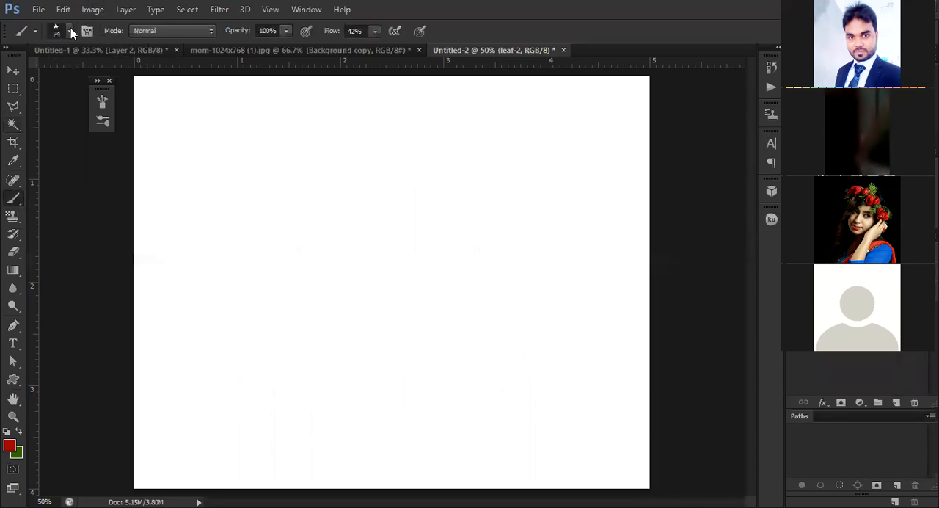
right_click(163, 217)
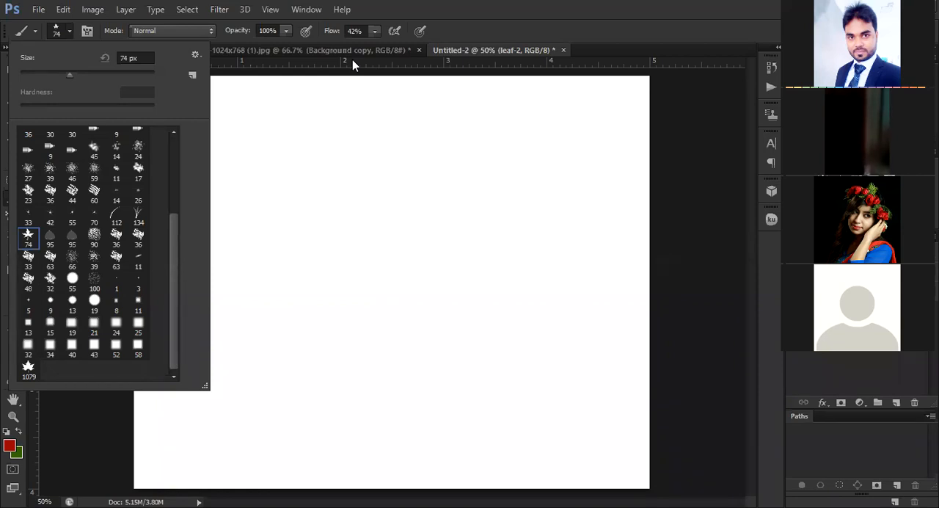
Place the black-leaves image on the Untitled-2 canvas at its fitted size
drag(352, 59, 396, 286)
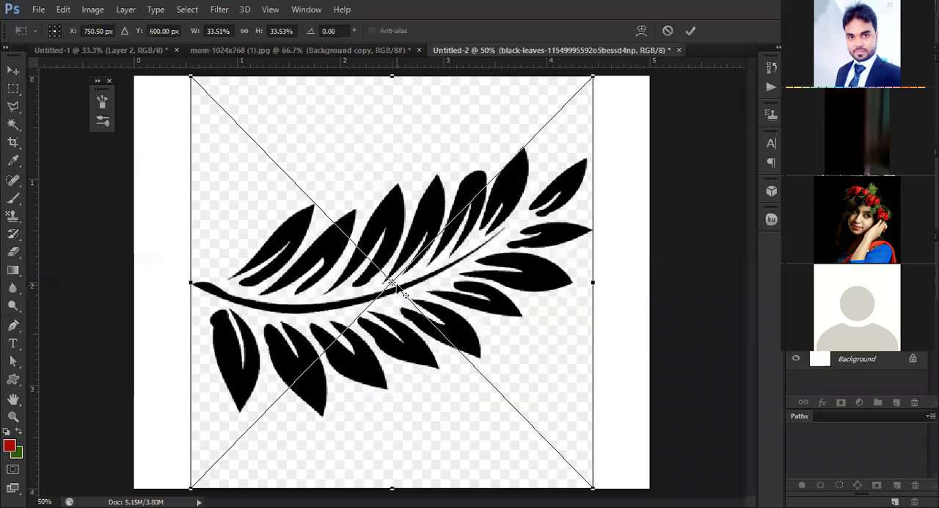
key(ctrl+minus)
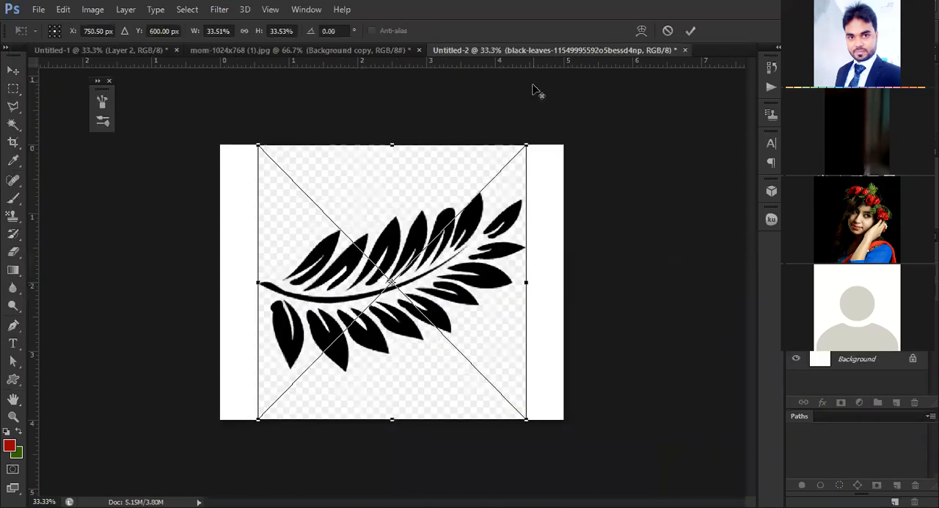
click(690, 33)
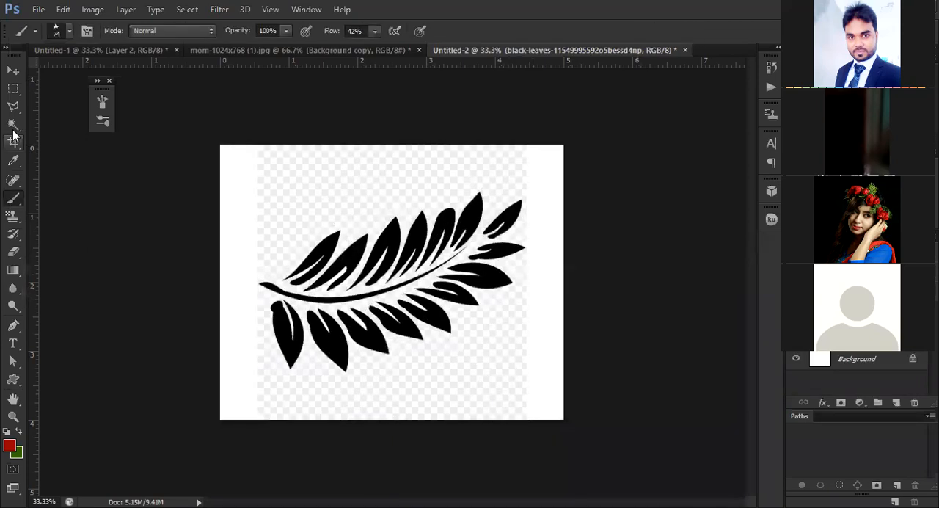
Select all the black leaves and the curved stem of the placed branch with the Magic Wand
key(w)
click(339, 355)
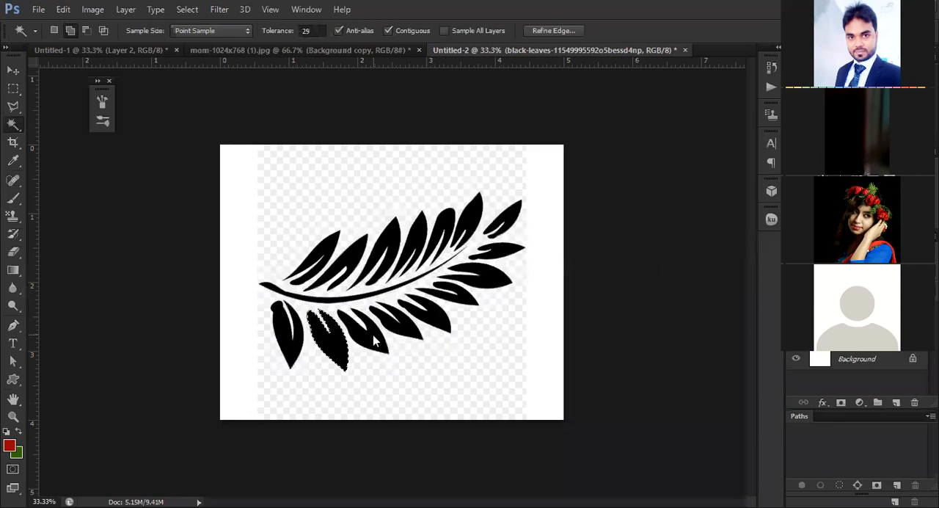
click(374, 339)
click(413, 326)
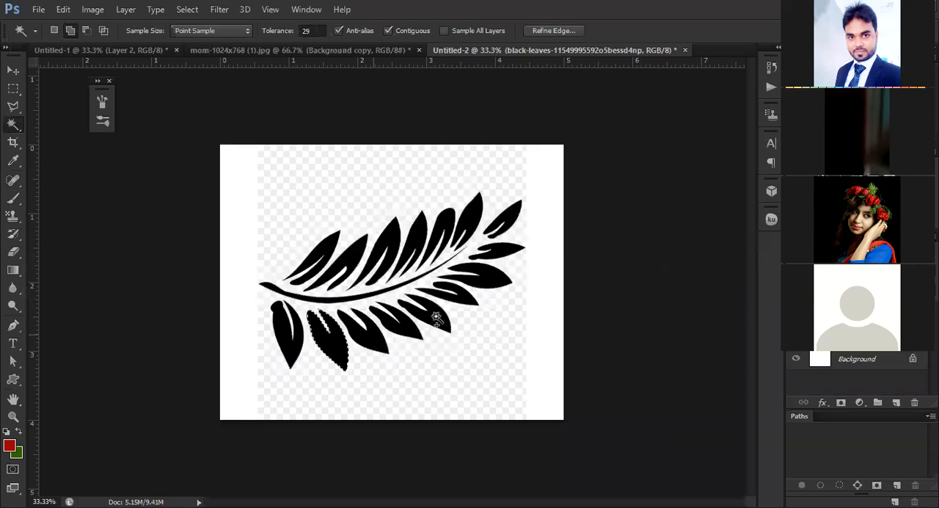
click(470, 297)
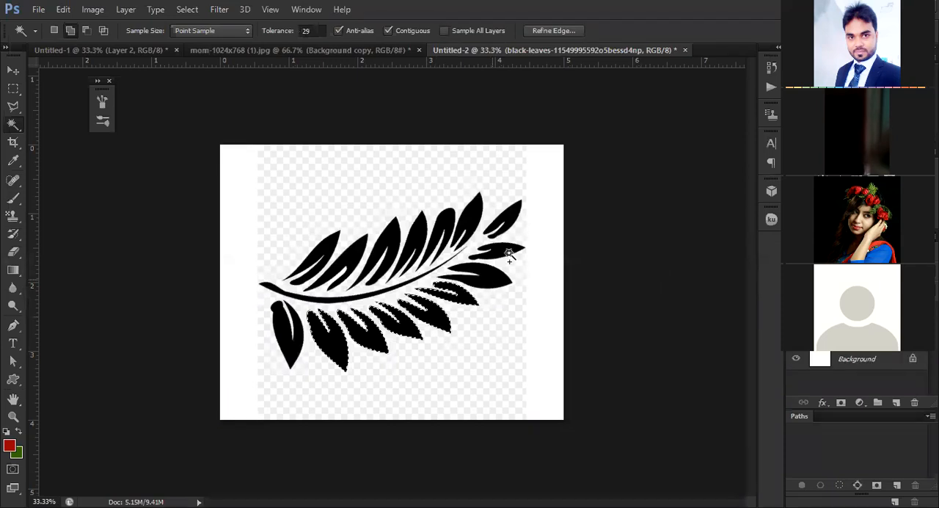
click(512, 257)
click(513, 219)
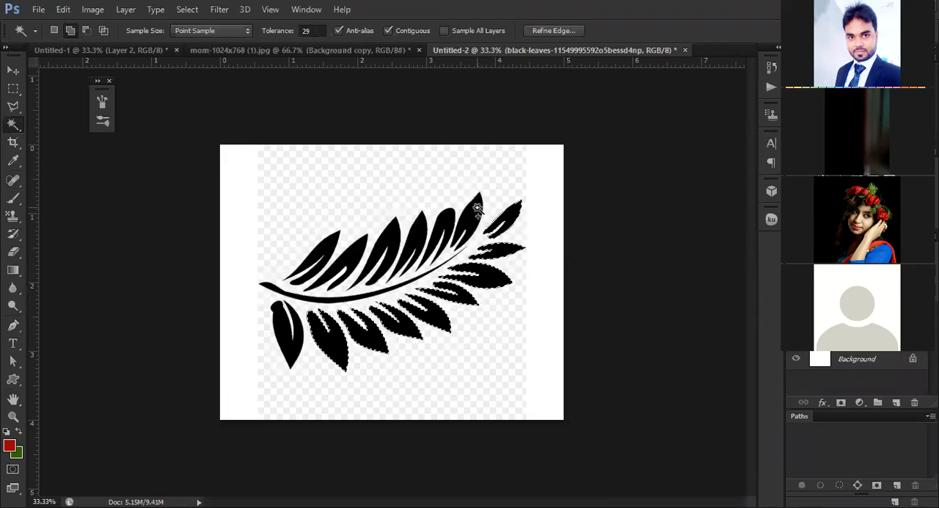
click(423, 233)
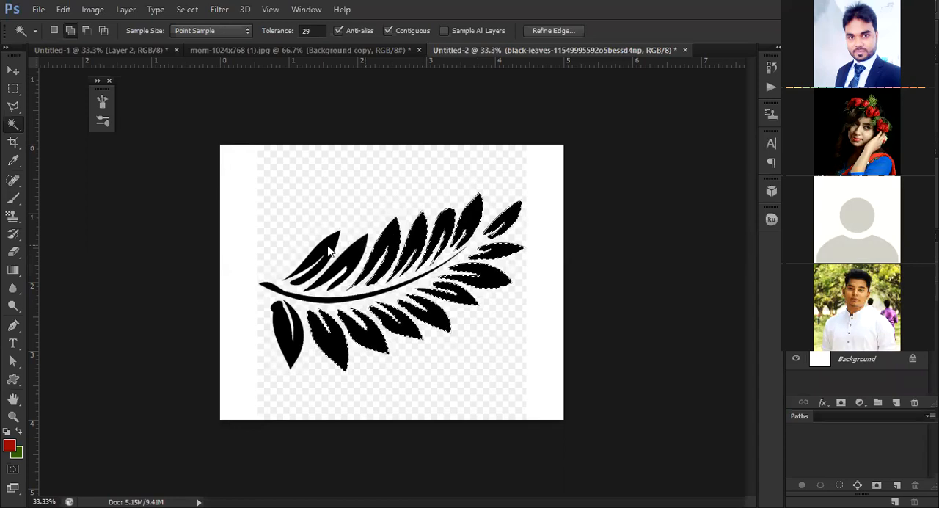
click(290, 352)
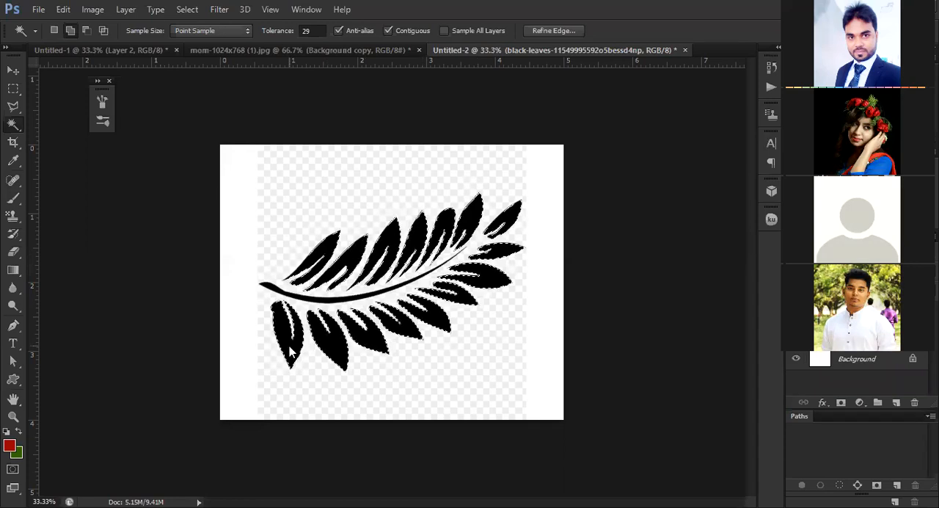
scroll(157, 316, up, 2)
click(134, 289)
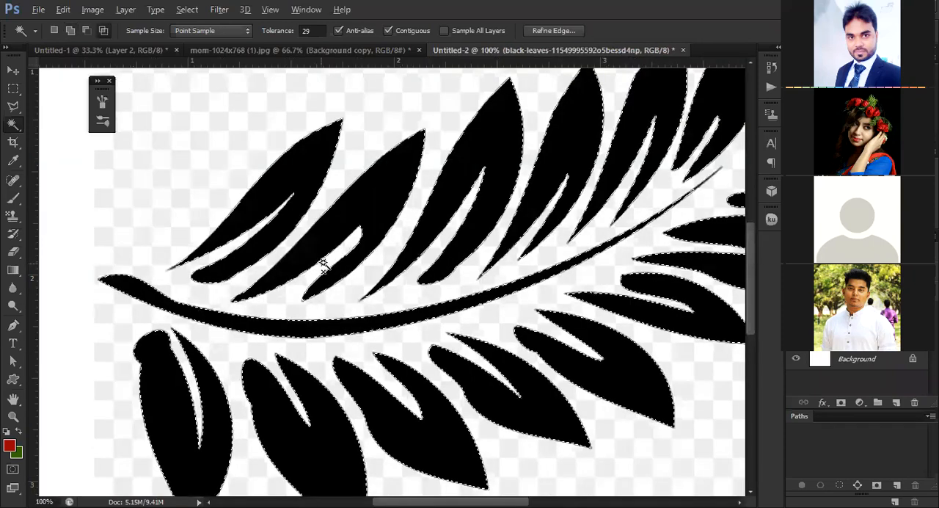
scroll(367, 267, down, 2)
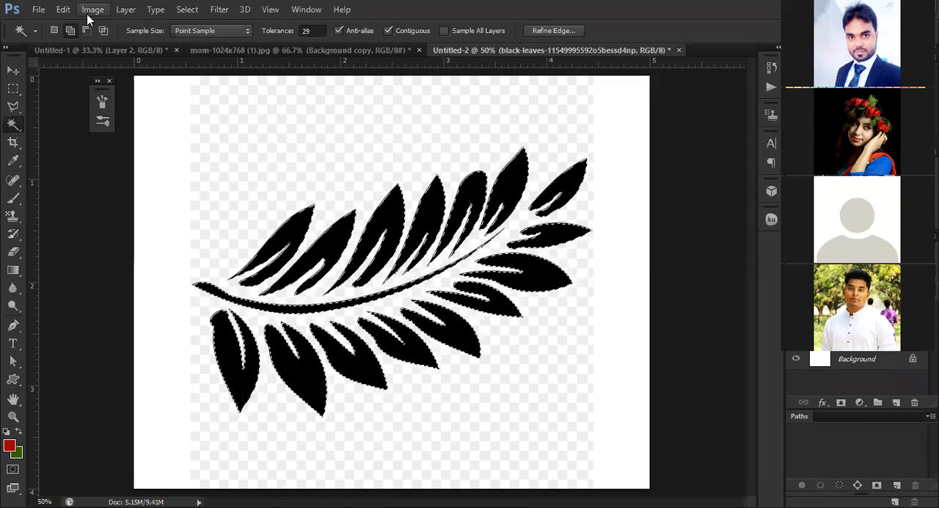
click(63, 11)
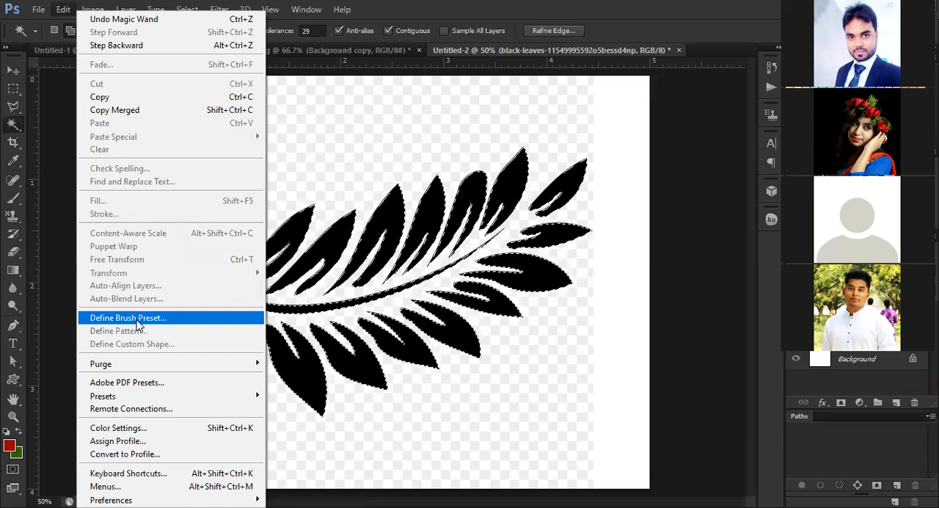
click(342, 9)
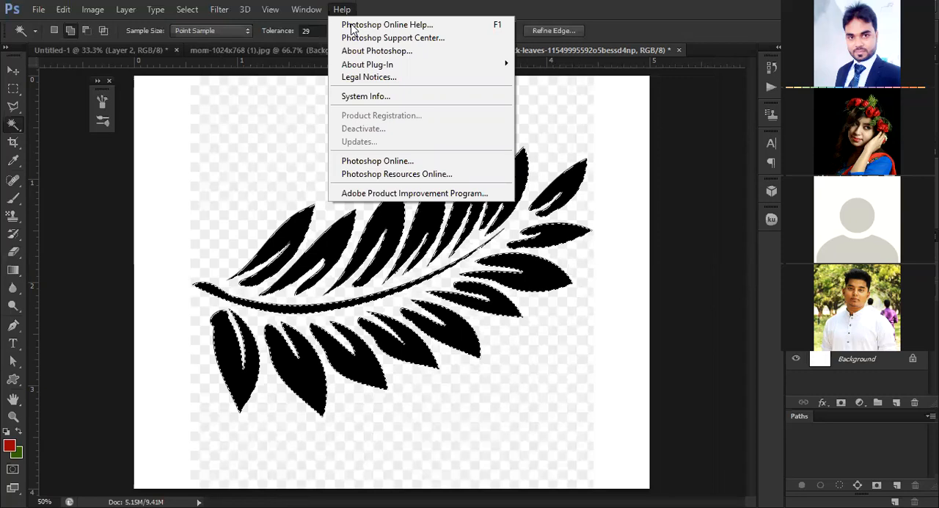
click(351, 26)
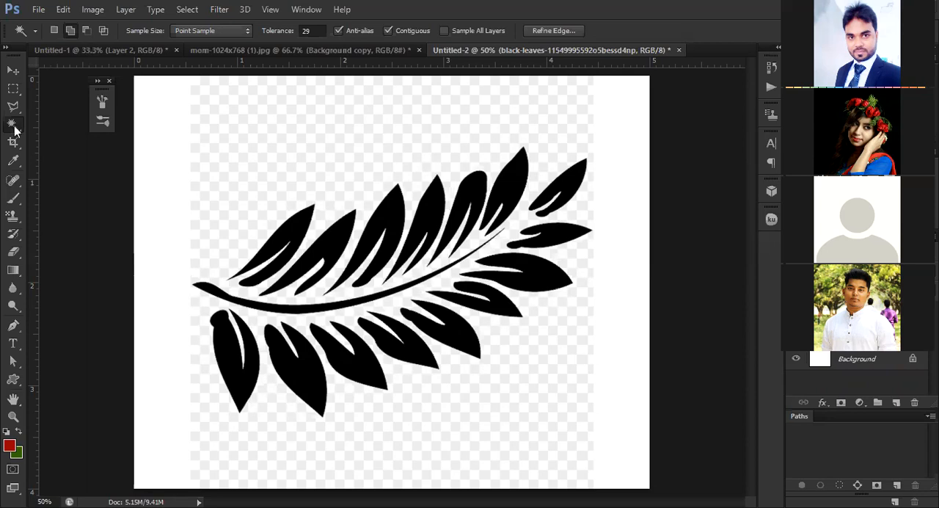
Reselect the black leaf branch and define it as a brush preset named Leaf2
click(240, 294)
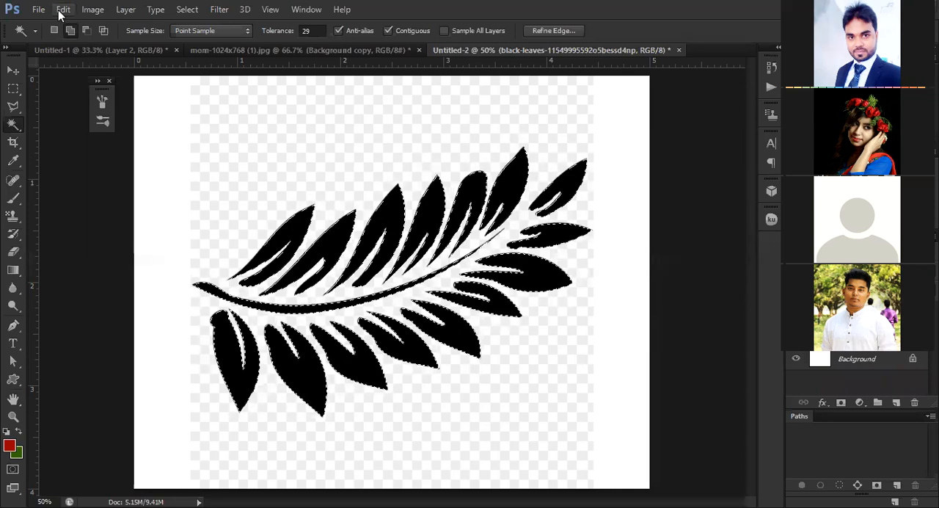
key(alt+e)
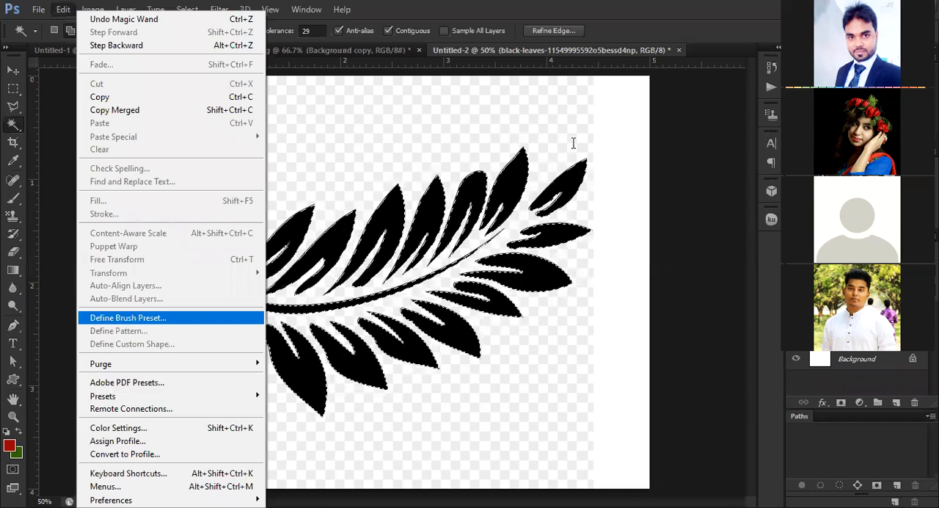
key(Return)
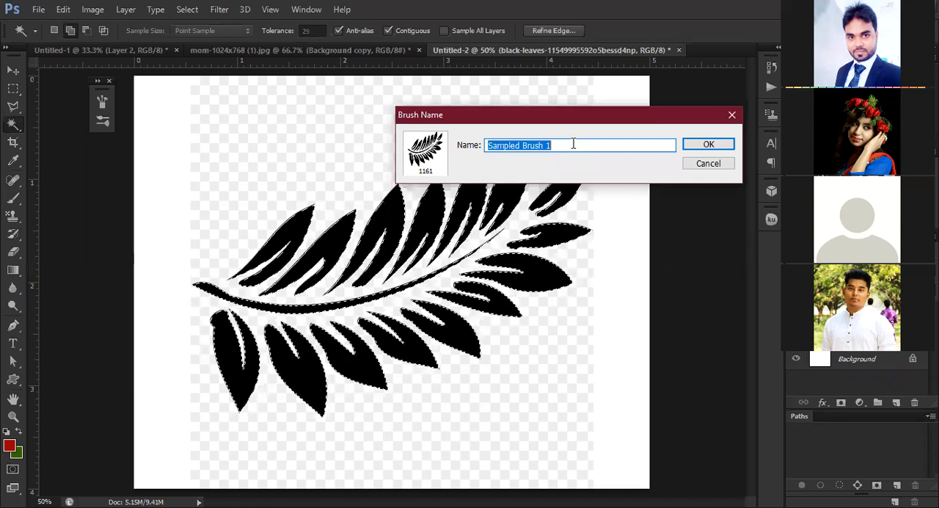
text(L)
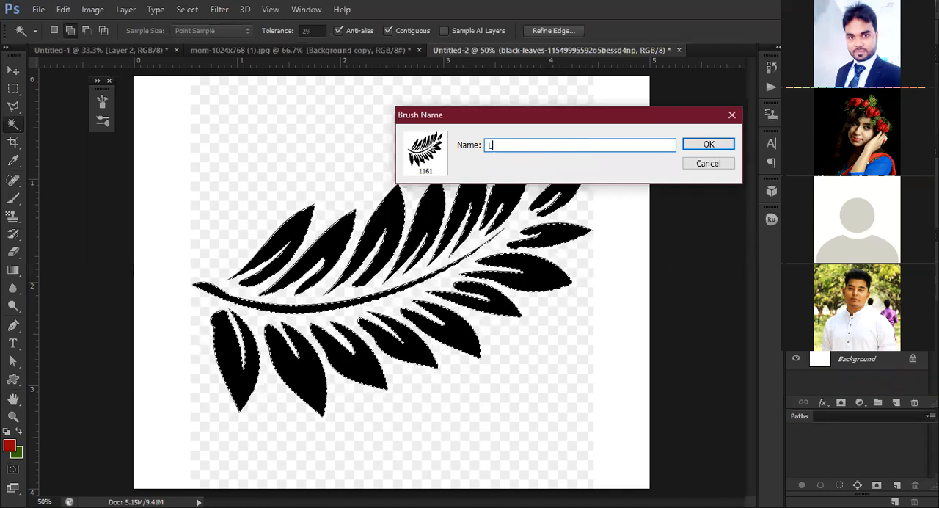
text(eaf2)
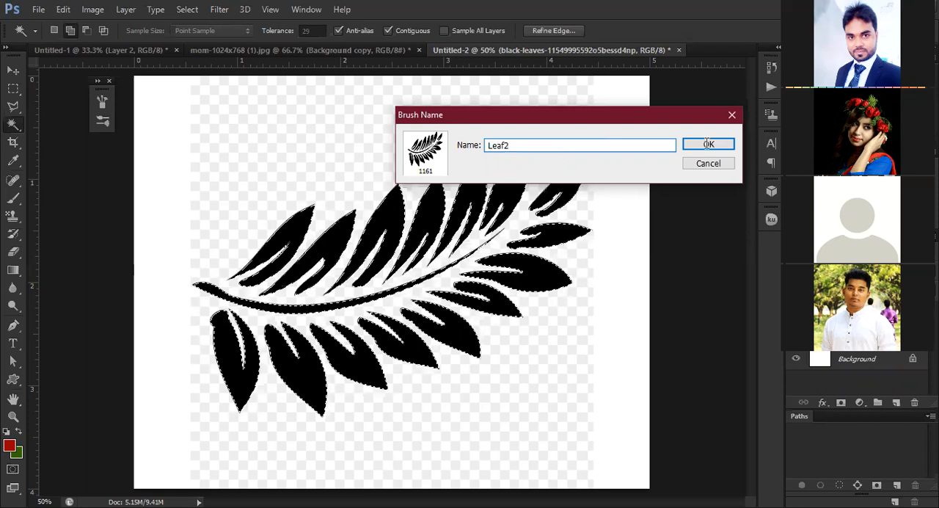
key(Return)
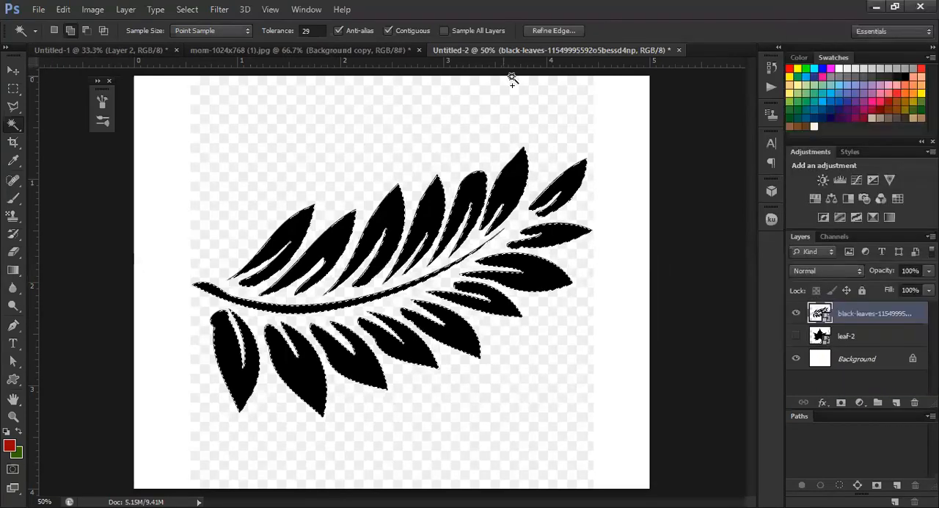
Hide the black-leaves layer and deselect the branch outline
click(797, 336)
click(797, 314)
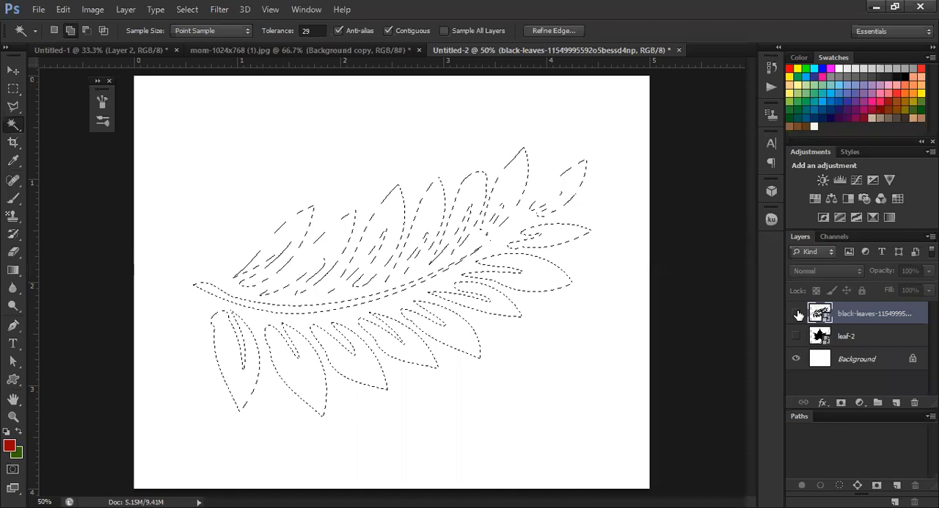
key(ctrl+d)
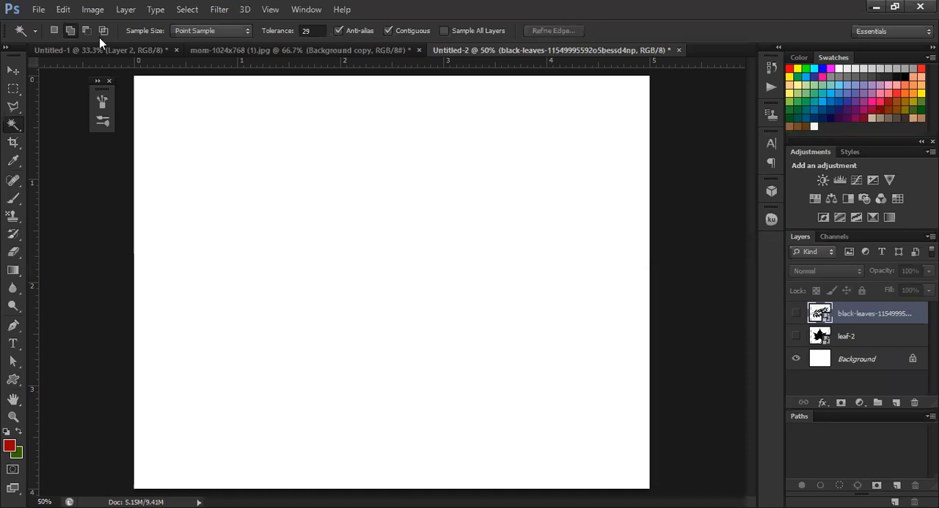
Choose the new 1161 px leaf branch preset for the Brush tool
click(13, 199)
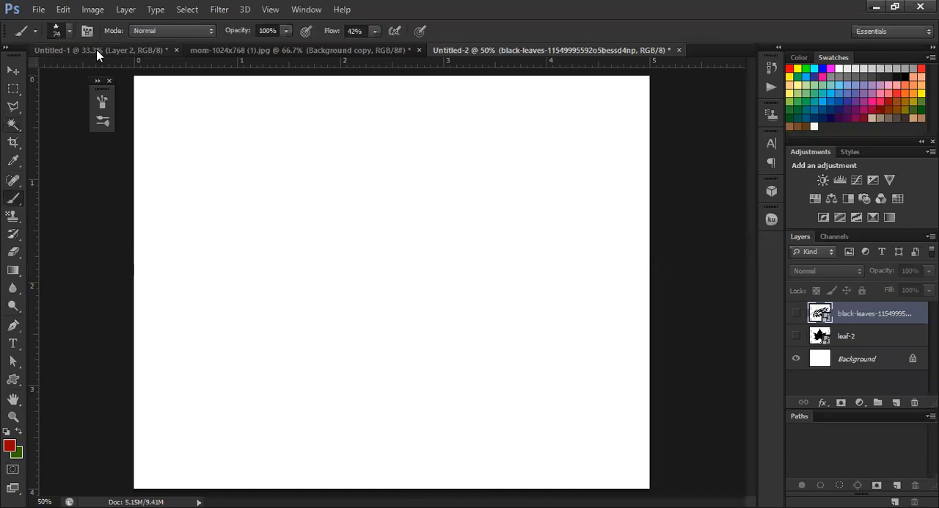
right_click(76, 345)
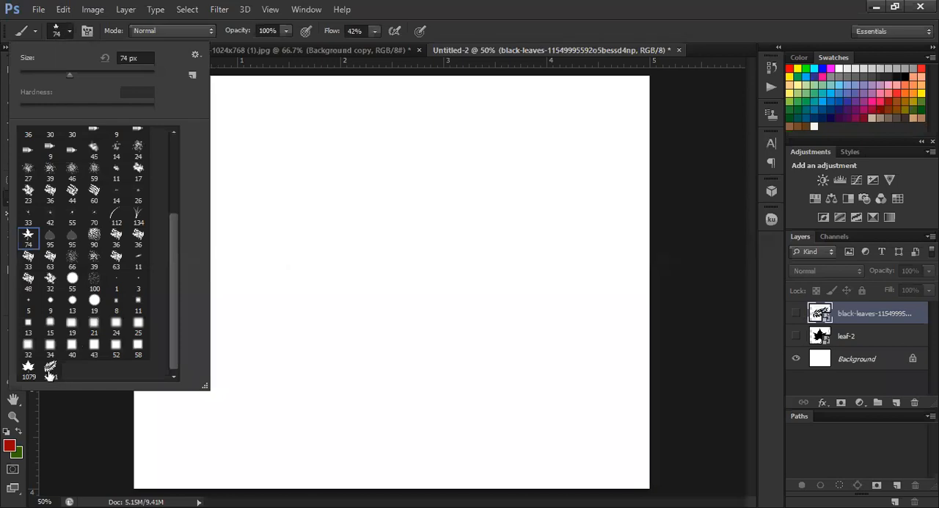
click(50, 369)
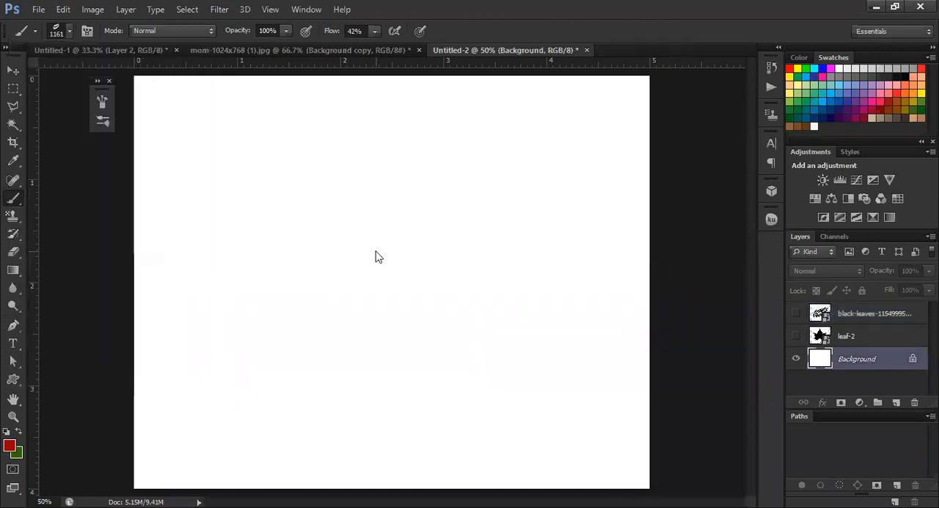
Reduce the leaf brush to 175 px and paint a long winding red stroke on the Background layer
key(bracketleft)
key(bracketleft)
key(bracketleft)
key(bracketleft)
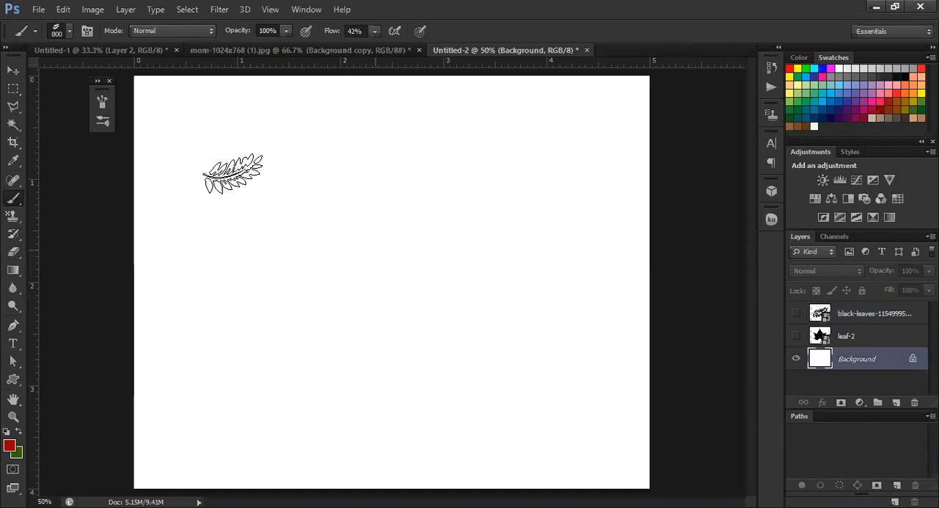
drag(220, 179, 451, 196)
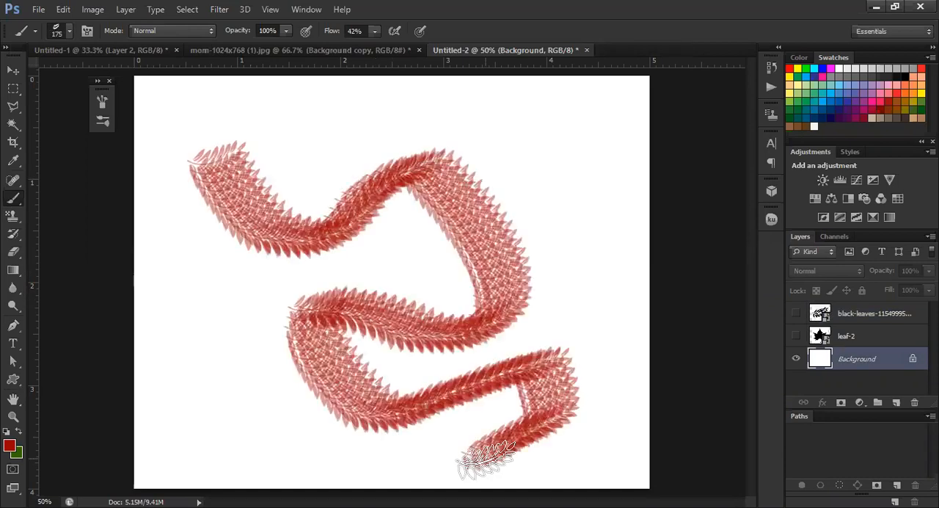
Turn on Scattering and Shape Dynamics for the leaf branch brush and set its spacing to 69%
click(86, 32)
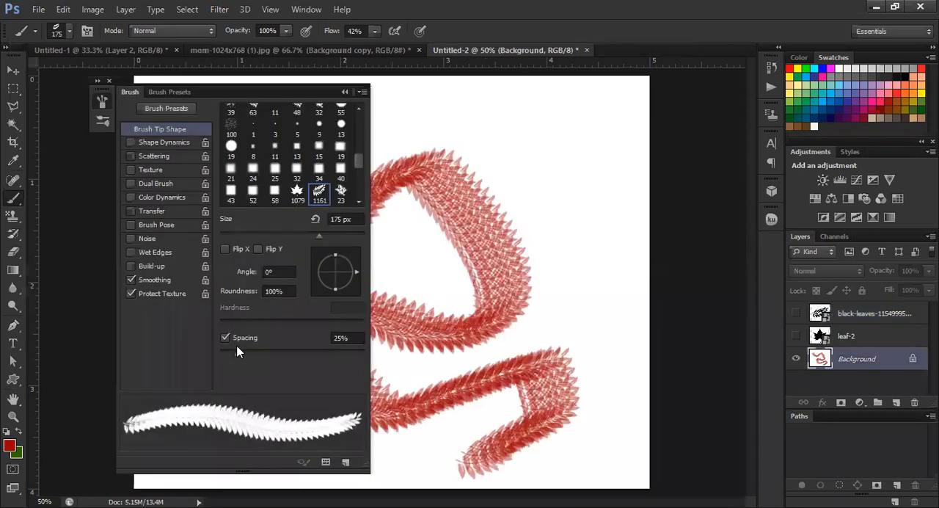
click(291, 353)
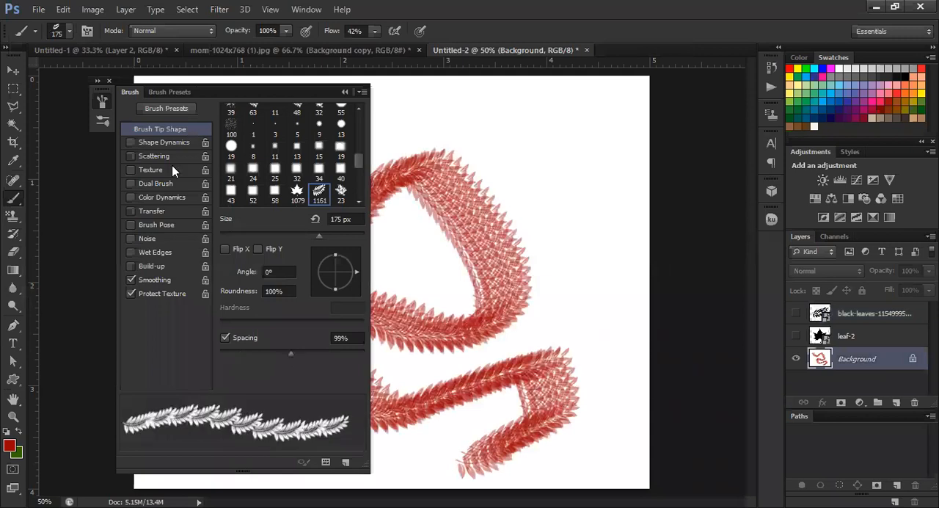
click(132, 156)
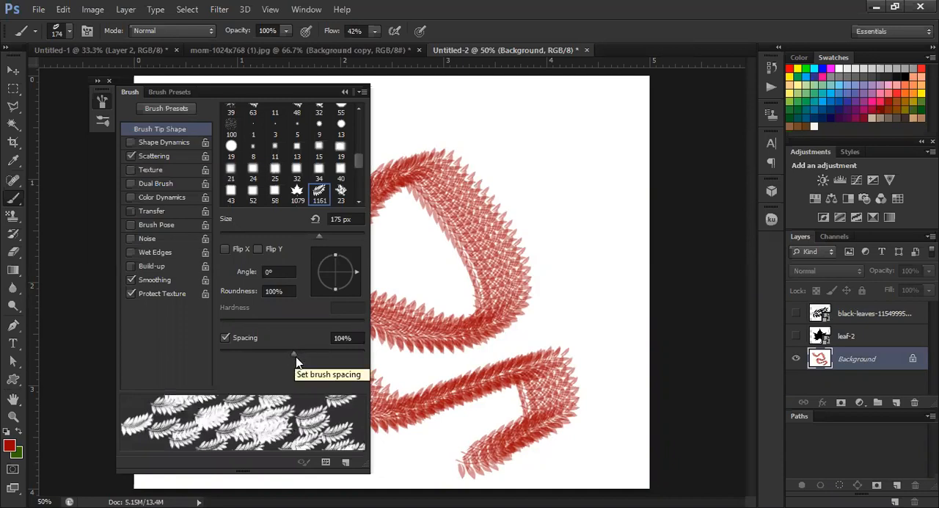
drag(322, 350, 332, 351)
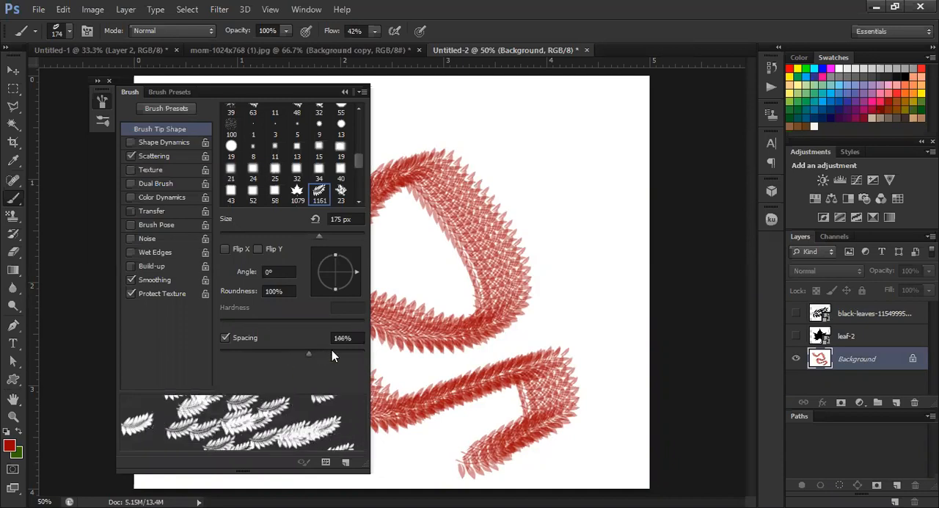
click(129, 152)
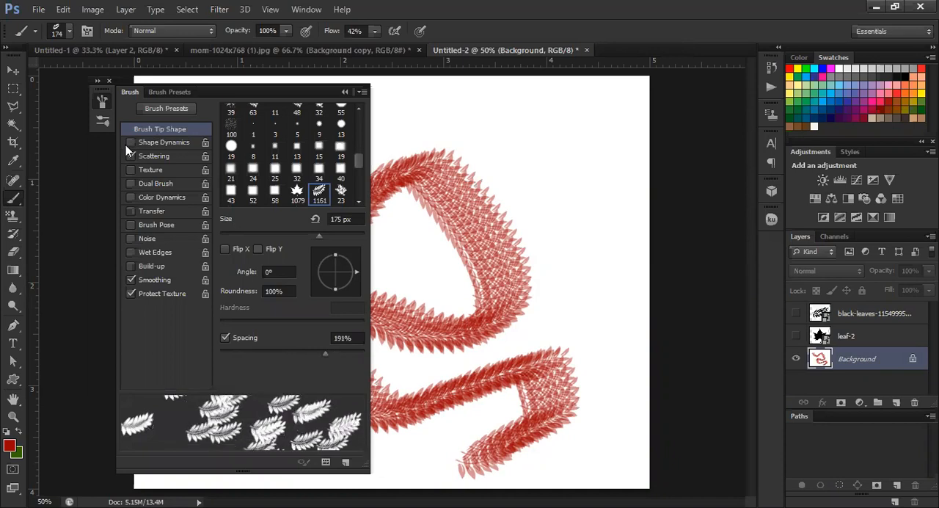
click(131, 142)
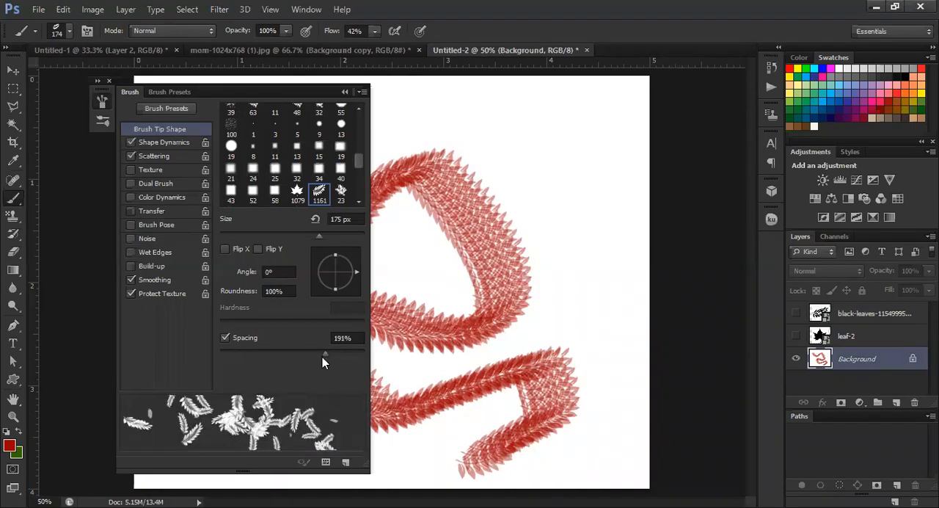
drag(316, 355, 286, 355)
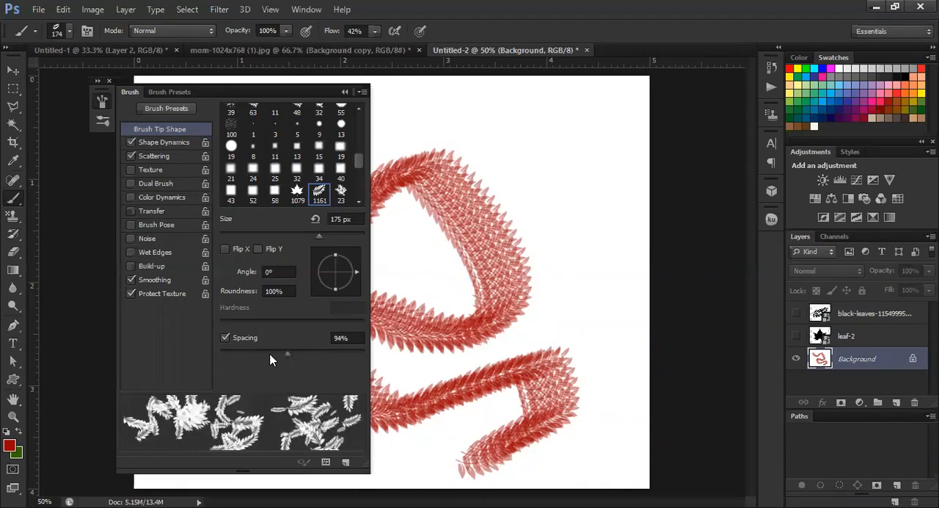
click(269, 355)
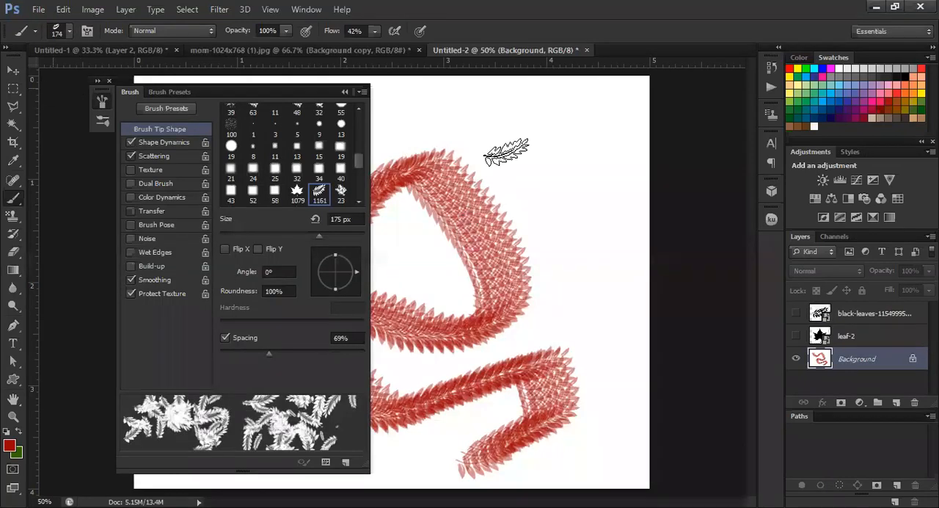
Paint scattered red leaf branches down the right side of the canvas and collapse the brush settings
drag(554, 223, 590, 99)
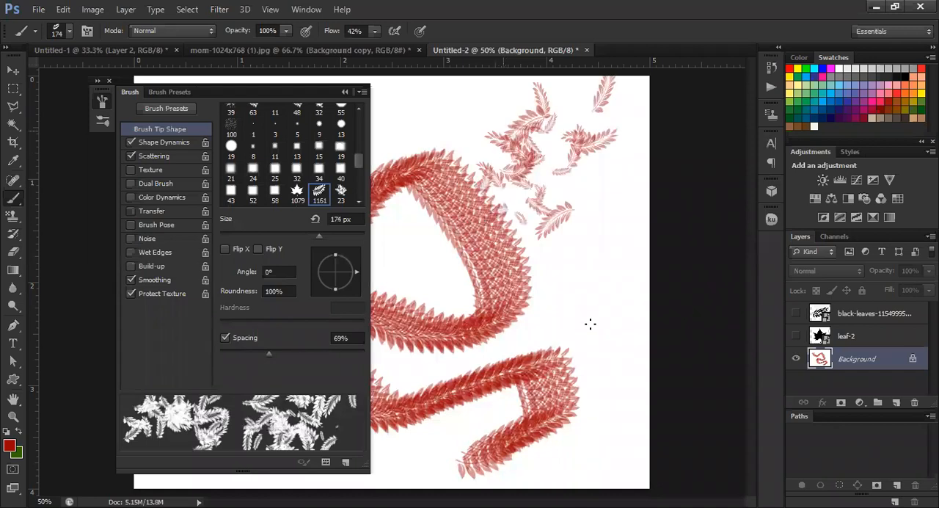
drag(583, 436, 576, 440)
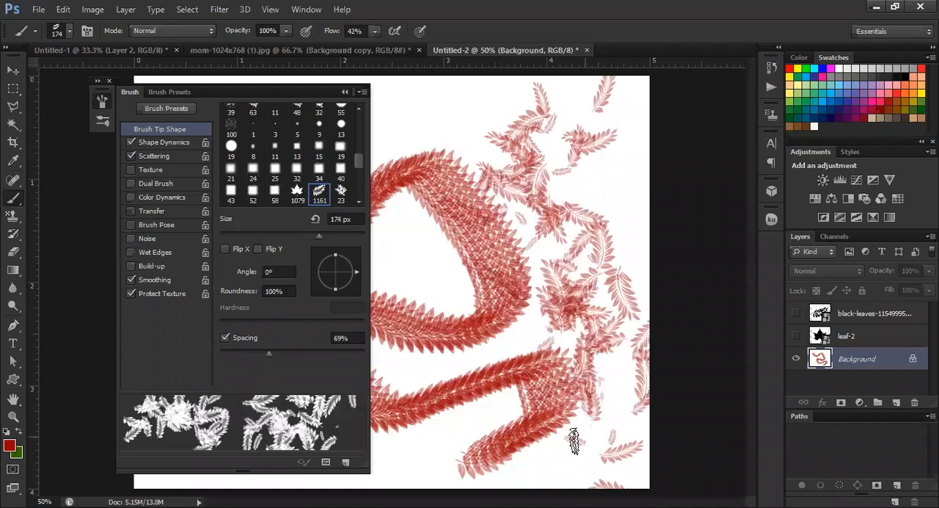
click(345, 92)
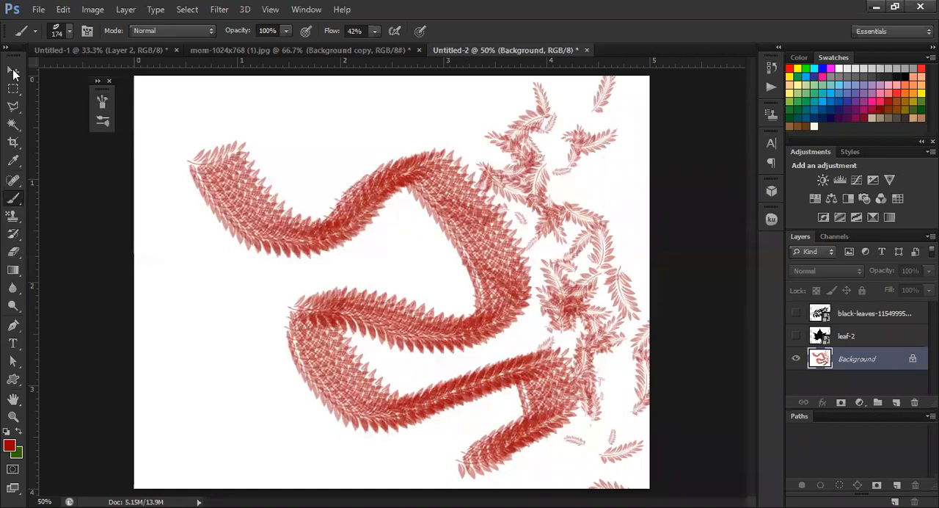
Clear the painted strokes by filling the Background layer with white
key(v)
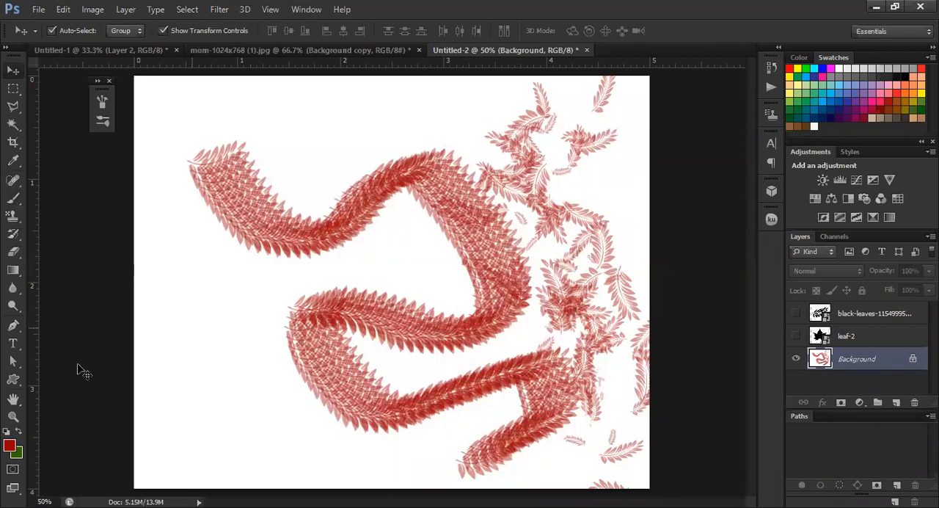
click(840, 66)
key(alt+BackSpace)
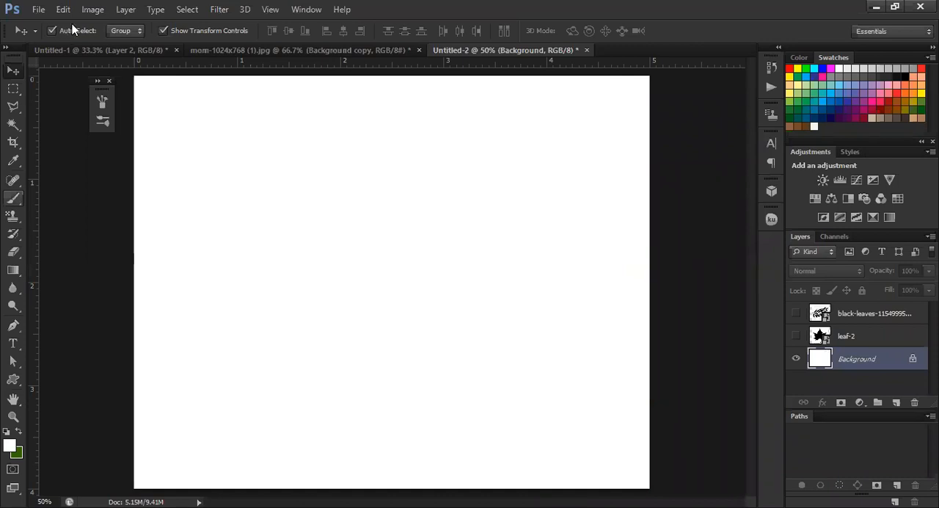
Reselect the 1161 px leaf branch preset for the Brush tool
key(b)
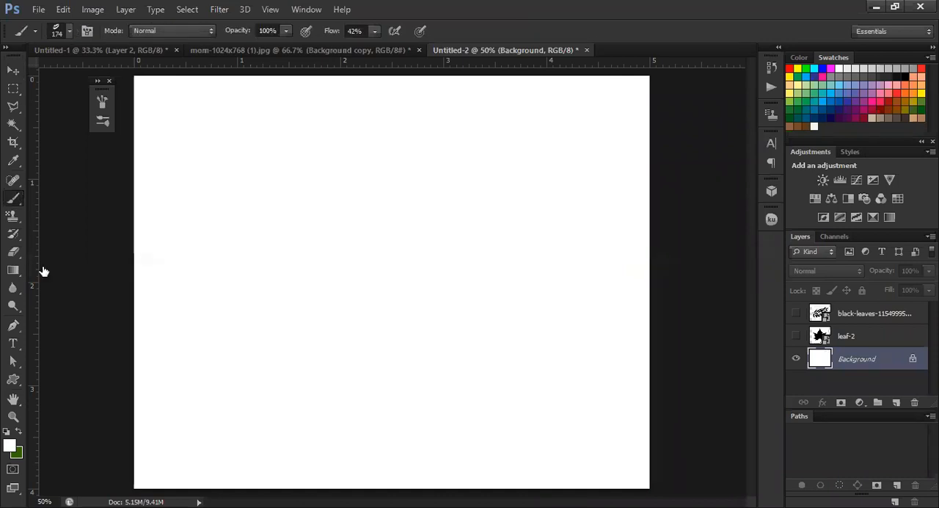
right_click(88, 218)
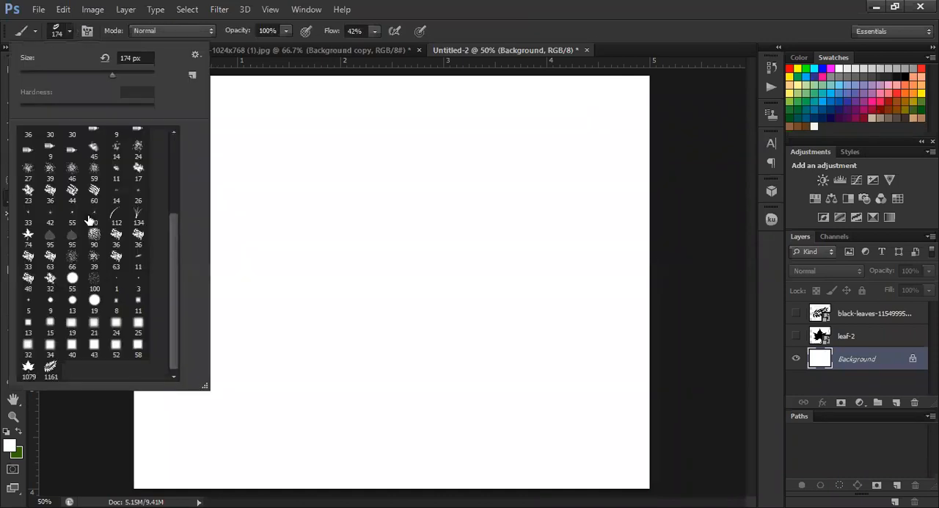
click(51, 369)
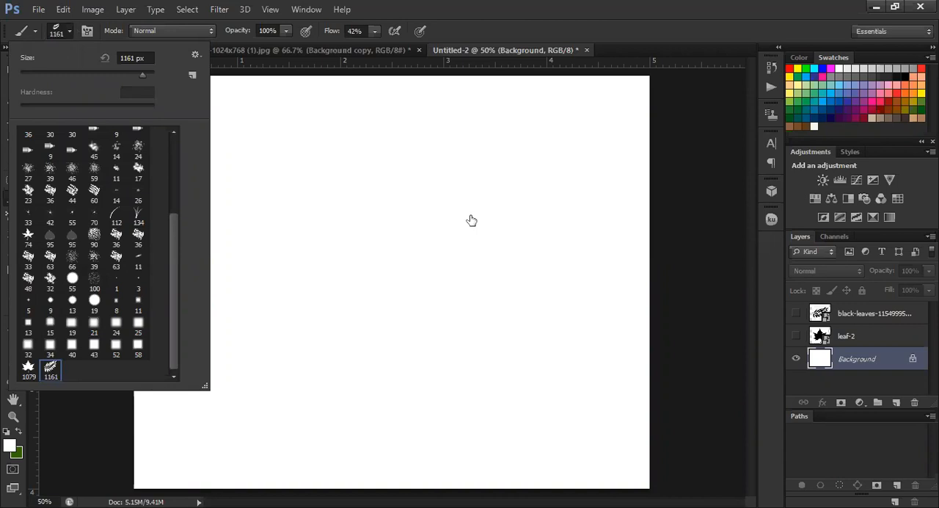
click(63, 30)
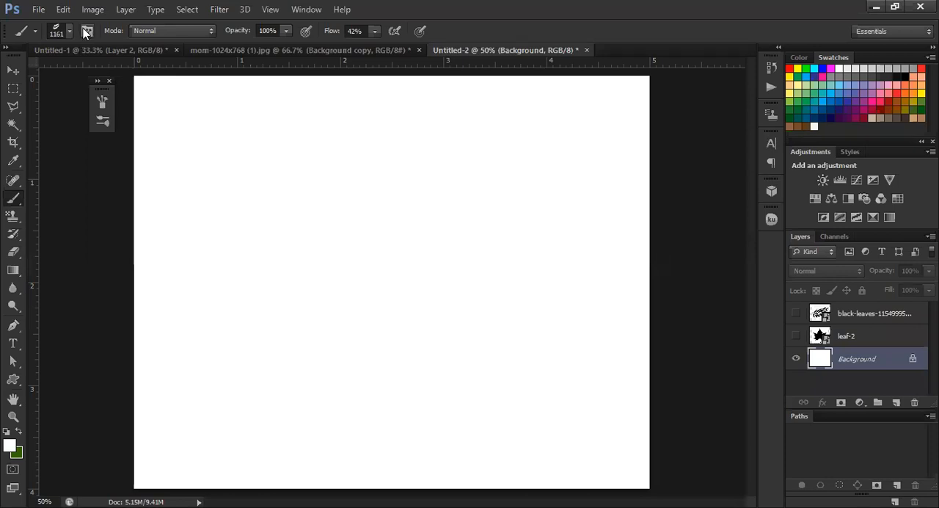
Open the brush settings, reduce the leaf branch brush to 200 px and move the settings aside to expose more canvas
click(85, 31)
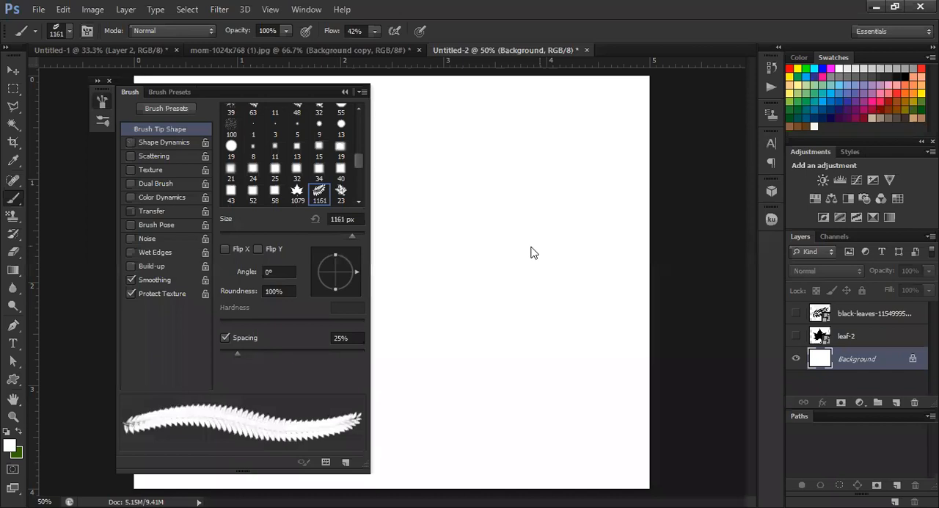
key(bracketleft)
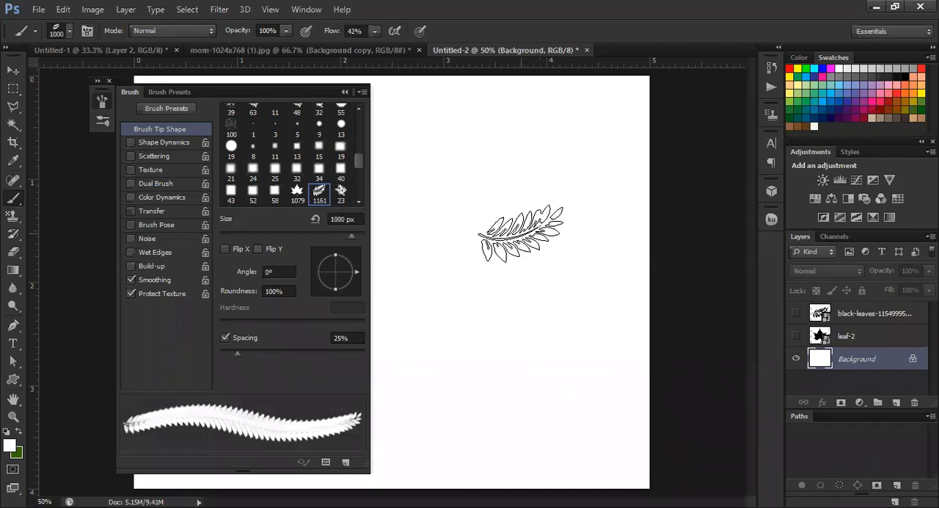
key(bracketleft)
key(bracketleft)
key(bracketleft)
key(bracketleft)
key(bracketleft)
key(bracketleft)
key(bracketleft)
key(bracketleft)
mouse_move(247, 94)
mouse_down()
mouse_move(179, 99)
mouse_move(159, 87)
mouse_move(174, 81)
mouse_up()
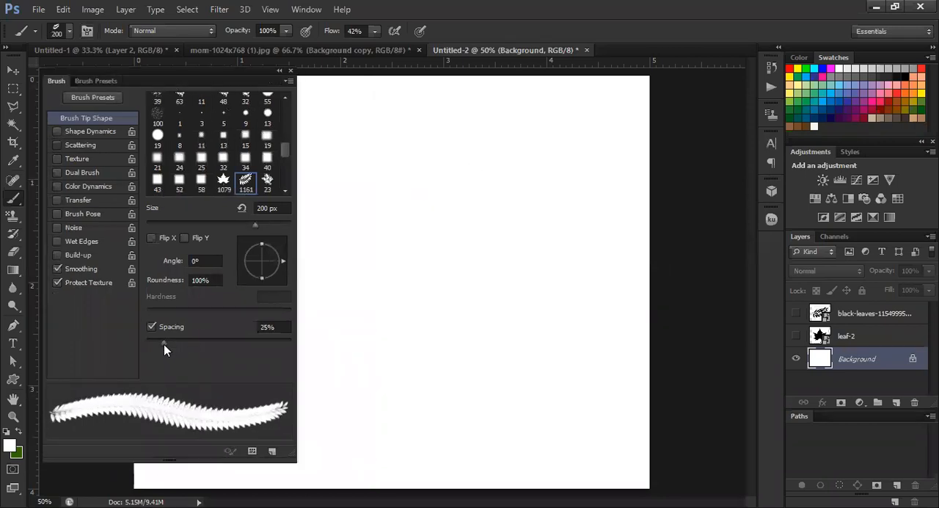
Enable Scattering and Shape Dynamics for the 200 px leaf branch brush and widen its spacing to 319%
mouse_move(175, 344)
mouse_down()
mouse_move(232, 353)
mouse_move(154, 336)
mouse_move(213, 359)
mouse_move(166, 344)
mouse_up()
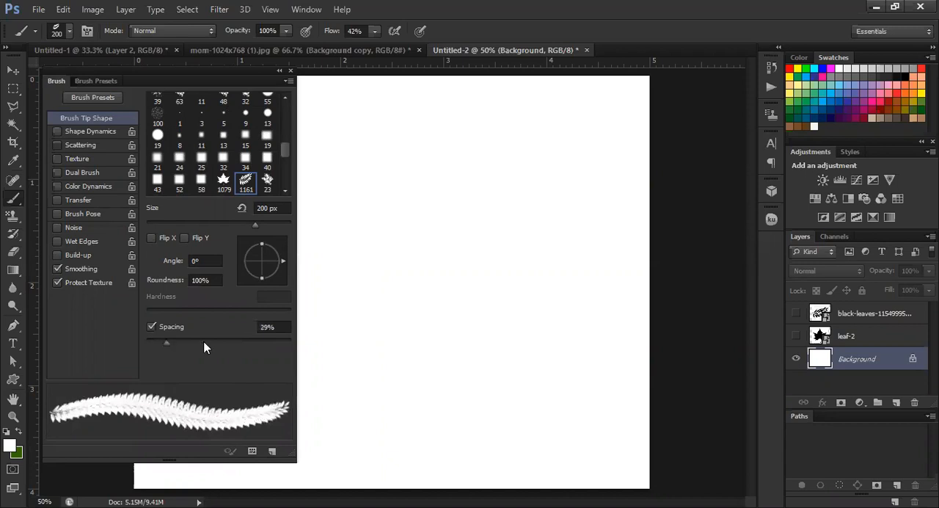
click(245, 342)
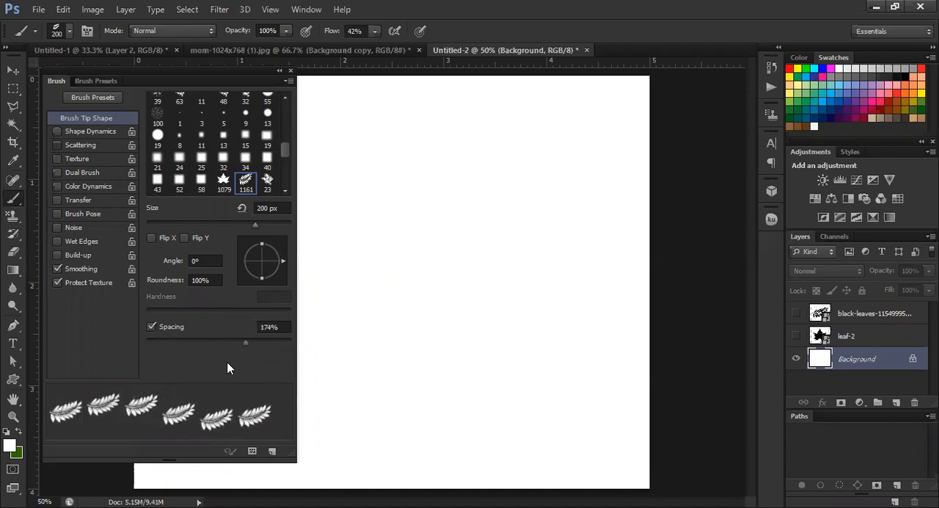
click(242, 343)
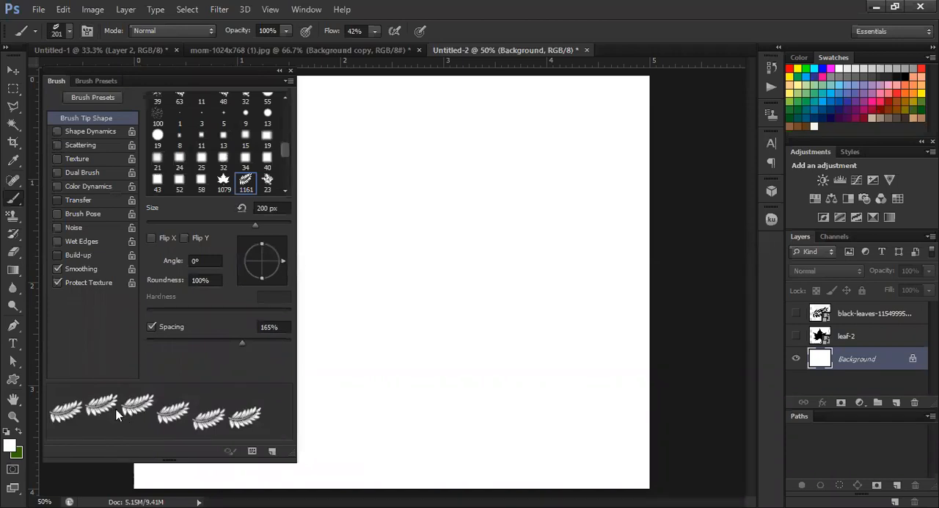
click(58, 145)
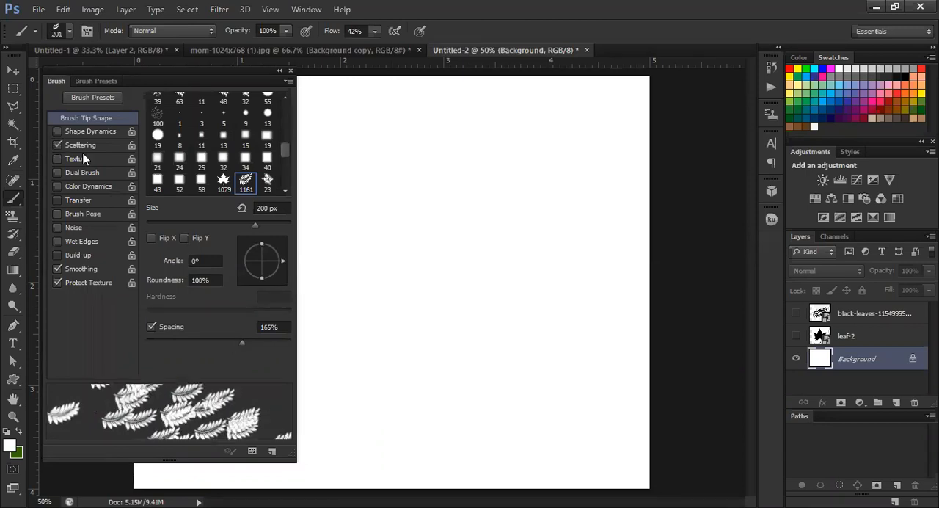
click(57, 132)
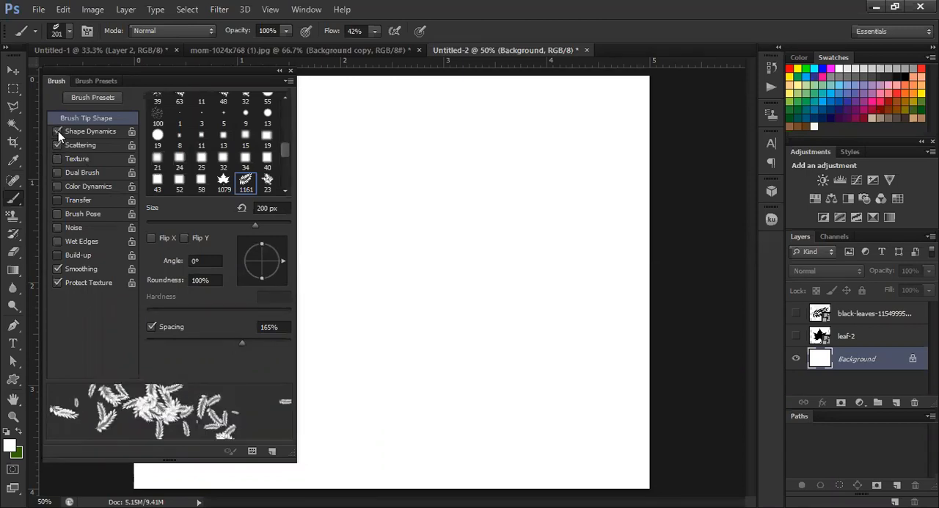
mouse_move(237, 345)
mouse_down()
mouse_move(162, 354)
mouse_move(277, 375)
mouse_move(261, 360)
mouse_up()
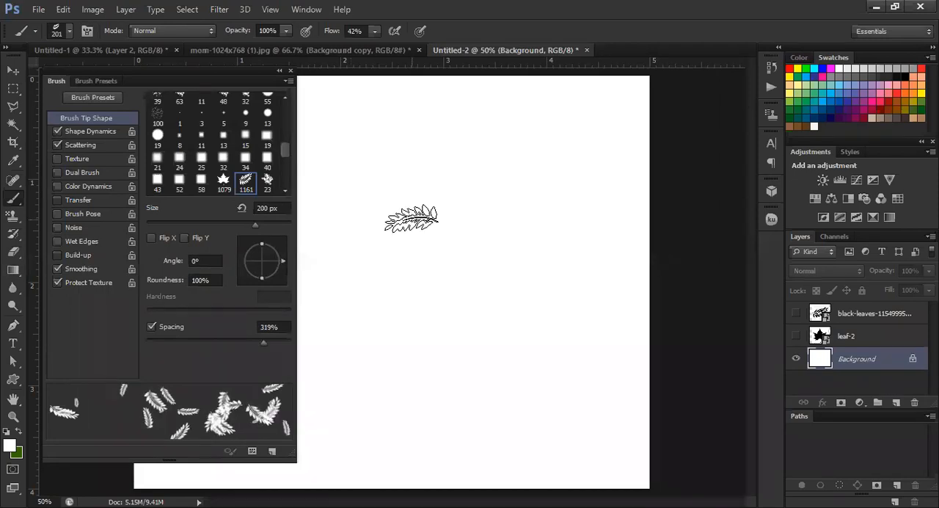
Collapse the brush settings and swap the foreground and background colours to paint with dark green
key(z)
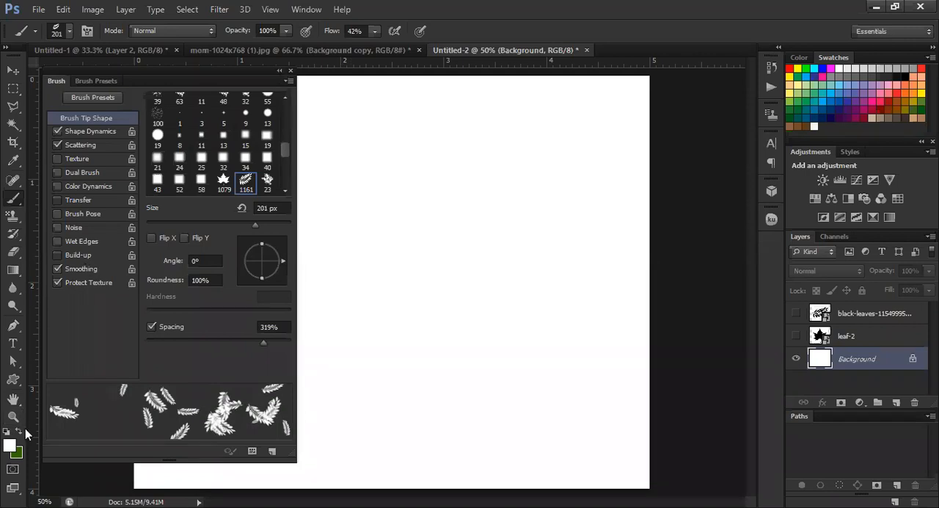
click(9, 446)
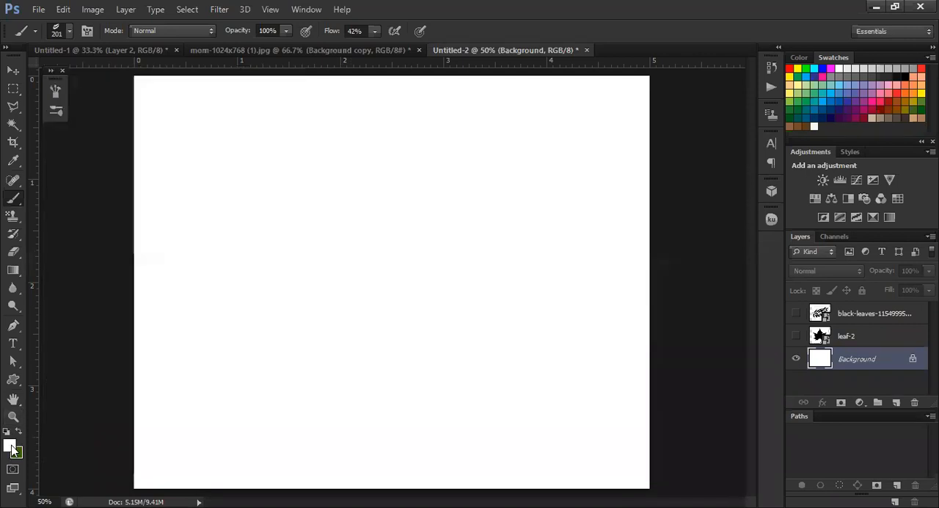
key(x)
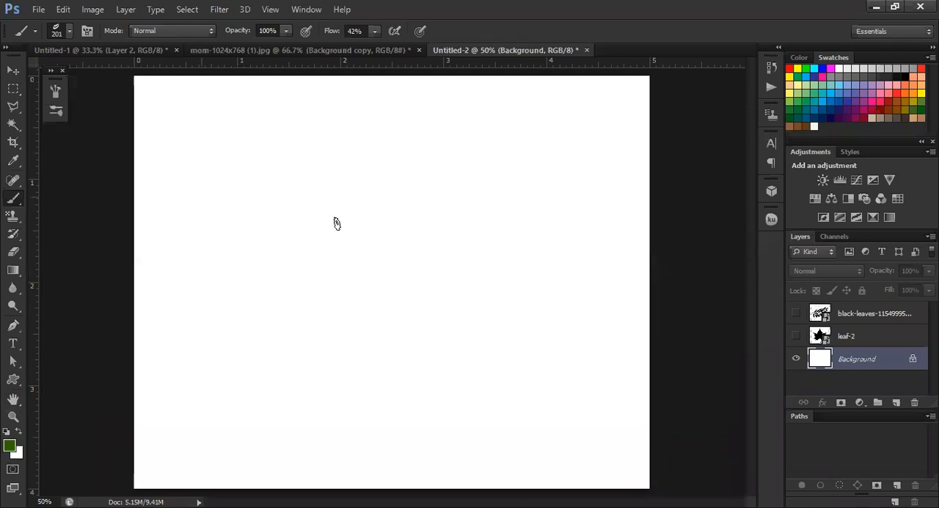
Paint scattered green leaf branches across the whole Background layer, filling the empty areas along the left edge and upper corners
click(461, 180)
click(220, 432)
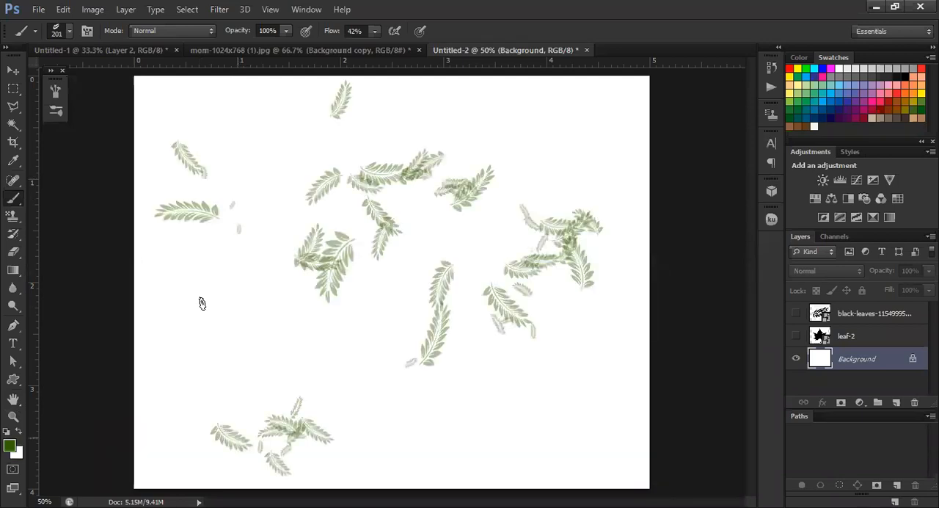
click(202, 303)
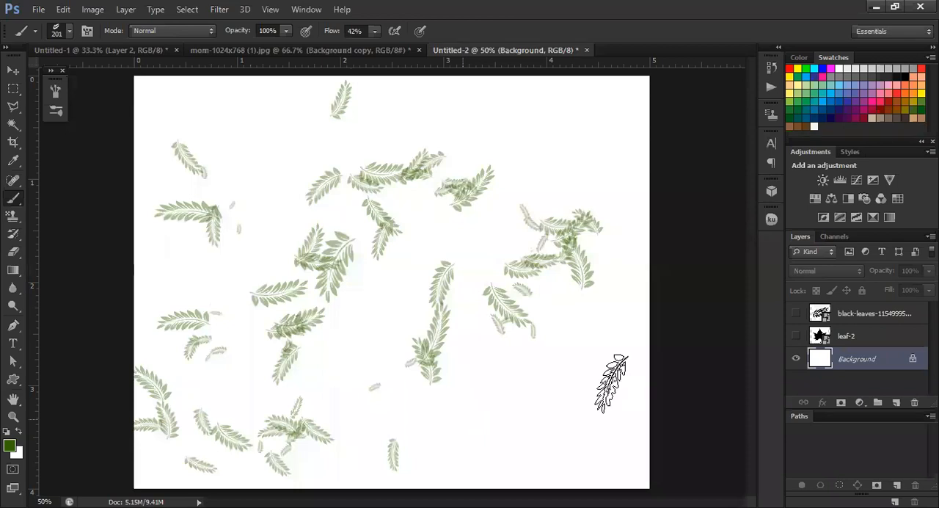
click(622, 328)
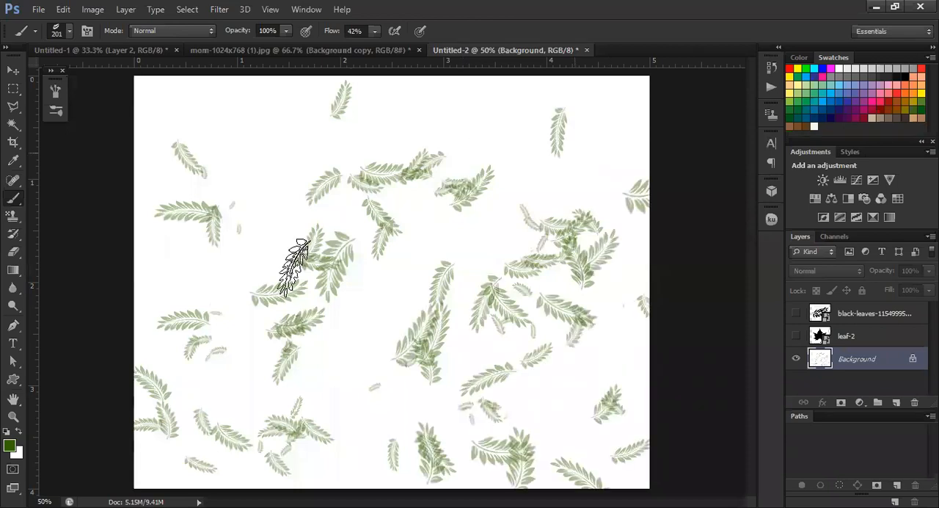
click(404, 402)
click(367, 373)
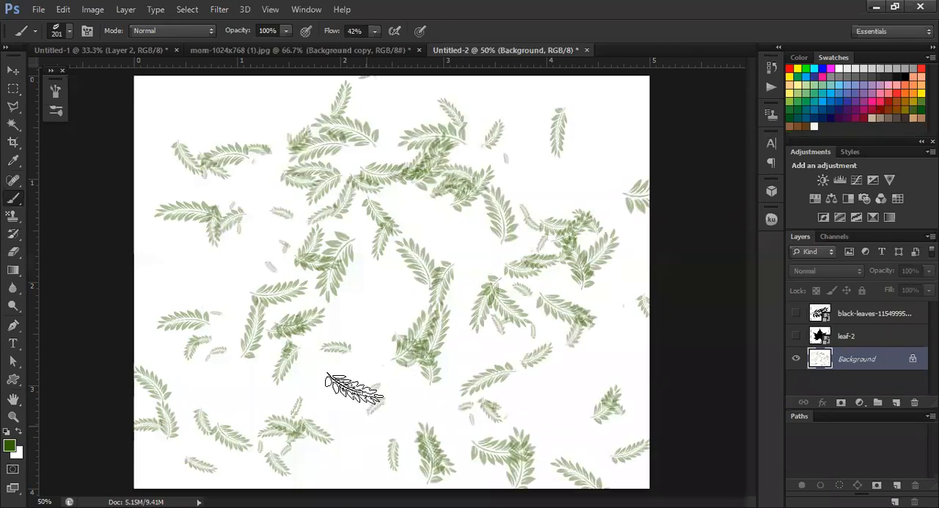
click(338, 477)
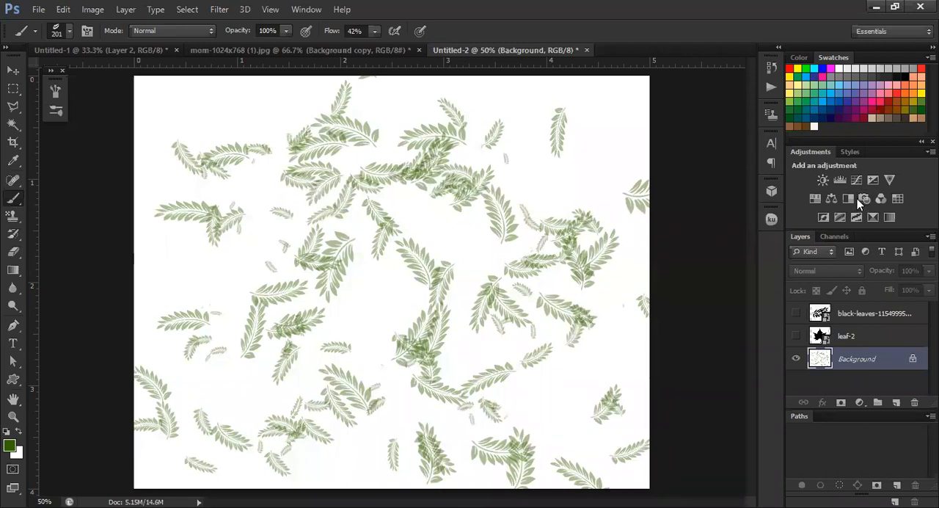
drag(157, 95, 275, 100)
mouse_move(154, 182)
mouse_down()
mouse_move(168, 234)
mouse_move(228, 289)
mouse_up()
drag(523, 88, 593, 156)
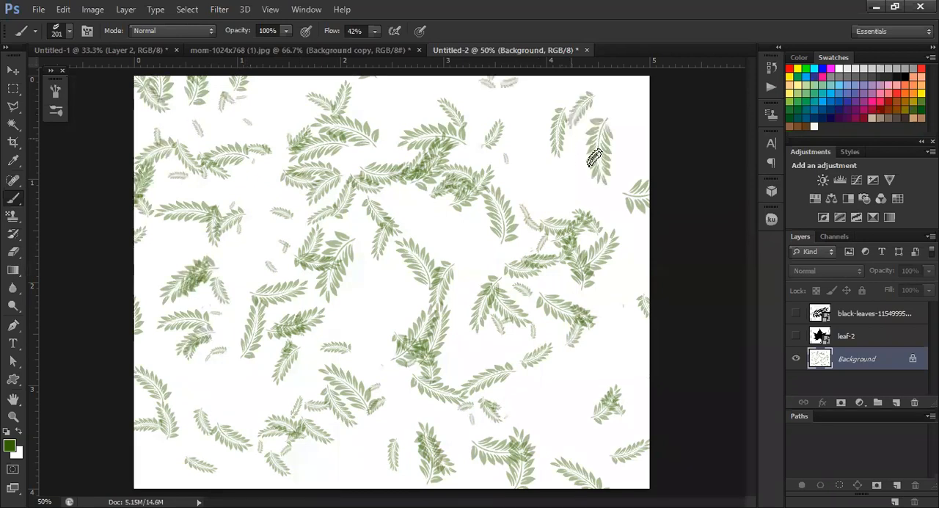
Paint more overlapping leaf branches over the middle, upper right and lower parts of the Background layer
mouse_move(539, 114)
mouse_down()
mouse_move(547, 153)
mouse_move(535, 168)
mouse_move(561, 195)
mouse_up()
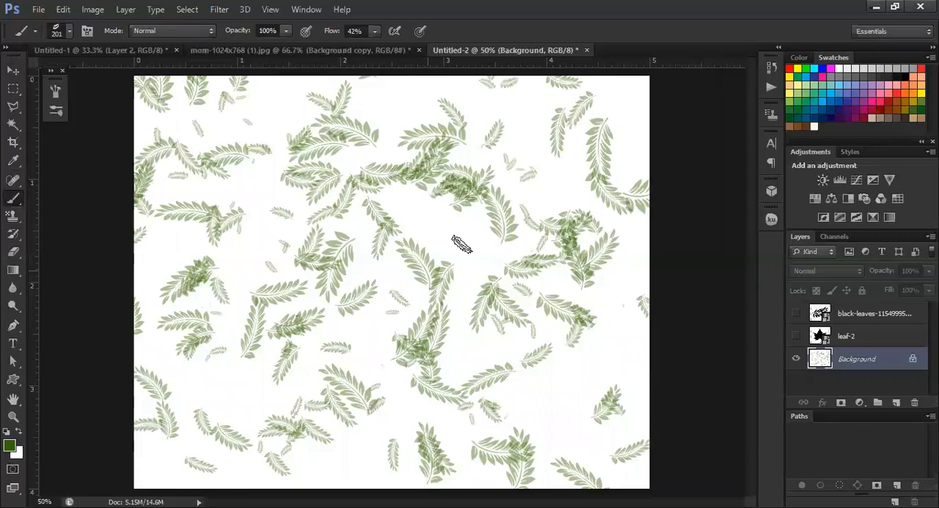
drag(463, 218, 511, 246)
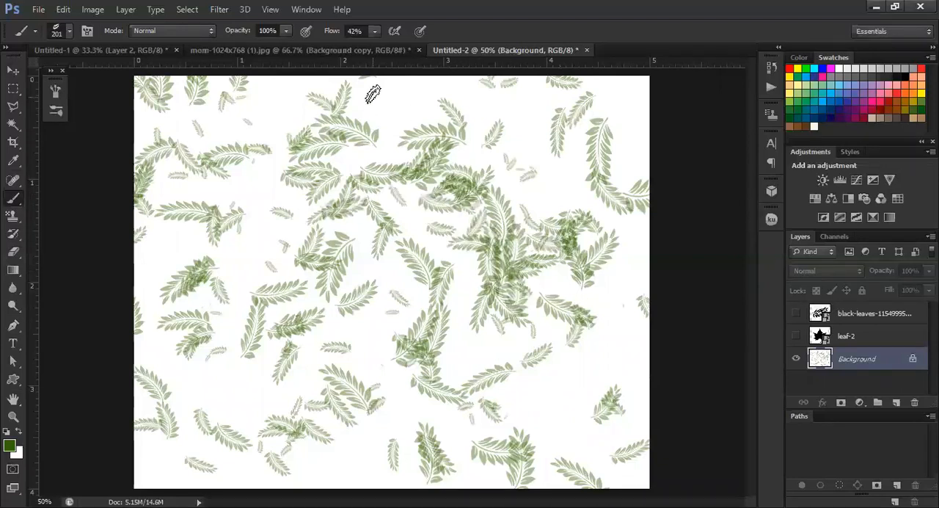
mouse_move(537, 138)
mouse_down()
mouse_move(503, 164)
mouse_move(509, 189)
mouse_up()
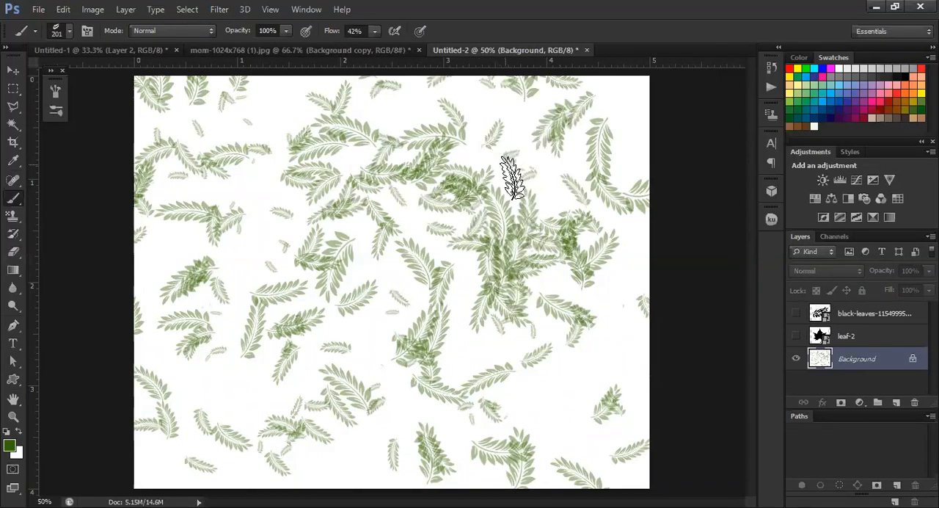
mouse_move(559, 407)
mouse_down()
mouse_move(549, 384)
mouse_move(562, 419)
mouse_up()
drag(433, 469, 452, 412)
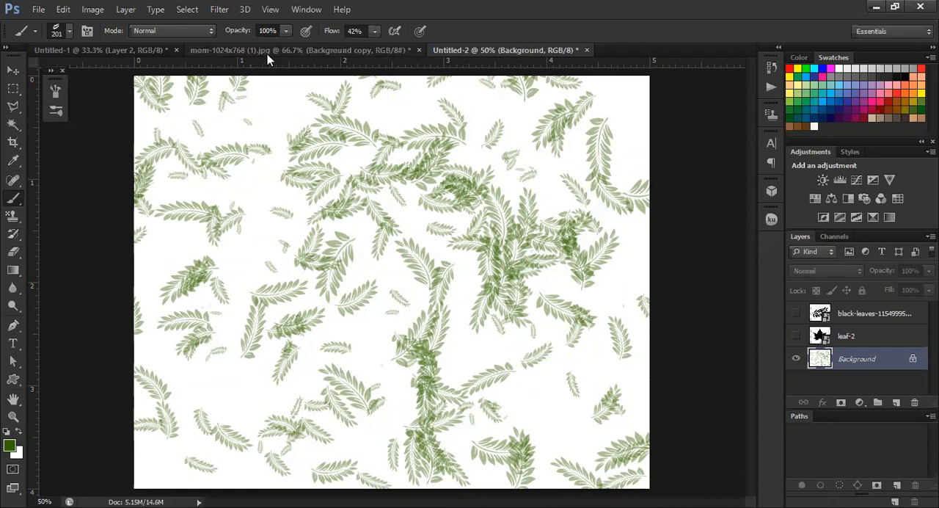
Lower the opacity of the leaf branch brush to 8%
drag(288, 28, 238, 63)
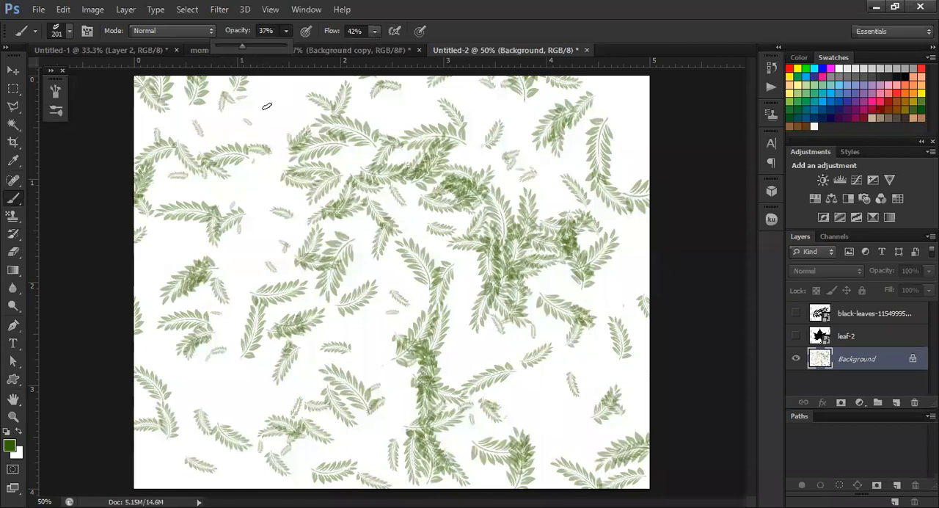
drag(243, 47, 222, 53)
Undo the latest leaf strokes and clear the rest by filling the Background layer with the white background colour
key(ctrl+alt+z)
key(ctrl+alt+z)
key(ctrl+alt+z)
key(ctrl+alt+z)
key(ctrl+alt+z)
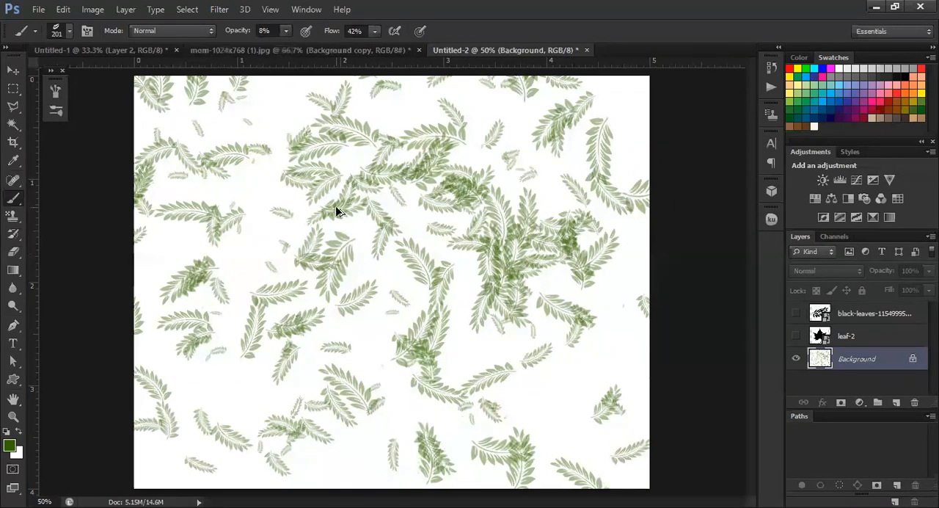
key(ctrl+alt+z)
key(ctrl+alt+z)
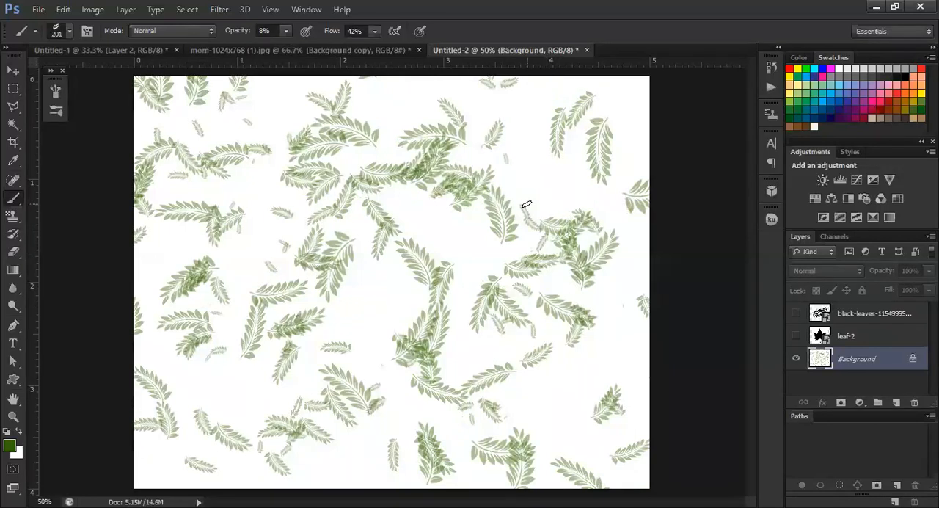
key(ctrl+BackSpace)
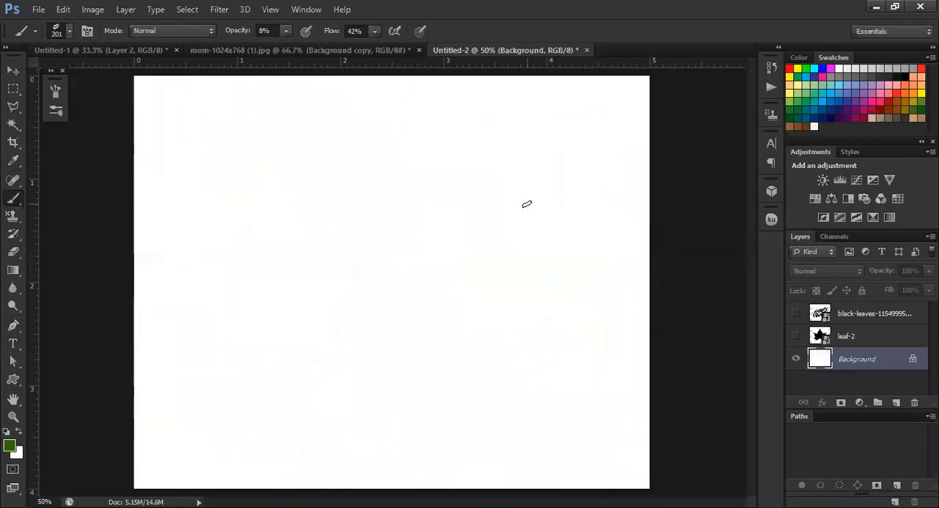
Choose the hard round brush tip at 201 px and stamp one faint circle in the upper middle of the canvas
click(69, 29)
scroll(42, 147, up, 5)
click(50, 137)
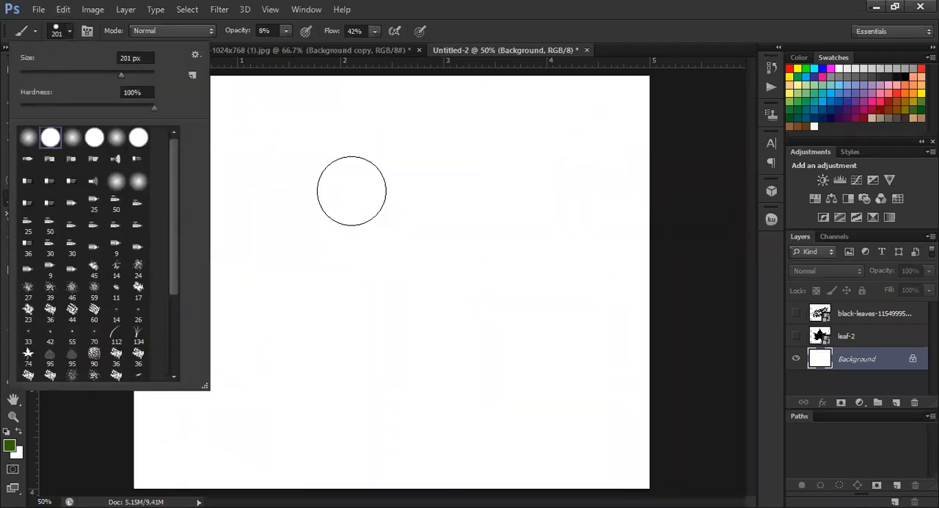
click(350, 189)
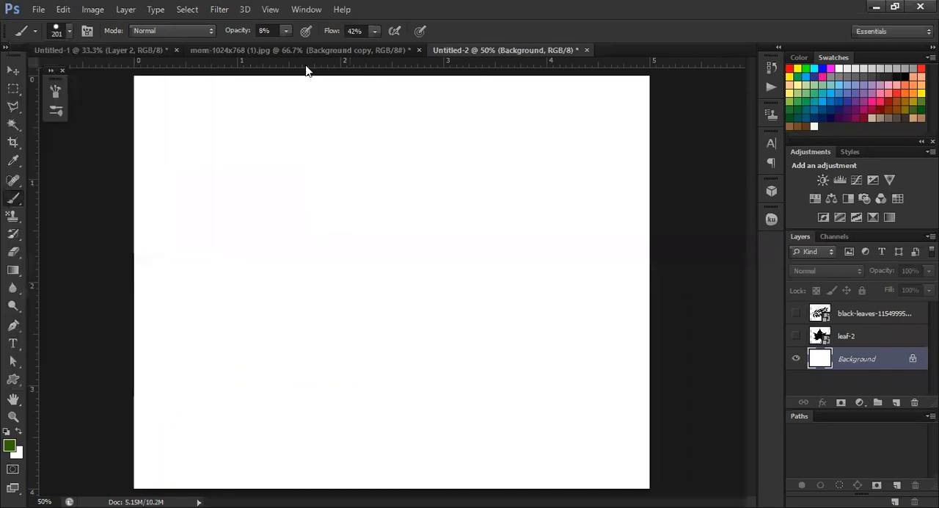
Set the brush flow and opacity to 100% and stamp a solid dark green circle below the faint one
click(373, 30)
drag(369, 47, 416, 47)
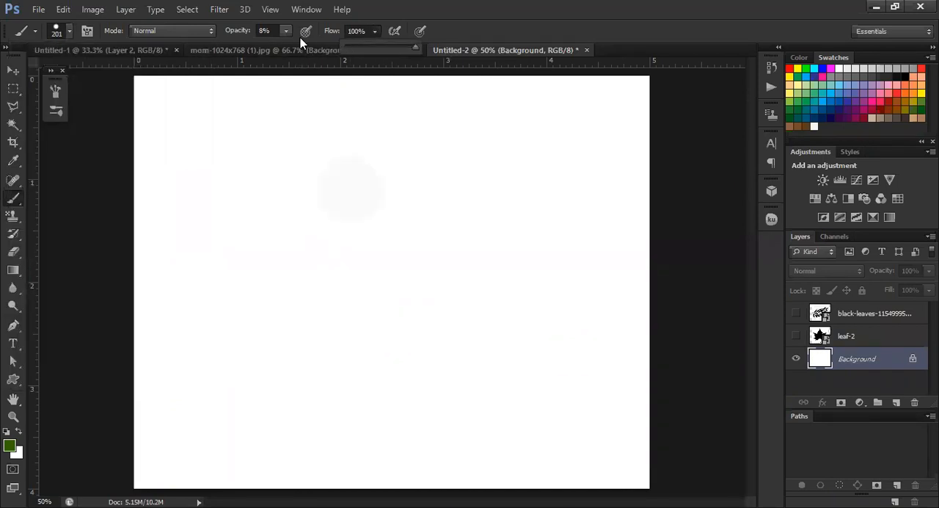
mouse_move(287, 30)
mouse_down()
mouse_move(318, 47)
mouse_move(351, 47)
mouse_up()
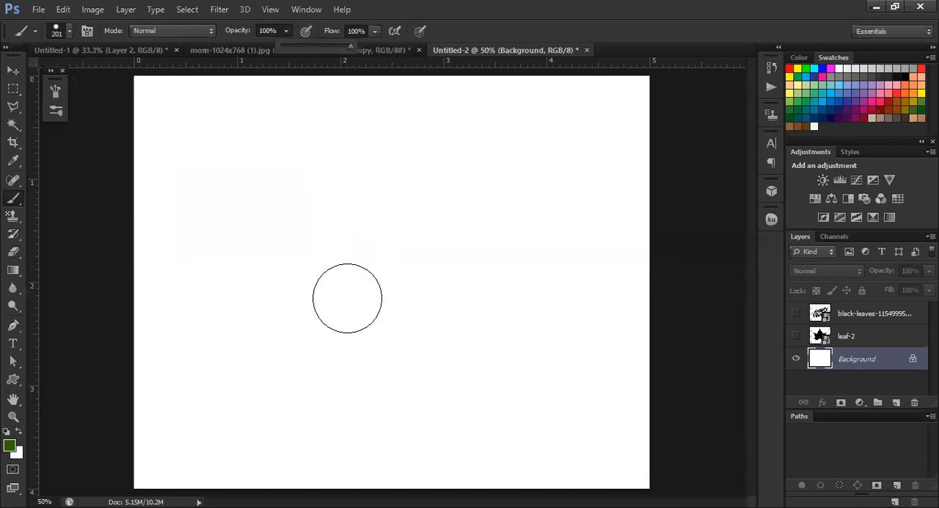
click(347, 298)
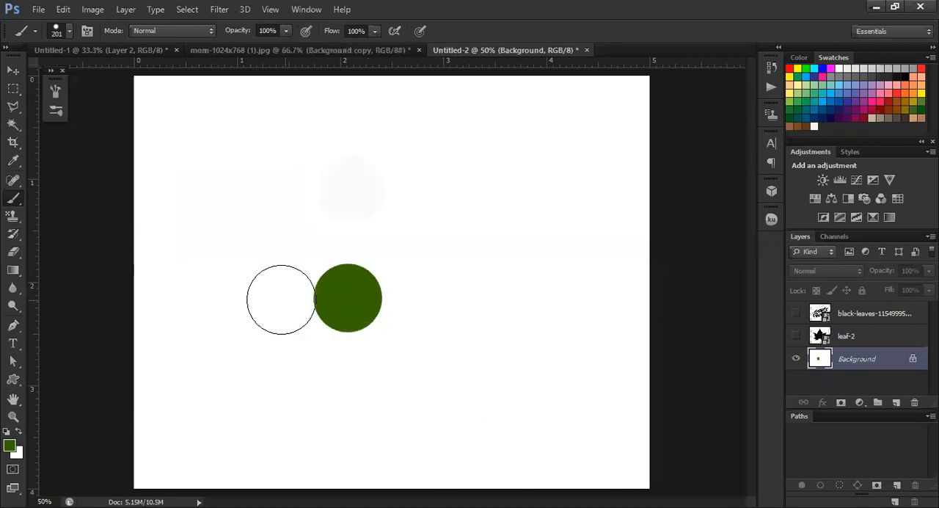
Reduce the brush flow to 61% and stamp a circle to the right of the solid dark green one
click(372, 31)
mouse_move(371, 51)
mouse_down()
mouse_move(324, 58)
mouse_move(352, 57)
mouse_up()
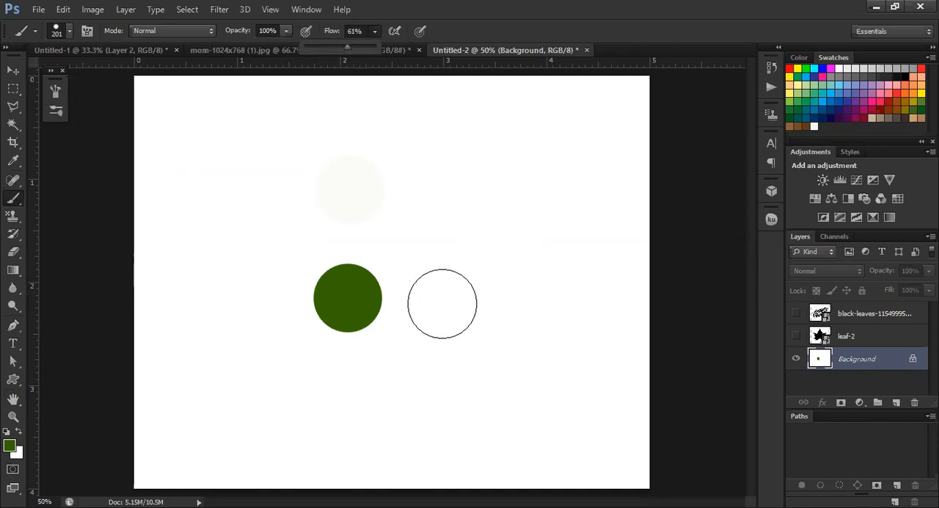
click(442, 299)
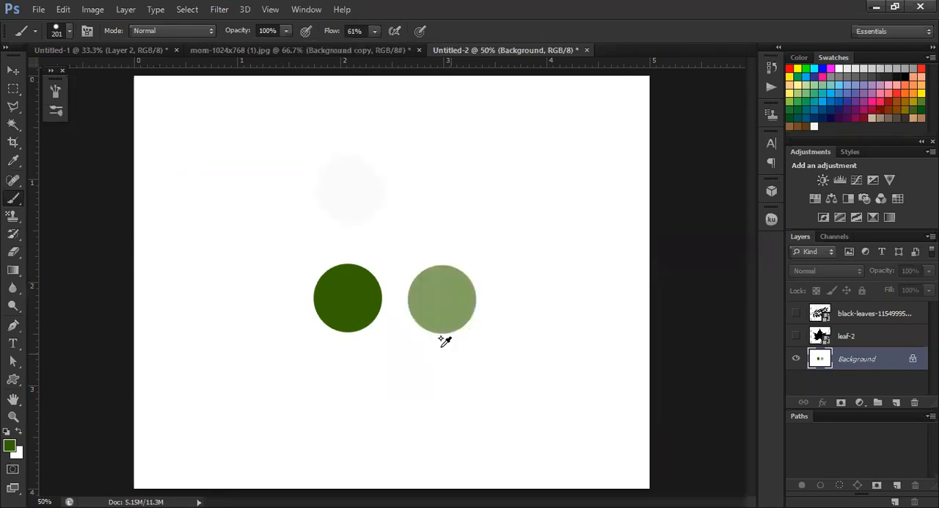
scroll(446, 335, up, 4)
scroll(509, 346, down, 5)
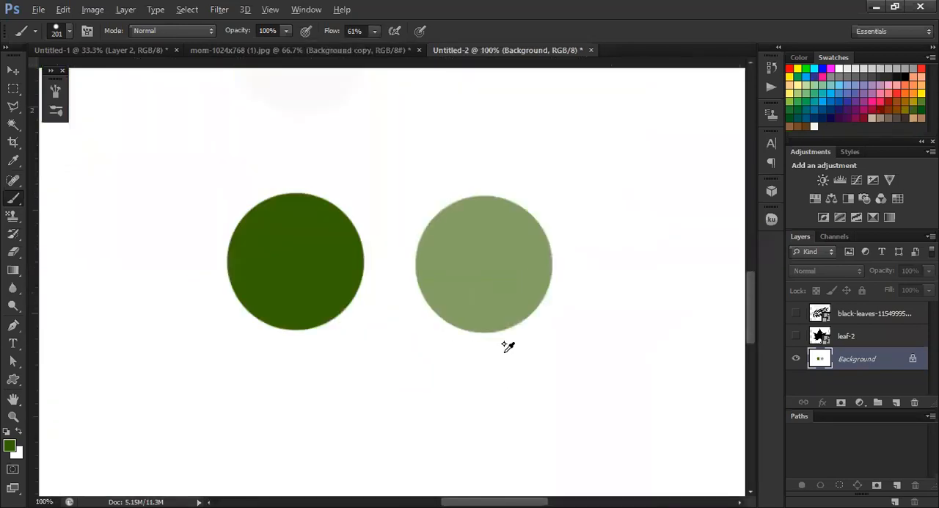
Reduce the brush opacity to 35% and stamp a circle to the left of the solid dark green one
click(286, 31)
drag(288, 46, 241, 50)
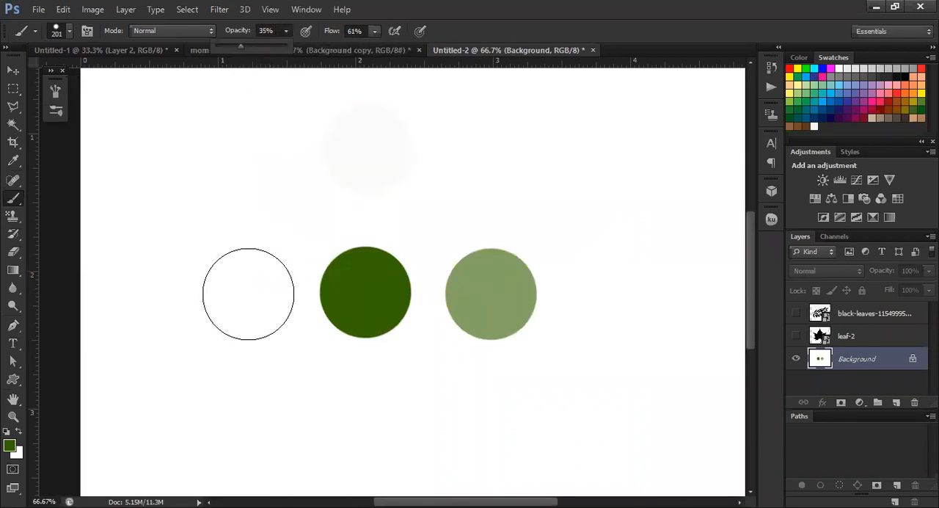
click(248, 294)
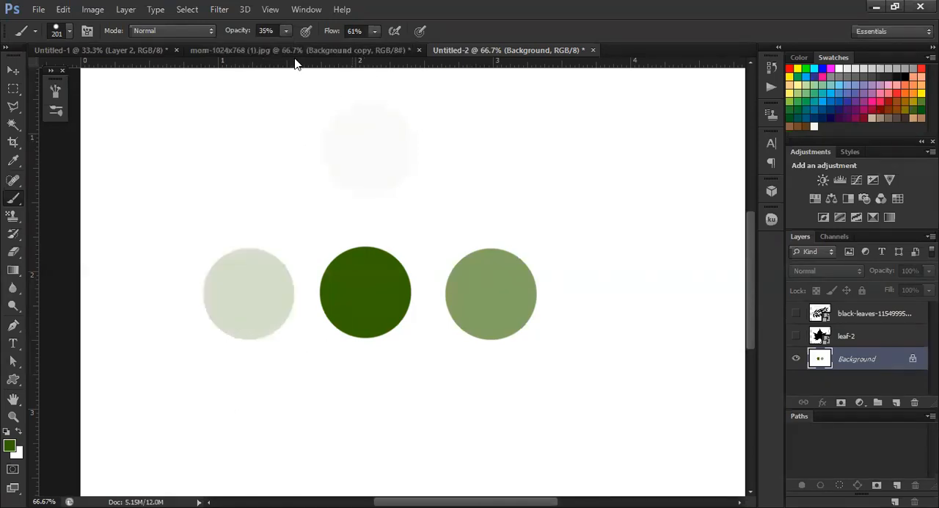
Set the brush opacity to 47% and stamp a circle above the gap between the left and middle circles
click(285, 32)
drag(286, 46, 294, 46)
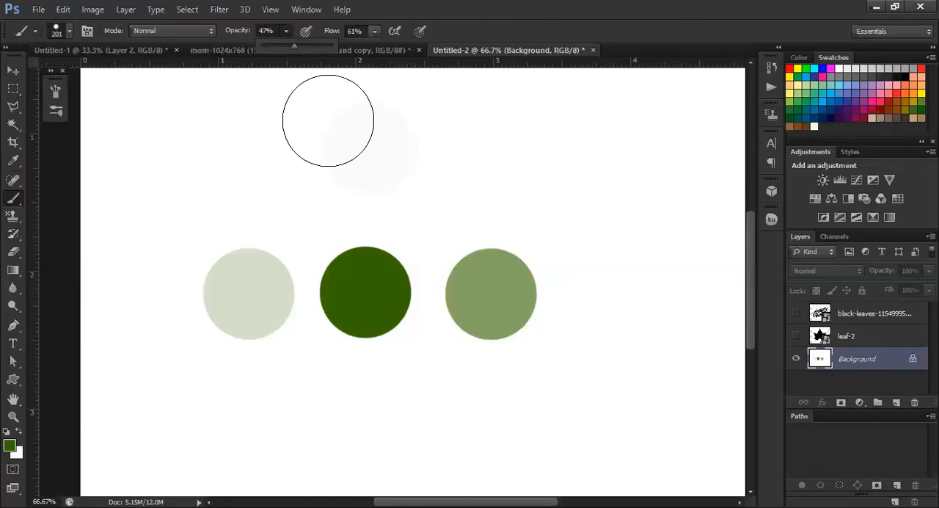
click(309, 199)
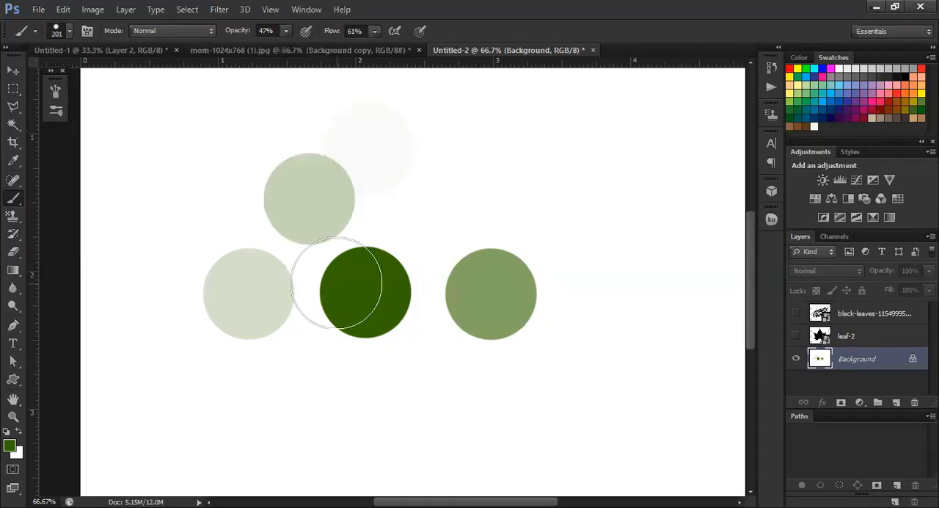
Stamp a second circle above the gap between the middle and right circles, and another at the top to complete a pyramid
scroll(366, 292, up, 3)
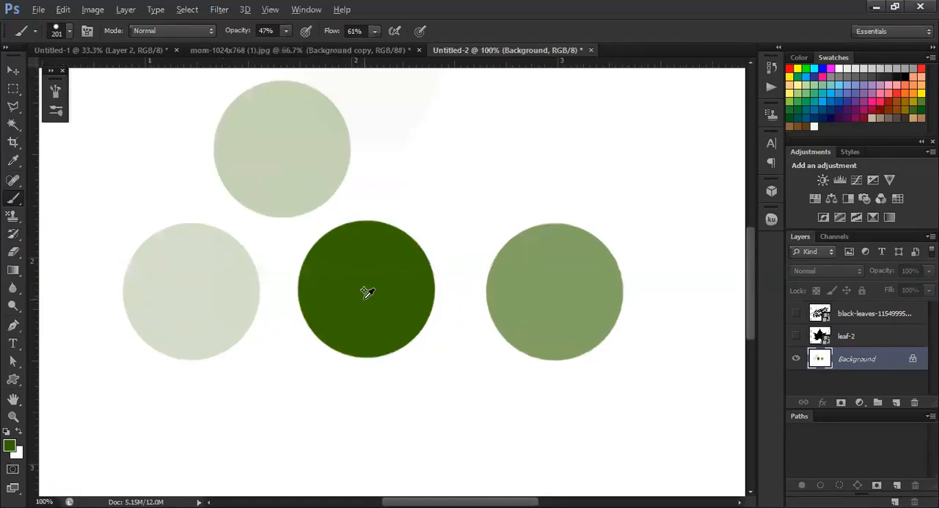
scroll(367, 292, down, 2)
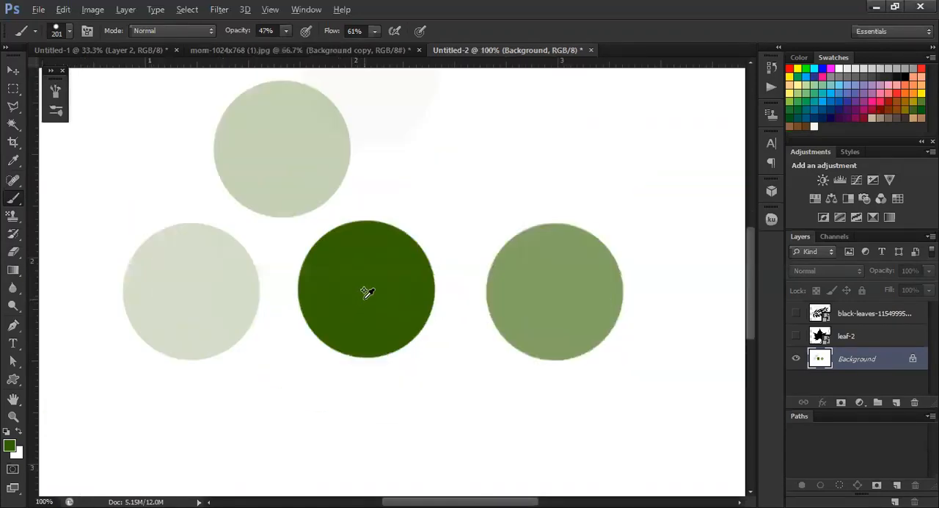
click(476, 163)
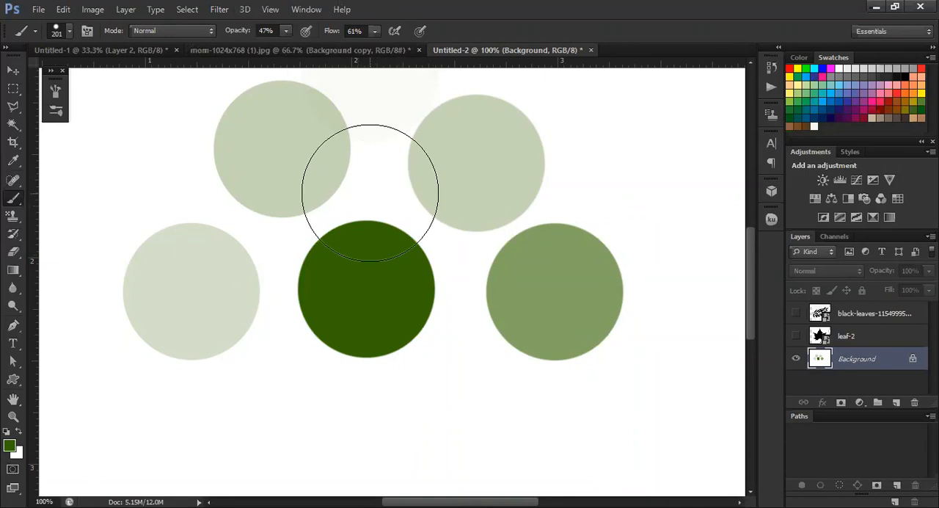
key(ctrl+minus)
key(ctrl+minus)
key(ctrl+plus)
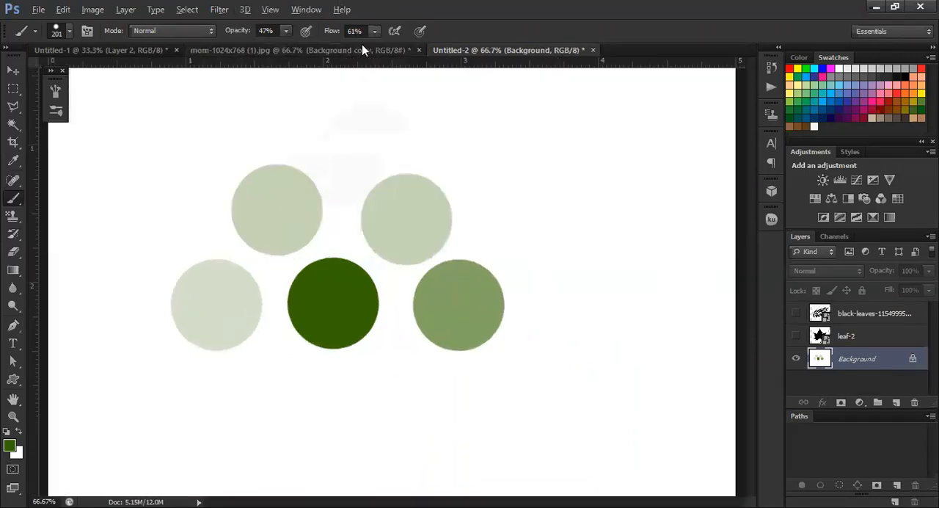
key(Page_Up)
key(ctrl+minus)
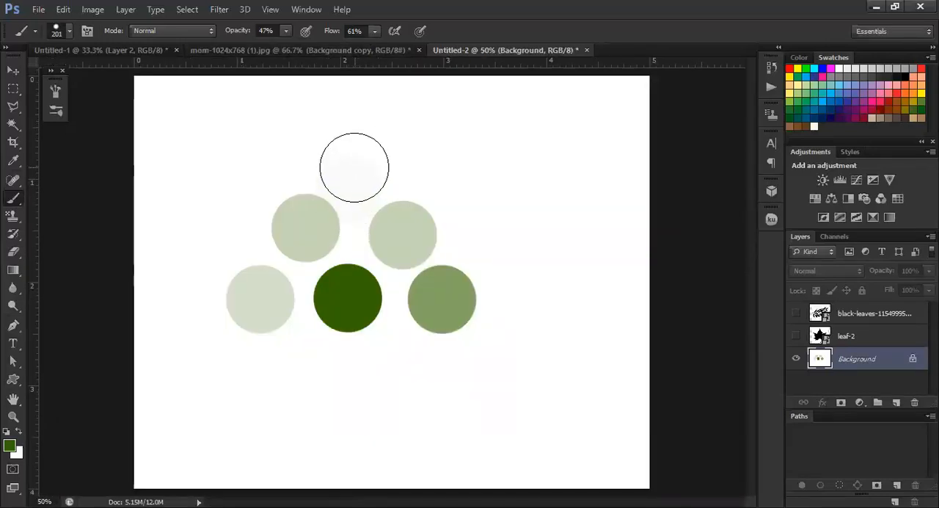
click(354, 167)
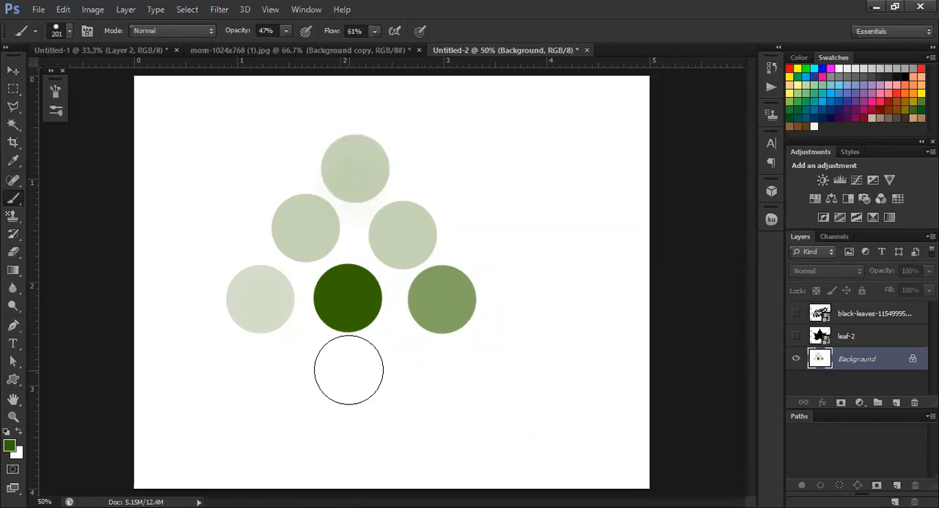
Set the brush to 50% opacity and 100% flow, and stamp a circle to the upper left of the pyramid
click(12, 70)
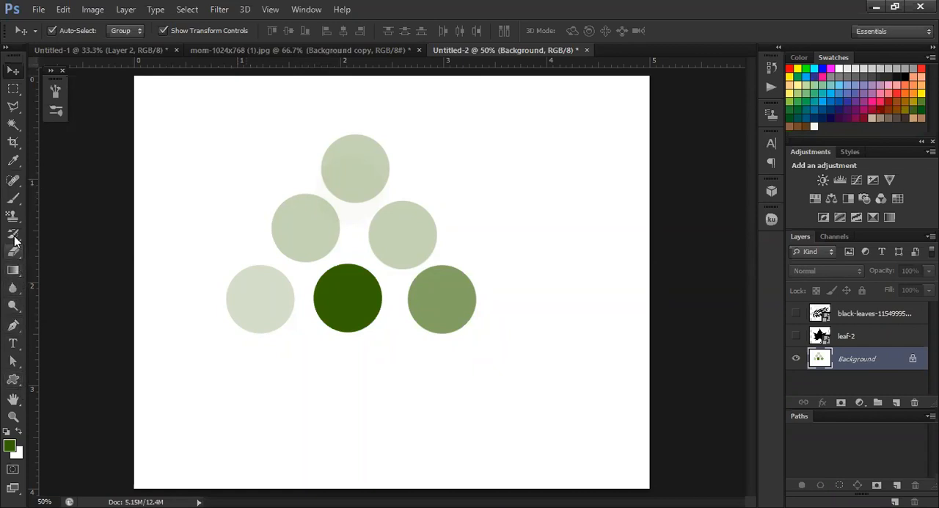
click(14, 199)
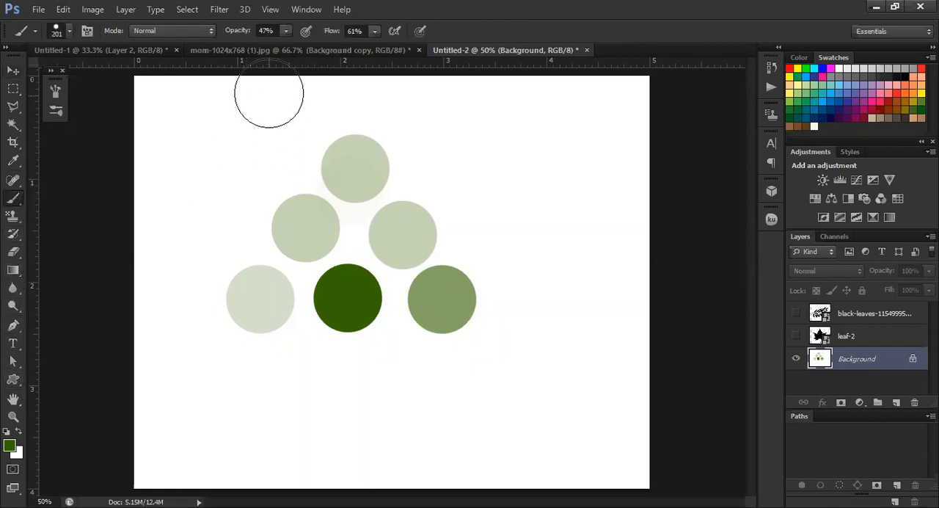
click(286, 31)
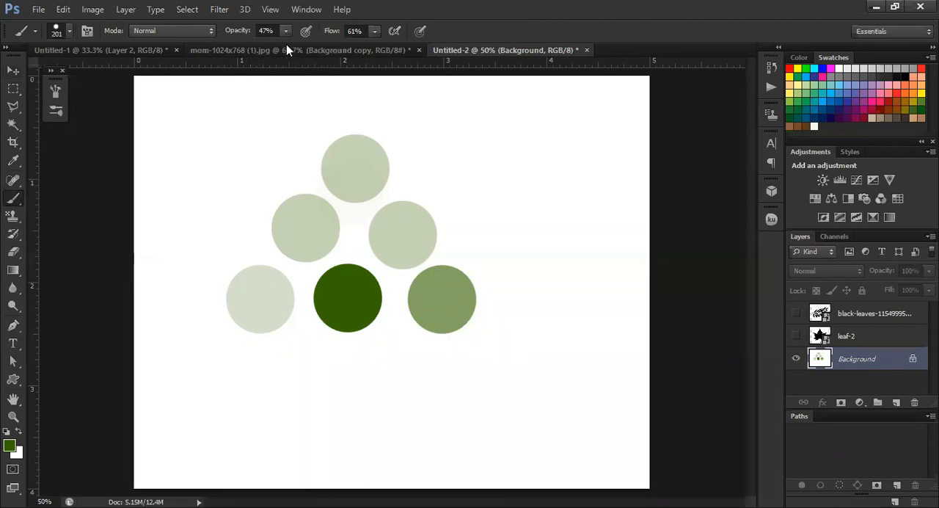
drag(287, 45, 288, 54)
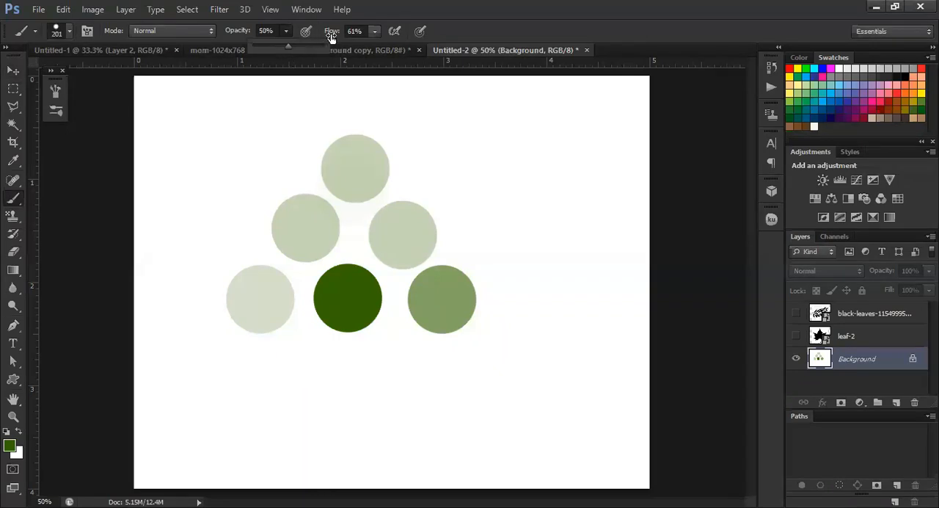
click(373, 30)
drag(374, 49, 404, 49)
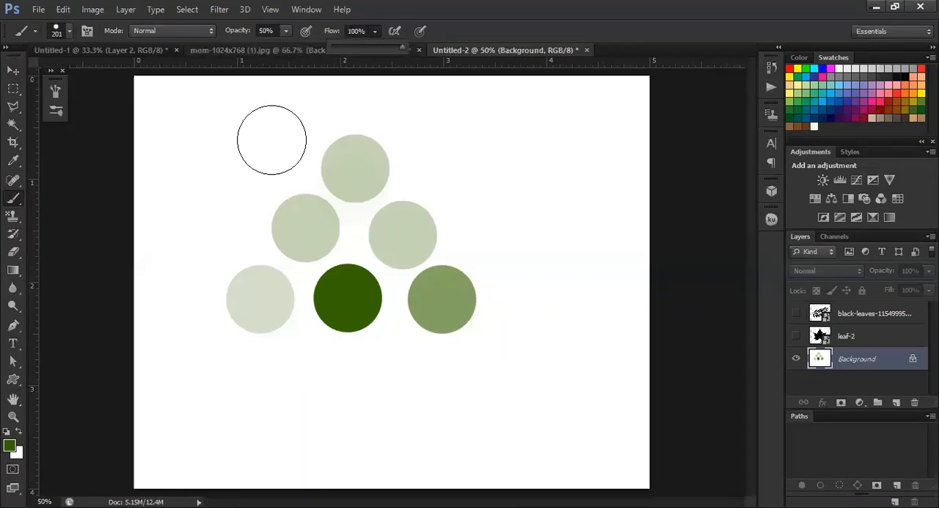
click(214, 181)
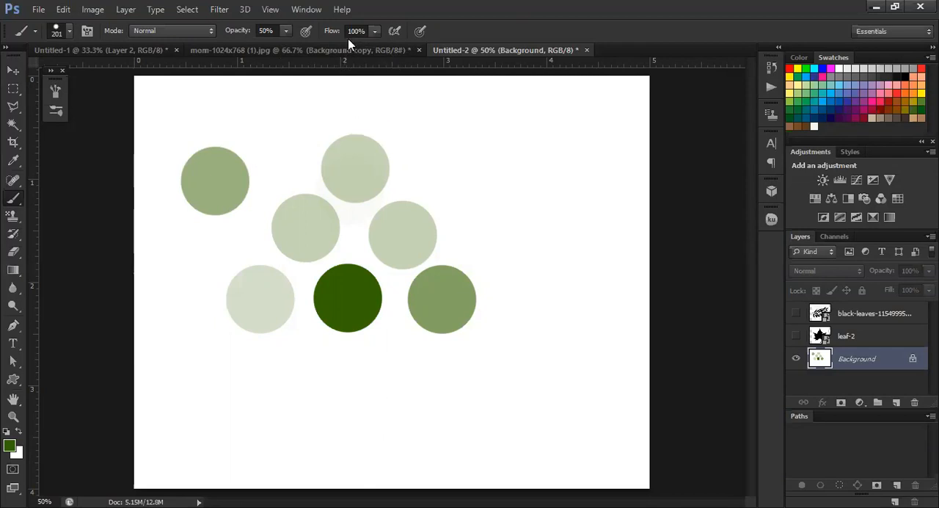
Choose the 74 px maple leaf preset as the brush tip
click(286, 31)
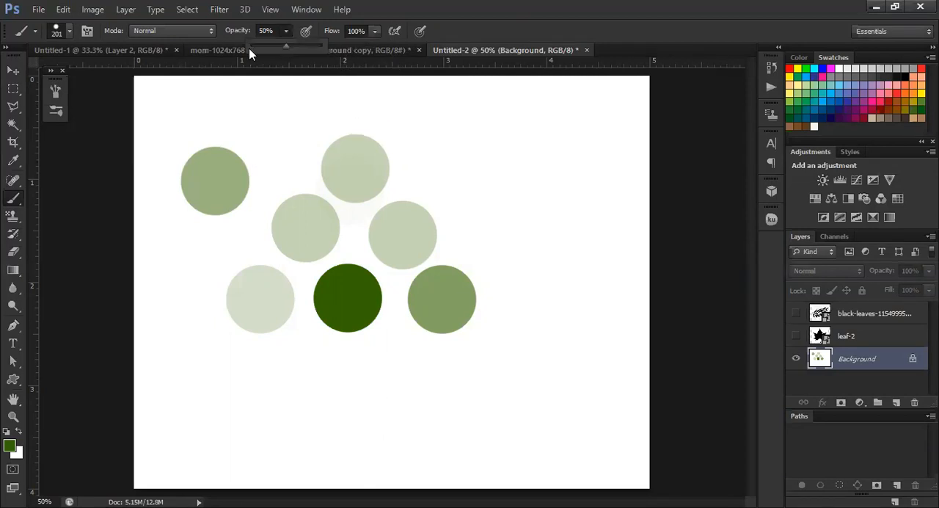
click(69, 29)
scroll(79, 284, down, 2)
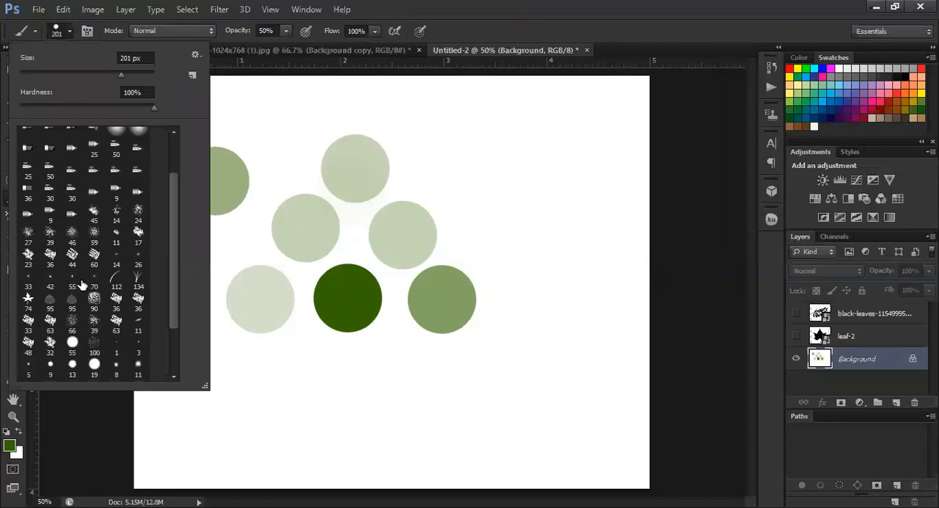
click(25, 301)
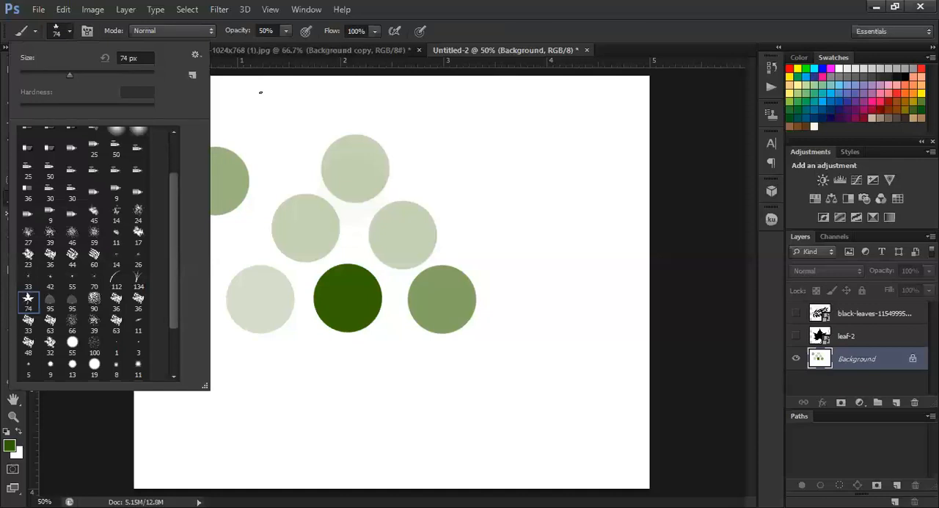
Paint a curved trail of maple leaves from the upper-left circle below the bottom row and up along the pyramid's right side
click(260, 92)
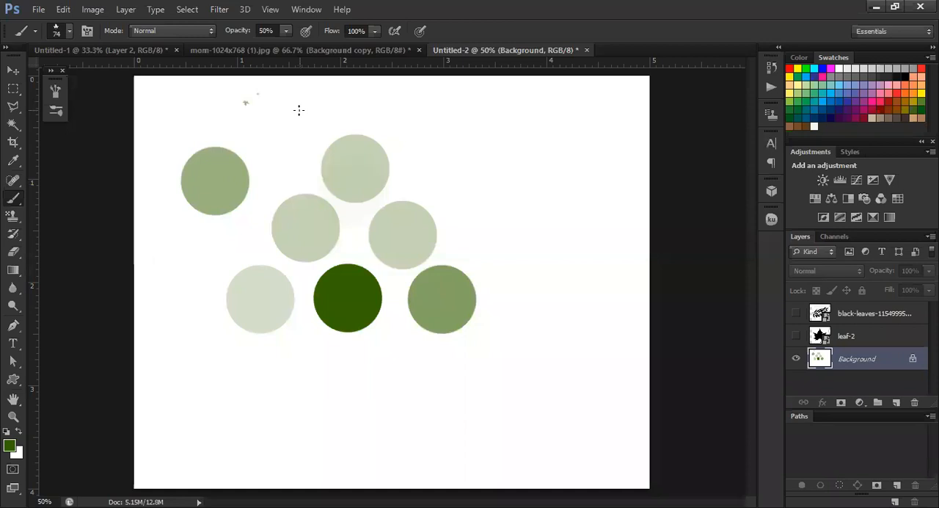
mouse_move(210, 176)
mouse_down()
mouse_move(241, 212)
mouse_move(286, 294)
mouse_move(381, 403)
mouse_move(533, 390)
mouse_move(534, 316)
mouse_move(484, 193)
mouse_move(437, 154)
mouse_up()
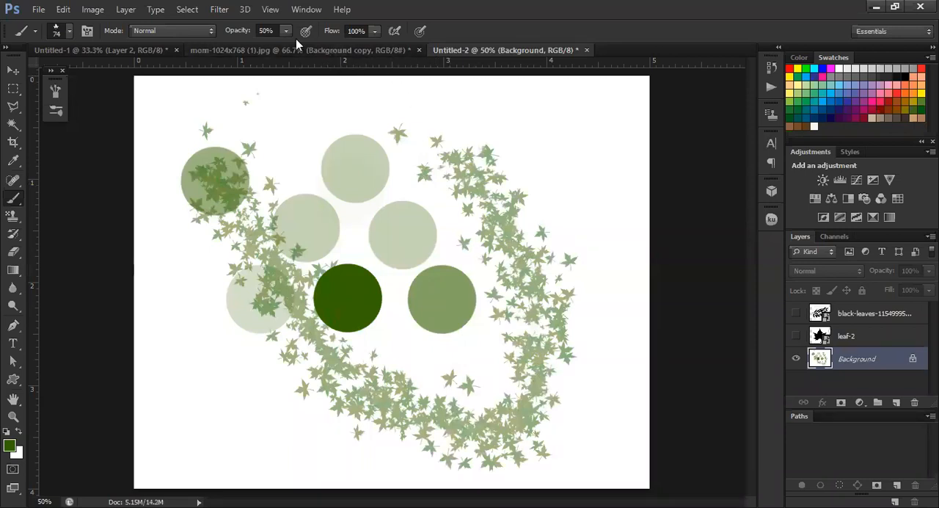
Set the brush to 100% opacity and 49% flow, and paint a second leaf trail down the lower-left side to the canvas's bottom edge
drag(287, 31, 339, 69)
mouse_move(181, 289)
mouse_down()
mouse_move(306, 471)
mouse_move(412, 481)
mouse_up()
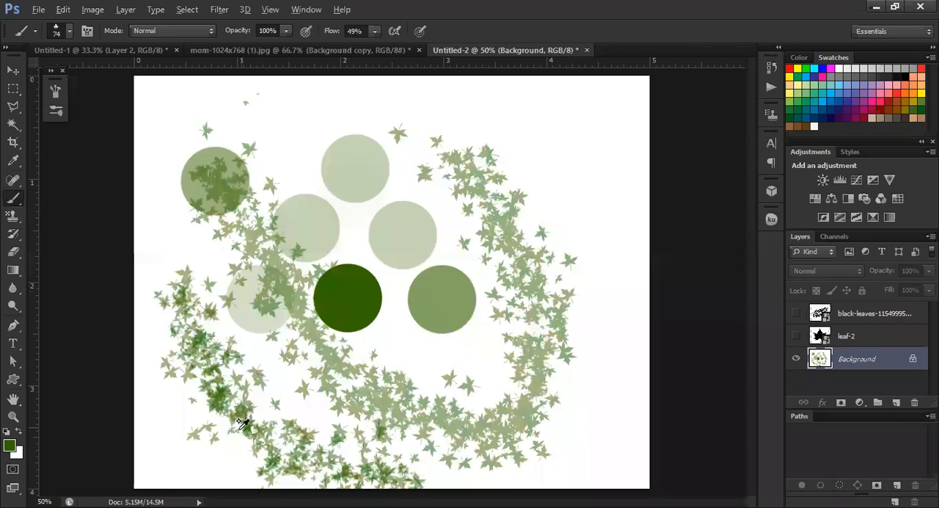
scroll(236, 424, up, 3)
scroll(236, 424, down, 2)
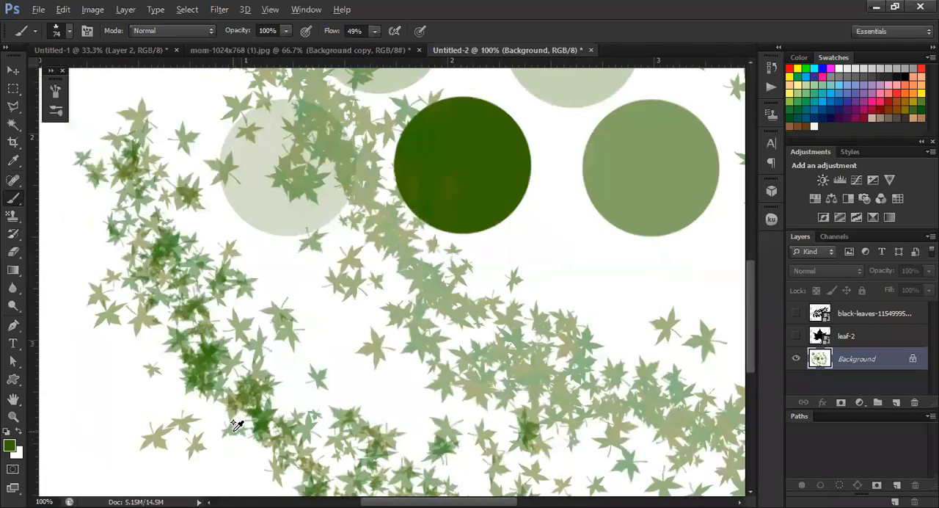
scroll(237, 424, up, 1)
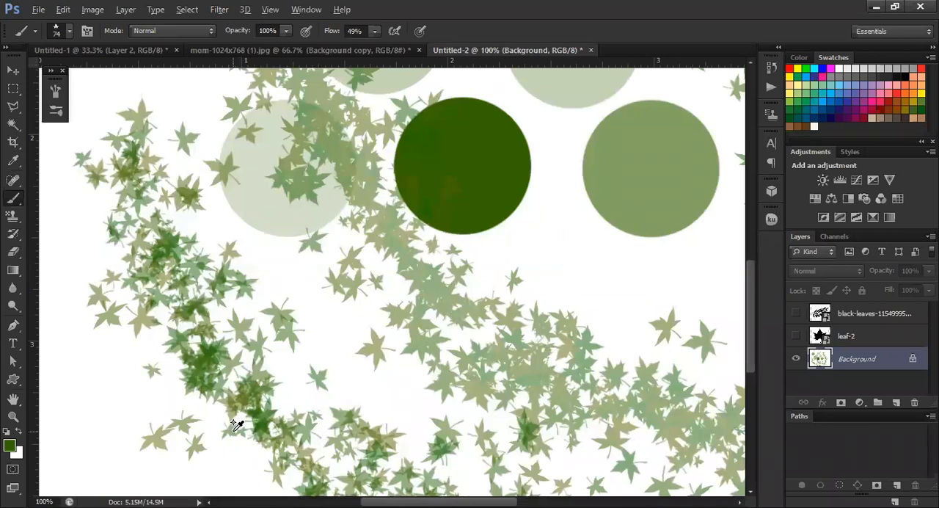
scroll(237, 424, down, 1)
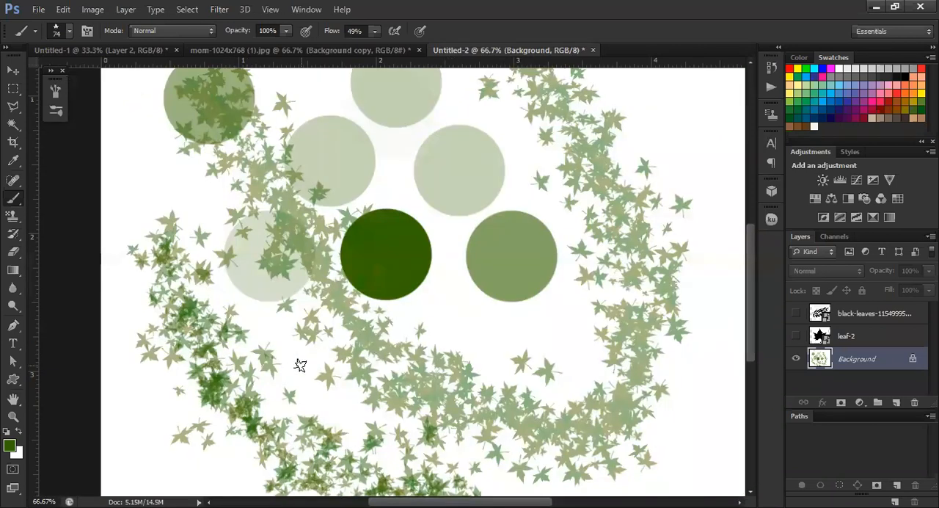
Hide the Background layer to check what the leaves are painted on, and show it again
click(796, 358)
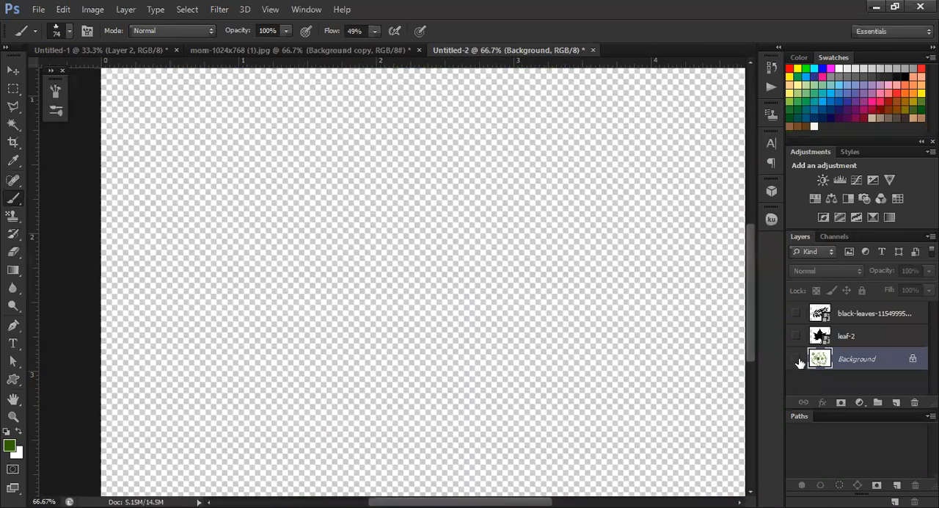
click(796, 359)
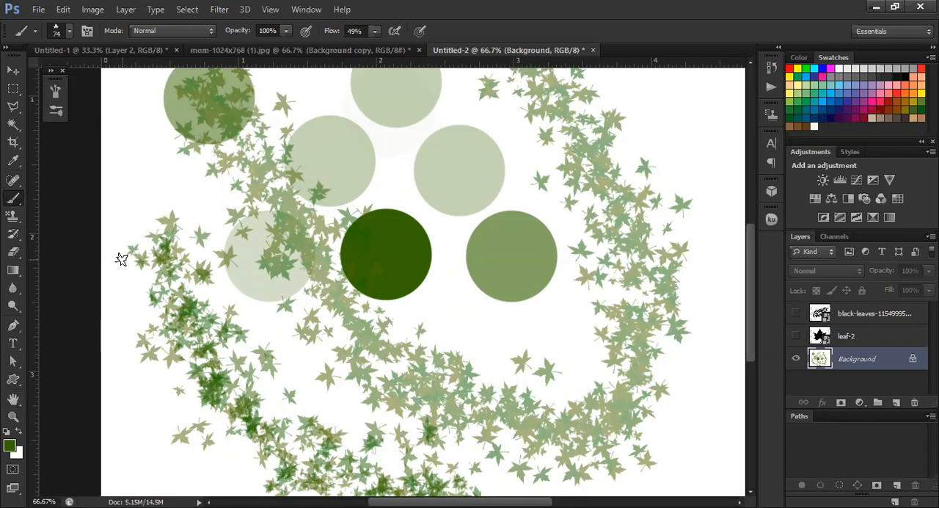
right_click(13, 202)
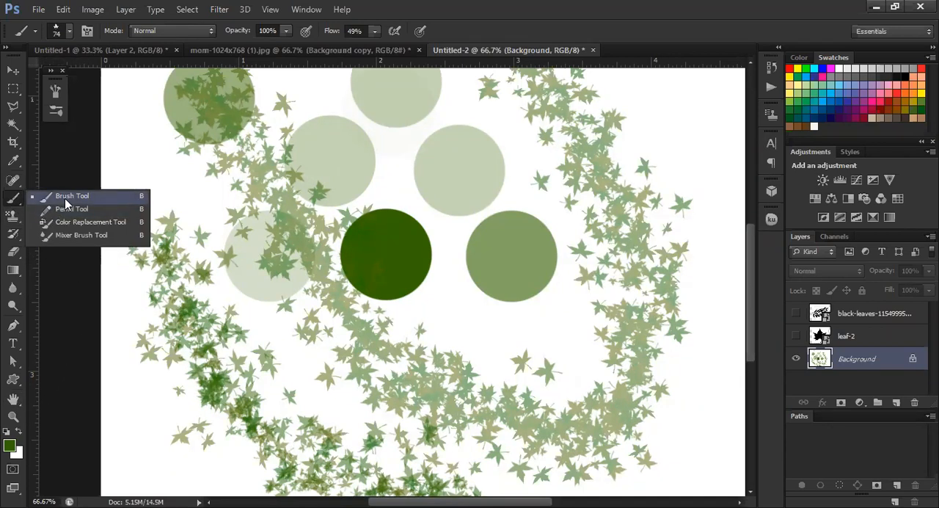
click(71, 196)
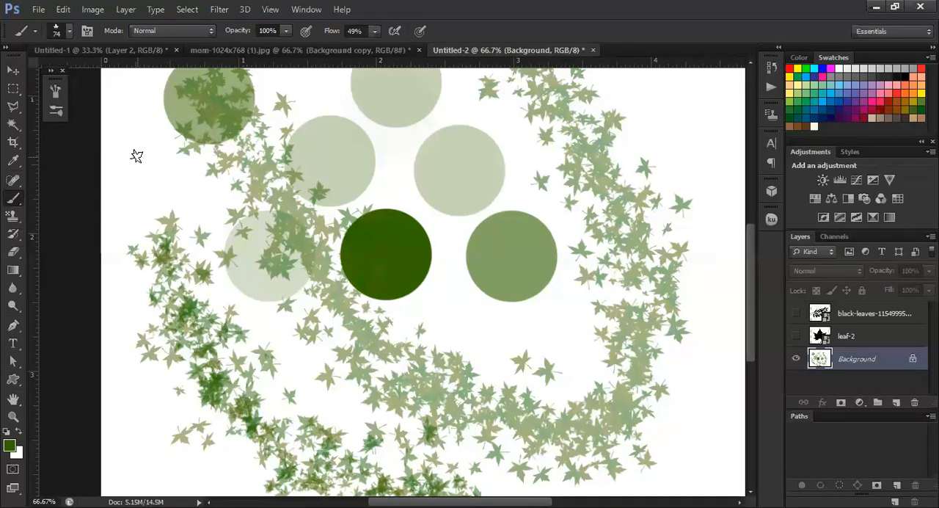
click(15, 201)
Remove the white background around the painted leaves and circles with the Magic Eraser
click(15, 254)
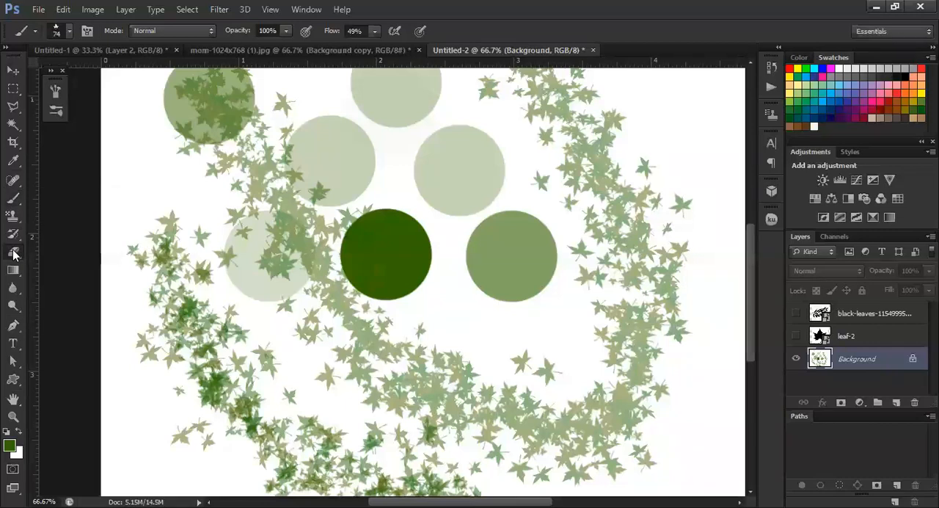
click(161, 185)
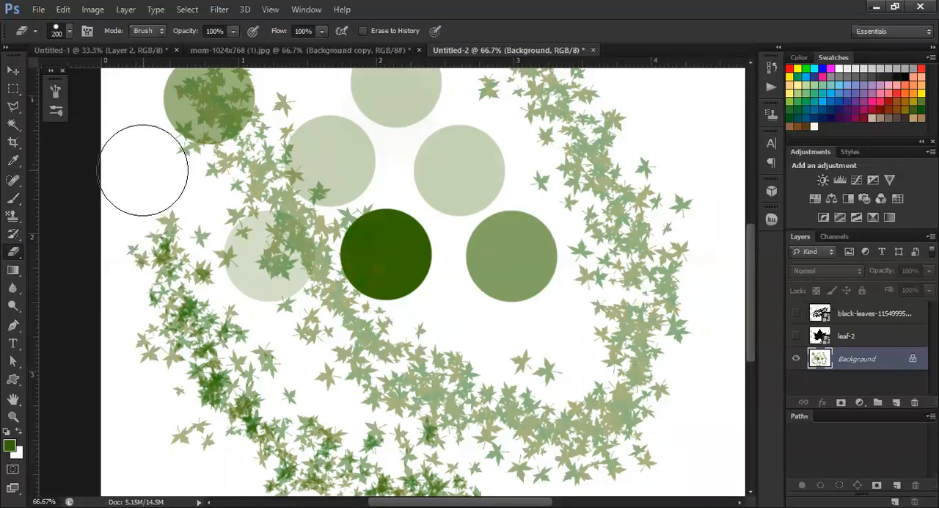
right_click(18, 252)
click(63, 276)
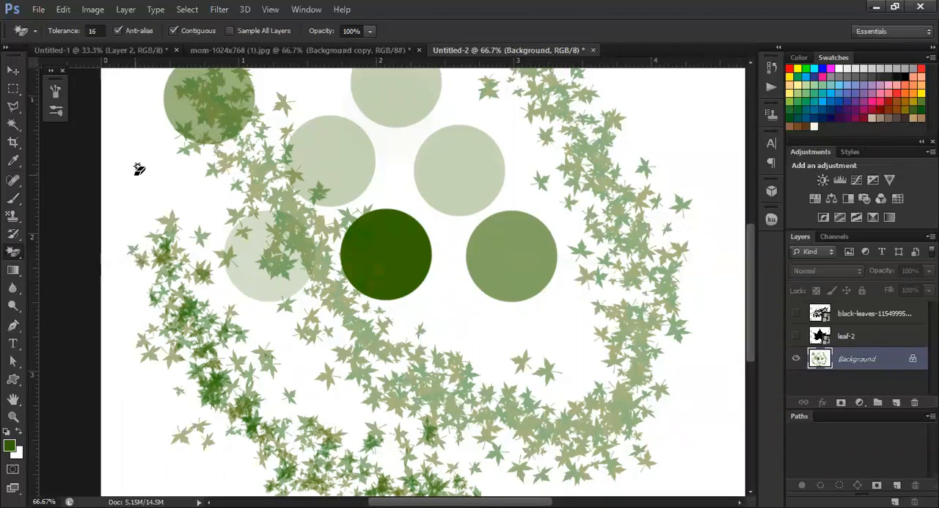
click(136, 181)
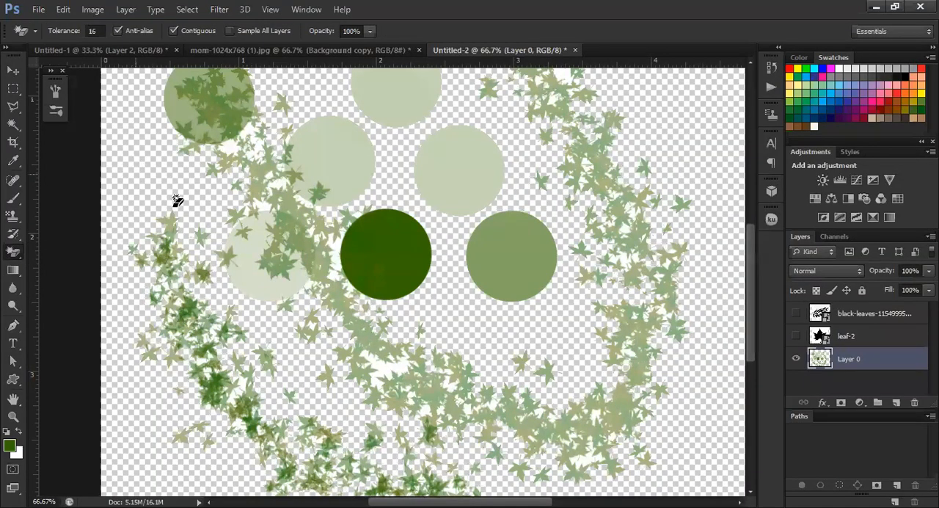
Examine the gaps between overlapping leaves and the edges of the circles on Layer 0 up close
scroll(427, 431, up, 5)
scroll(407, 426, down, 1)
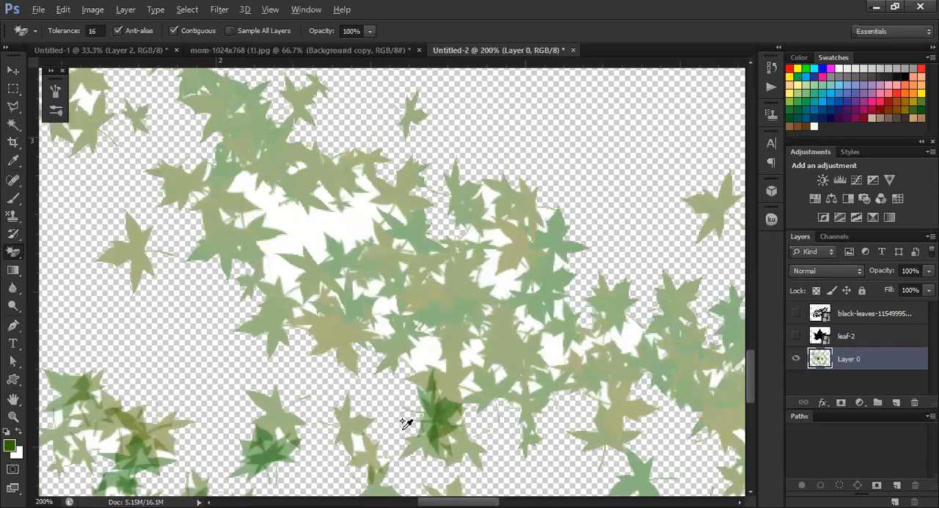
scroll(408, 411, down, 1)
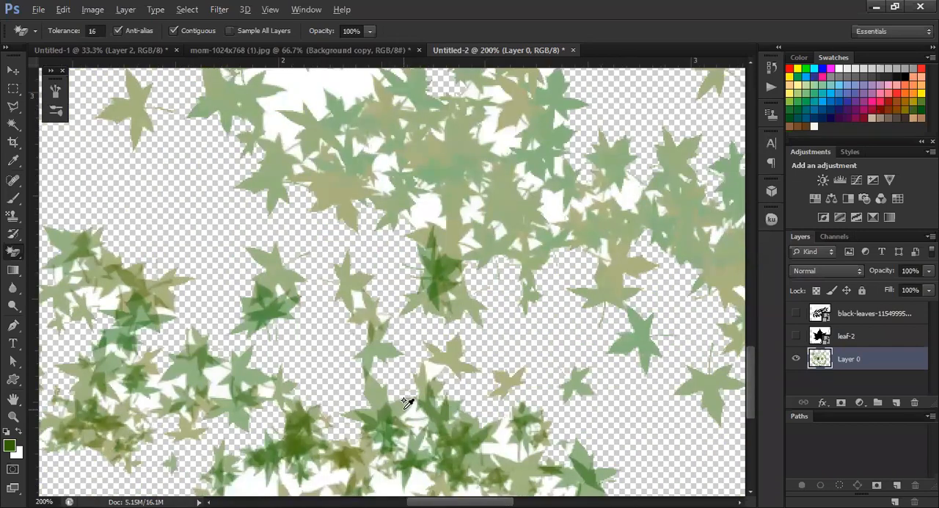
scroll(371, 153, up, 3)
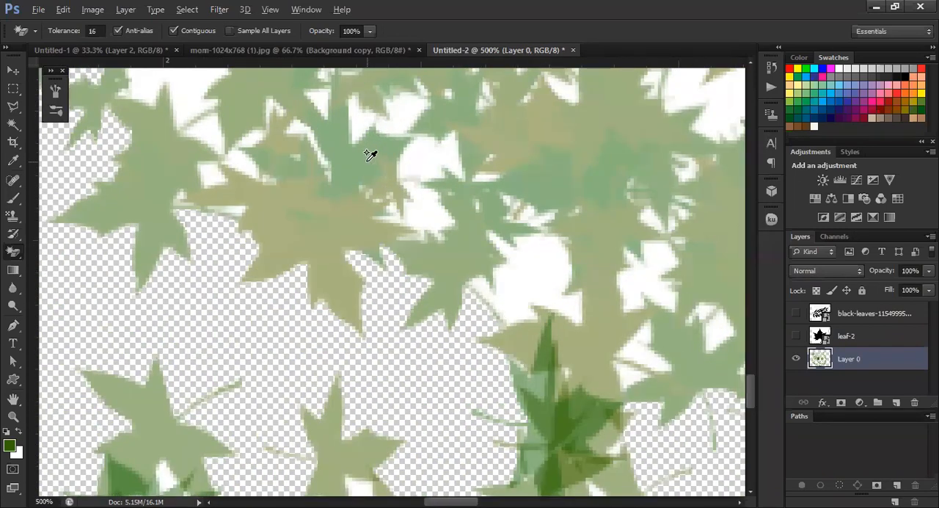
scroll(419, 253, down, 4)
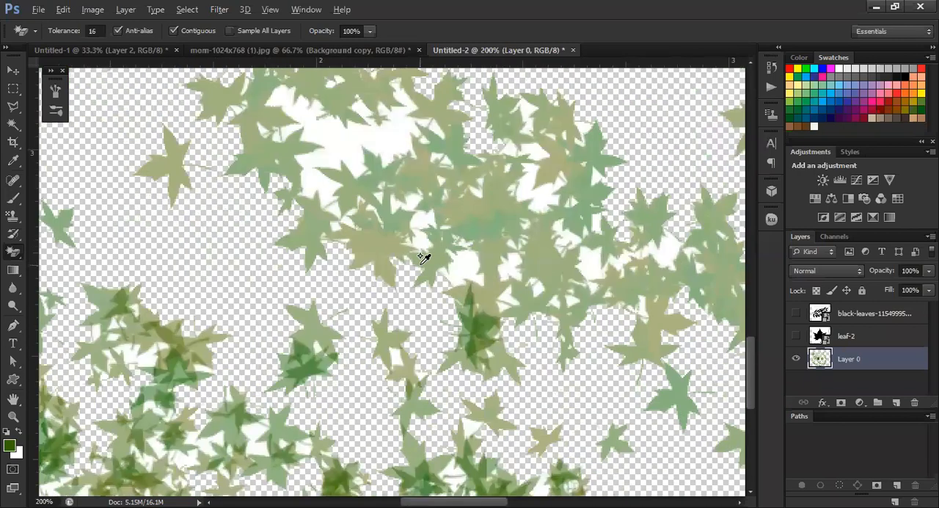
scroll(424, 268, down, 1)
scroll(425, 269, up, 2)
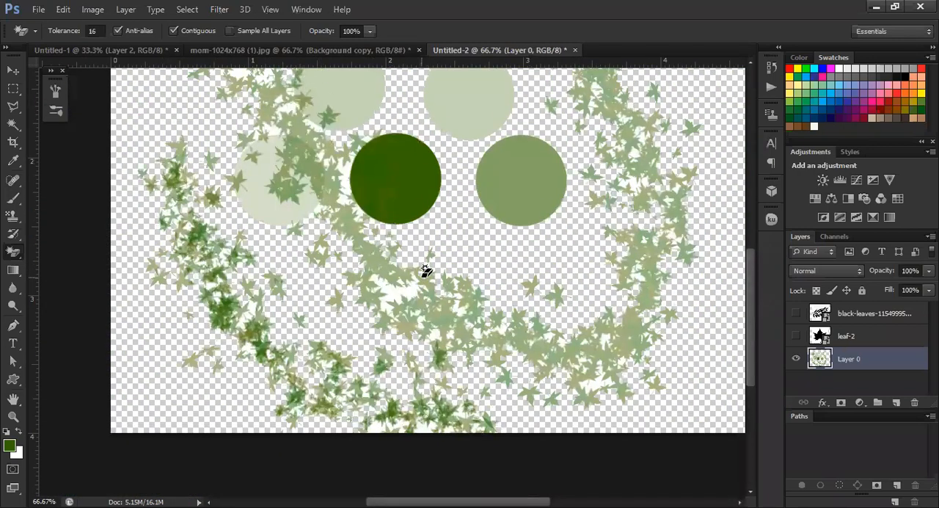
scroll(394, 231, up, 3)
scroll(394, 230, up, 3)
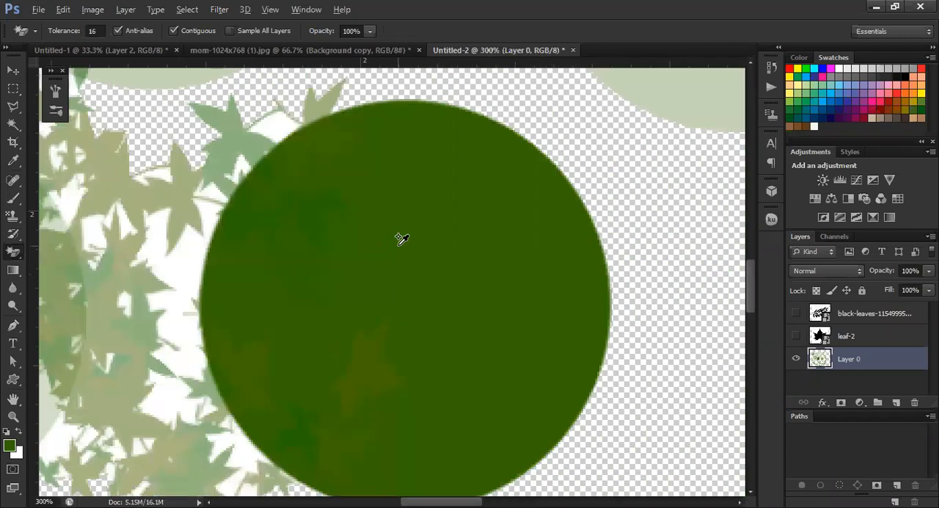
scroll(400, 236, down, 2)
scroll(404, 174, down, 2)
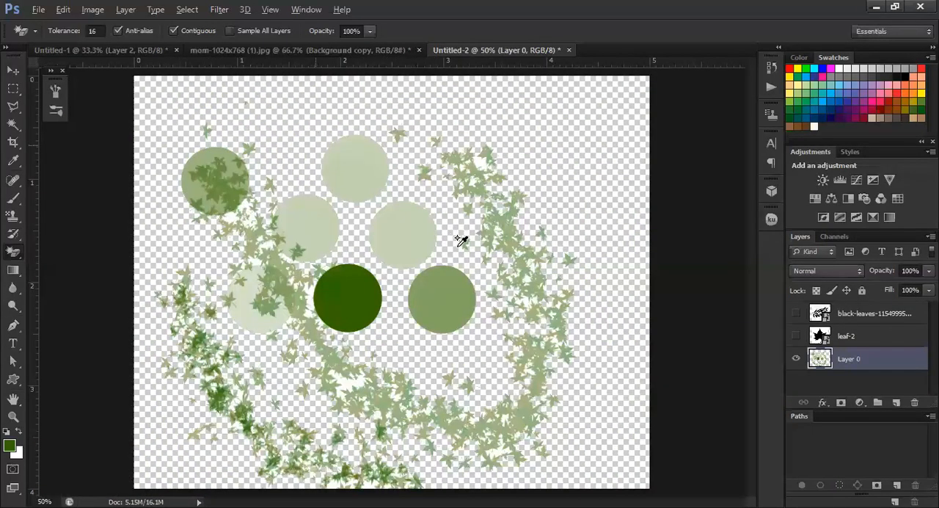
scroll(336, 117, up, 1)
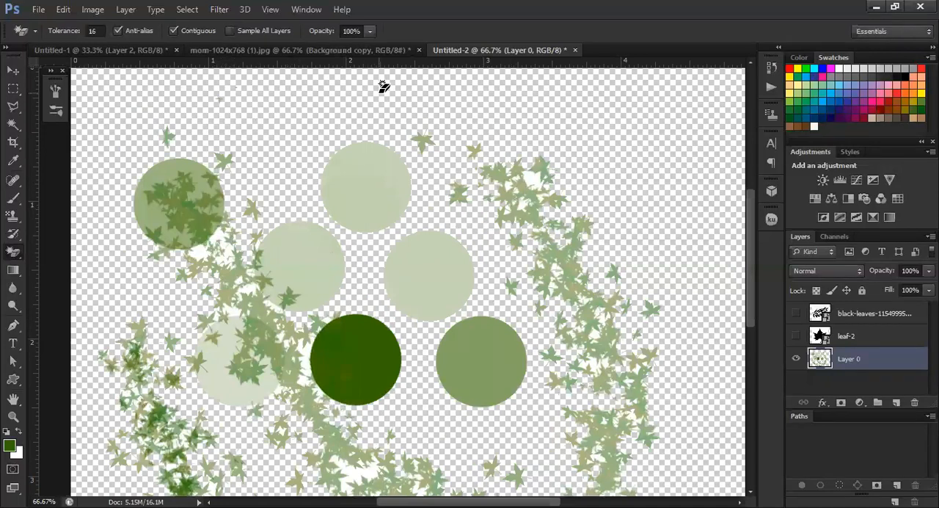
scroll(387, 110, down, 1)
scroll(167, 405, up, 1)
scroll(196, 273, up, 1)
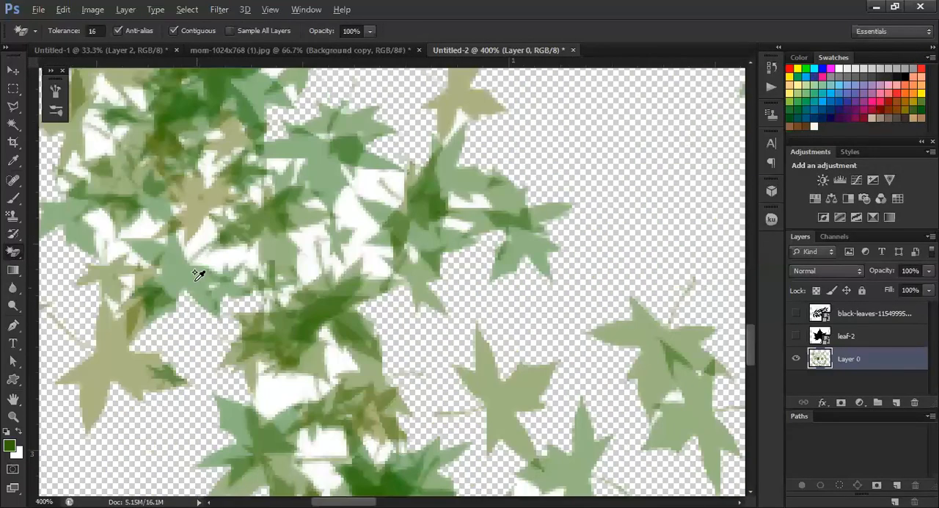
scroll(190, 247, up, 1)
scroll(189, 242, down, 1)
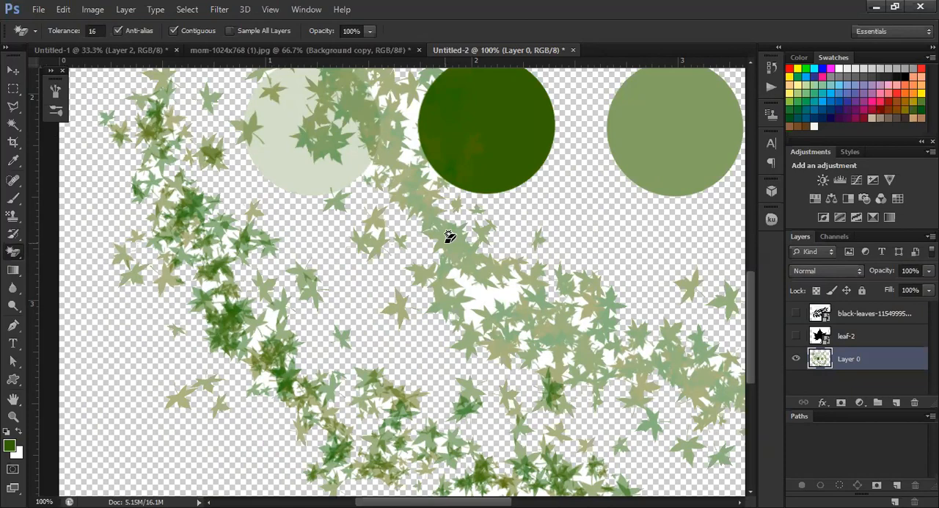
scroll(317, 301, up, 1)
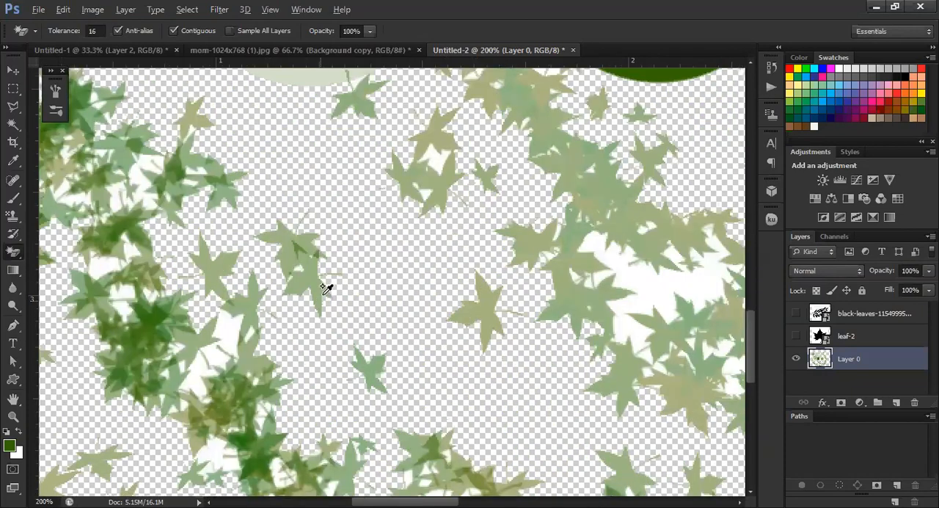
click(323, 288)
key(ctrl+z)
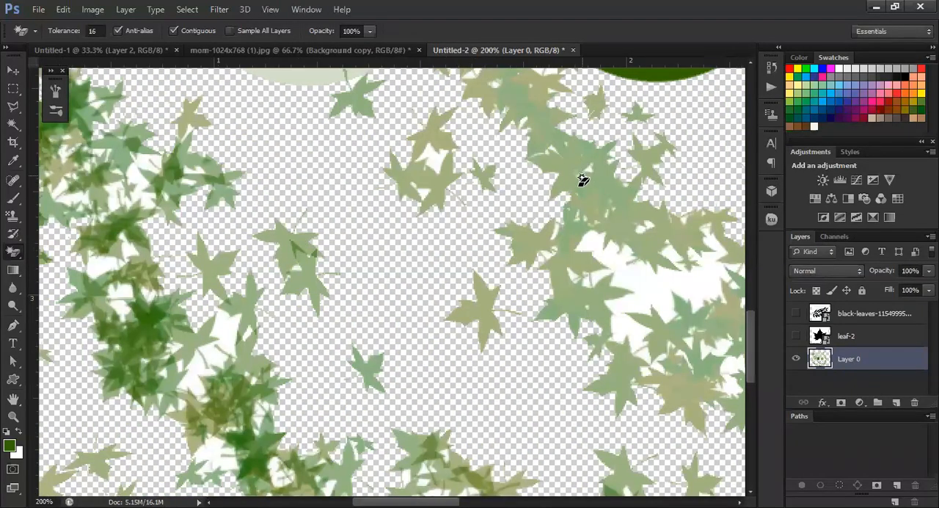
scroll(582, 180, up, 3)
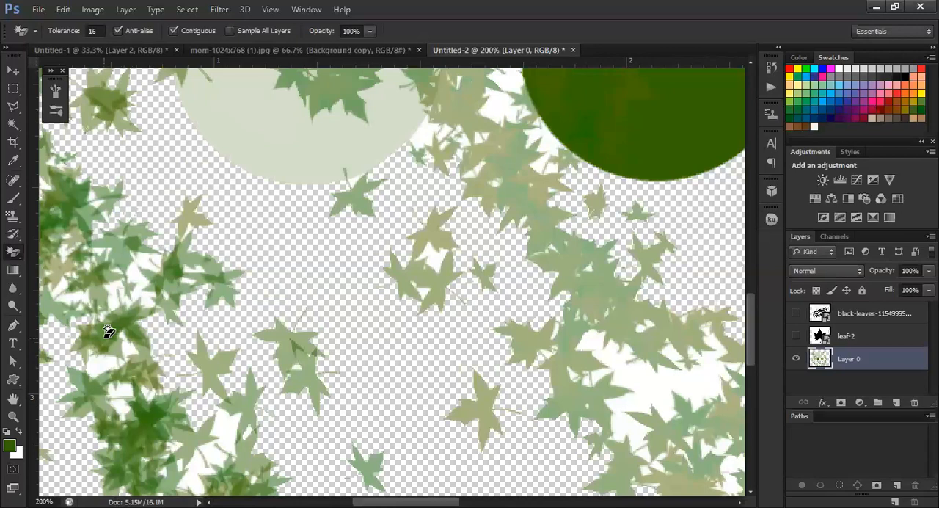
scroll(108, 330, down, 1)
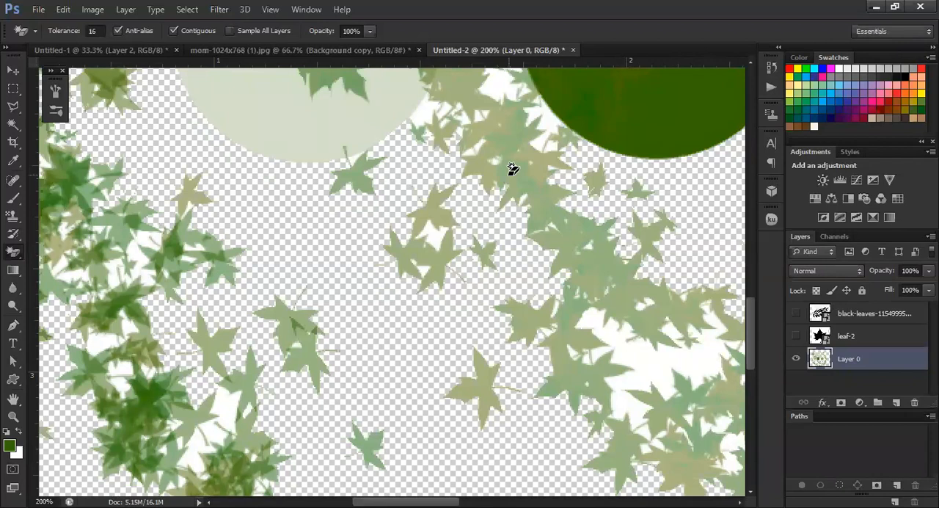
scroll(512, 168, down, 3)
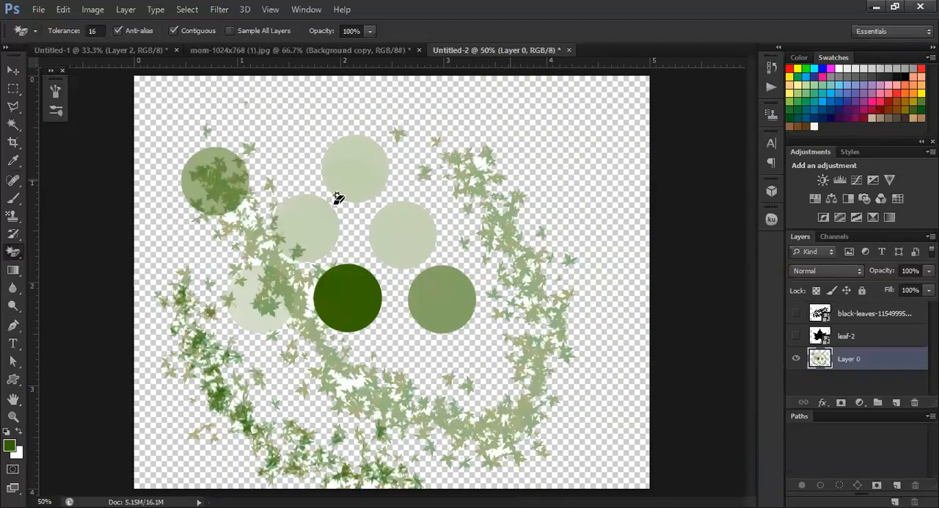
Add a new layer above Layer 0 and fill it with the white background color
click(12, 71)
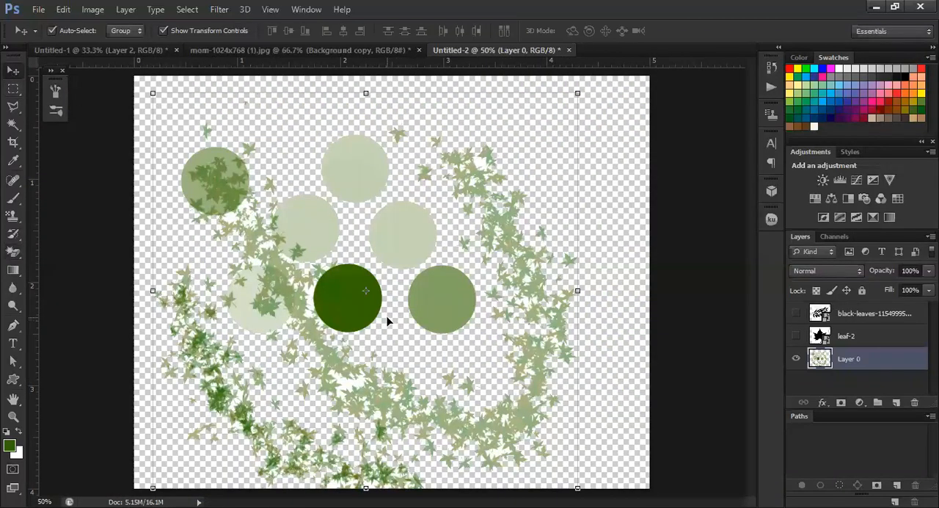
click(898, 402)
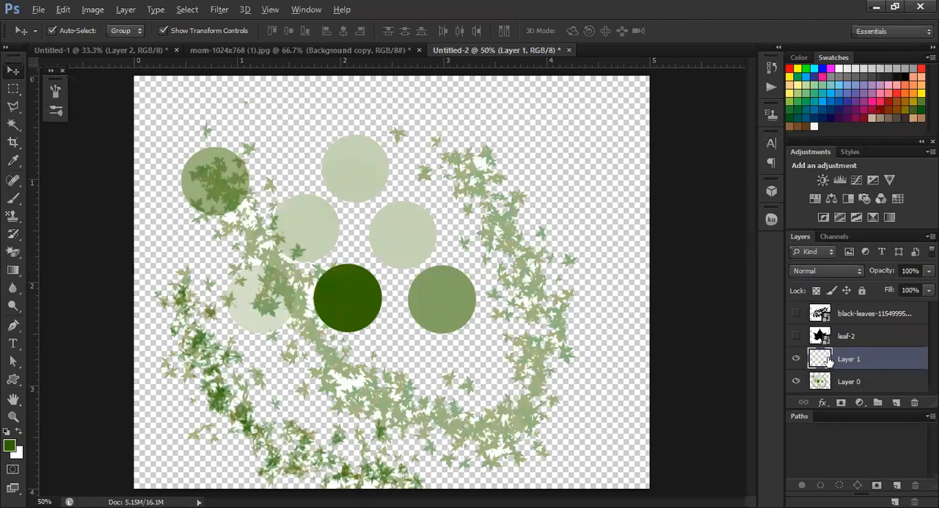
key(ctrl+BackSpace)
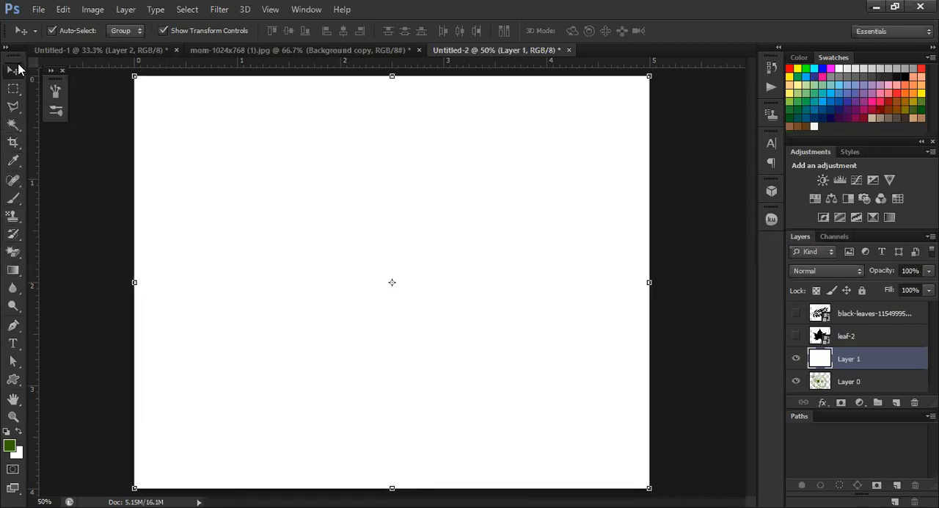
Return to the Brush tool and reduce the maple leaf tip's size to 39 px
click(13, 198)
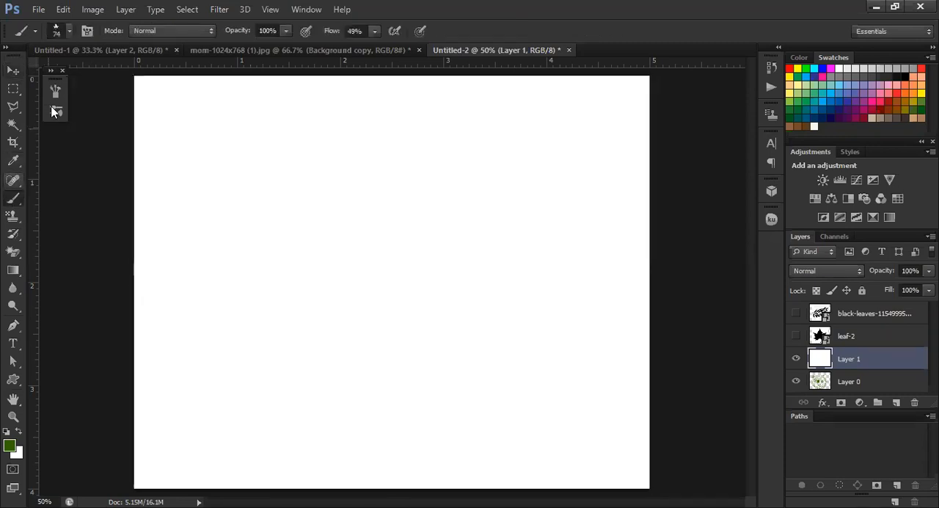
click(68, 32)
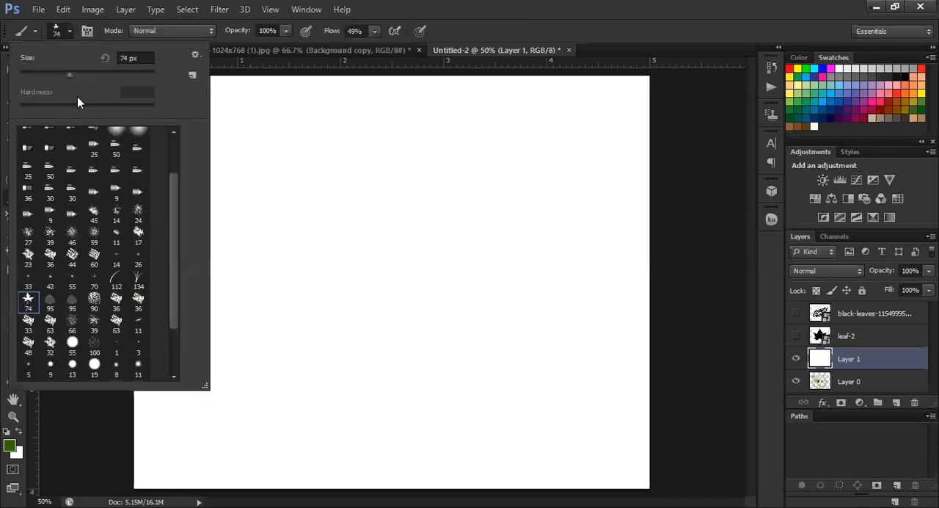
mouse_move(68, 74)
mouse_down()
mouse_move(38, 80)
mouse_move(56, 77)
mouse_up()
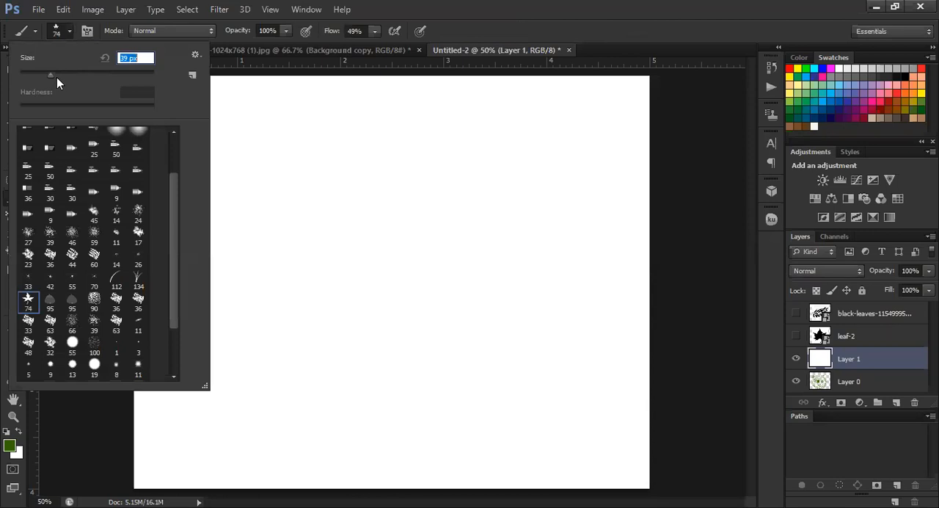
Choose the 58 px hard round brush tip and stamp a small dot near the canvas's upper edge
scroll(49, 167, up, 2)
click(51, 137)
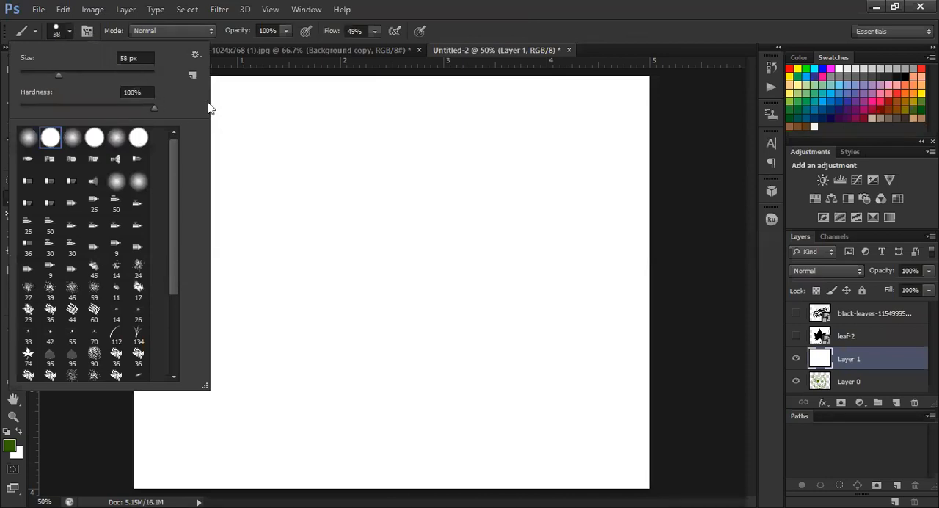
click(246, 117)
Enlarge the round brush to 500 px and stamp a large circle on Layer 1 below the small dot
key(bracketright)
key(bracketright)
key(bracketright)
key(bracketright)
key(bracketright)
key(bracketright)
key(bracketright)
key(bracketright)
key(bracketright)
key(bracketright)
key(bracketright)
key(bracketright)
key(bracketright)
key(bracketright)
key(bracketright)
key(bracketright)
key(bracketright)
key(bracketright)
key(bracketright)
key(bracketright)
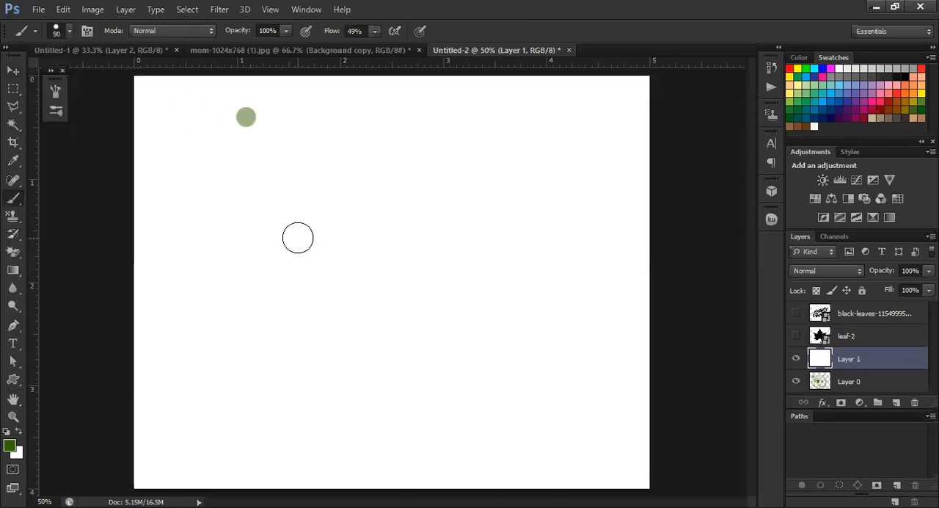
key(bracketleft)
key(bracketleft)
key(bracketleft)
key(bracketleft)
key(bracketleft)
key(bracketleft)
key(bracketleft)
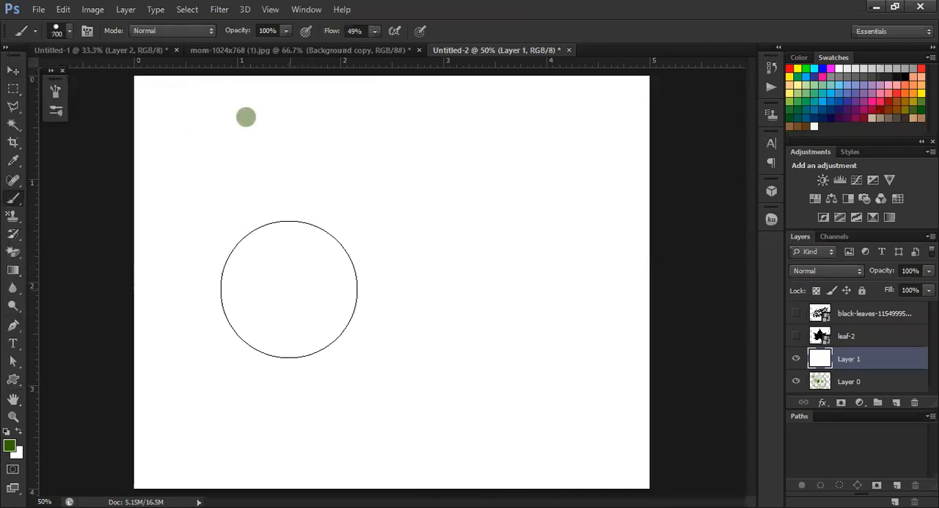
key(bracketright)
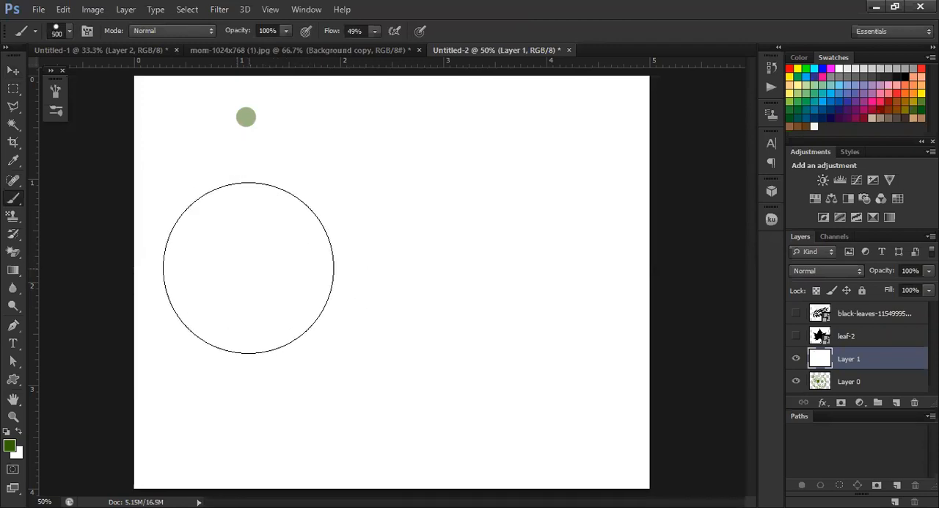
click(249, 268)
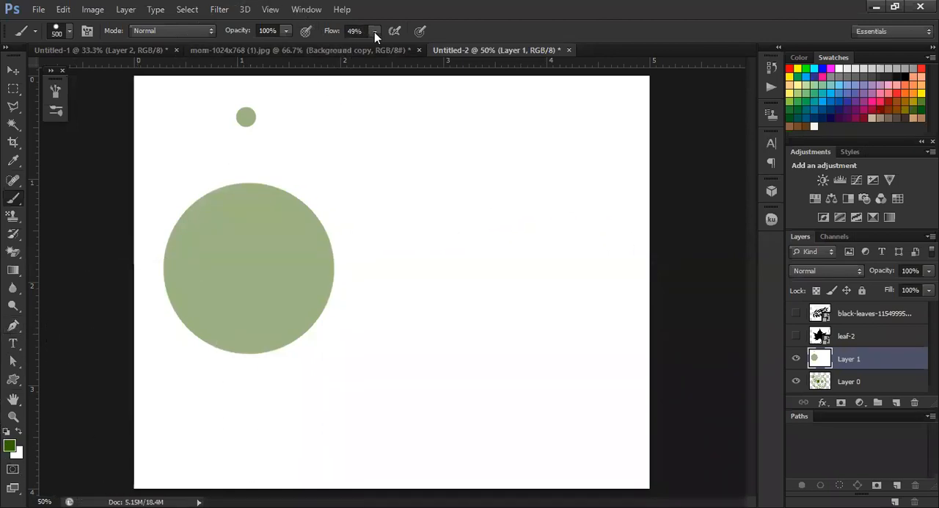
Raise the brush flow to 100% and stamp a dark green circle on a new layer beside the pale circle
drag(374, 32, 459, 47)
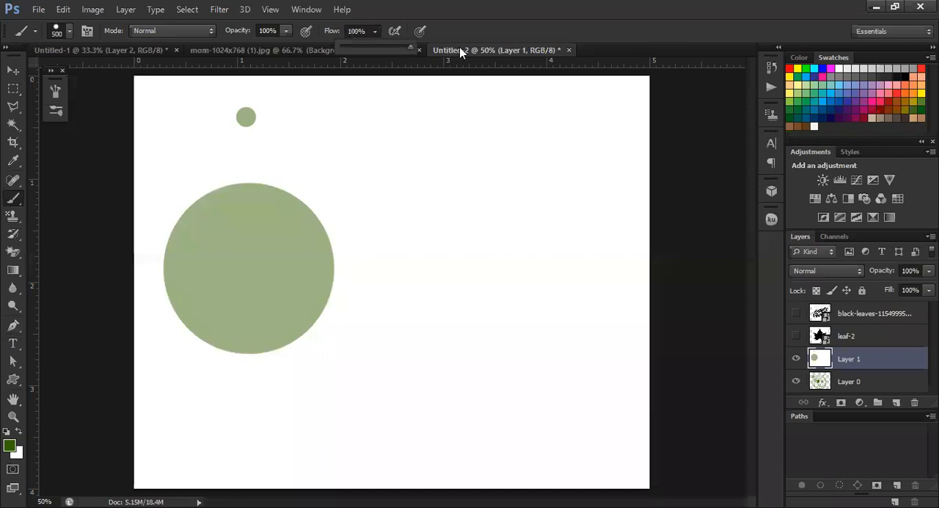
click(896, 486)
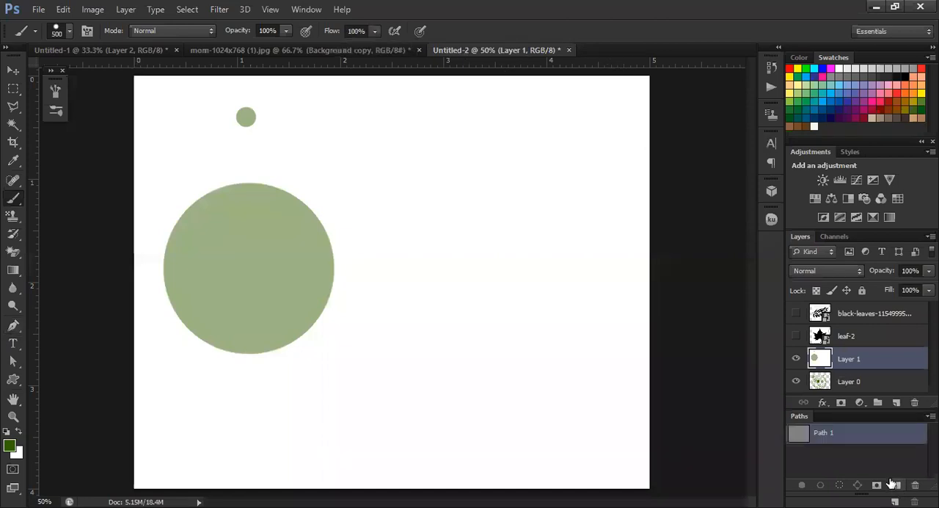
click(897, 486)
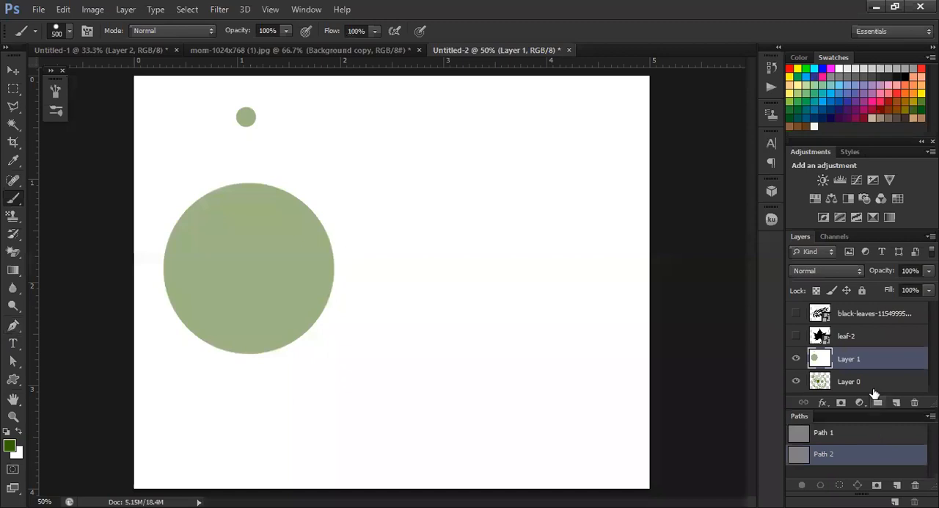
click(896, 402)
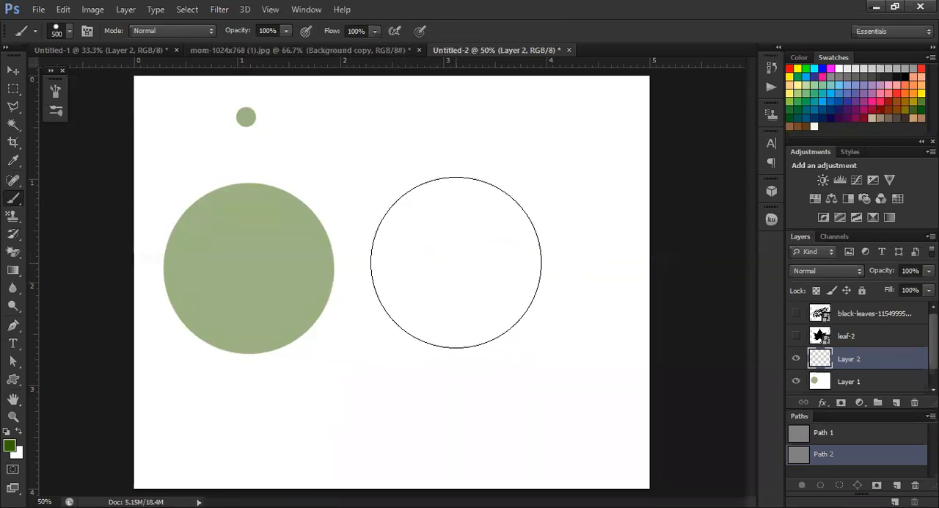
click(456, 260)
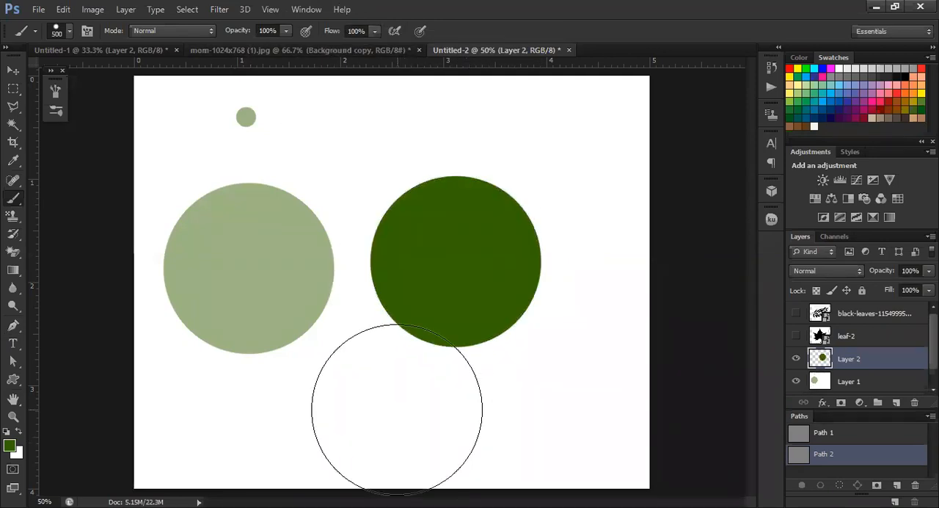
Cover the pale circles on Layer 1 by filling that layer with the white background color
click(13, 71)
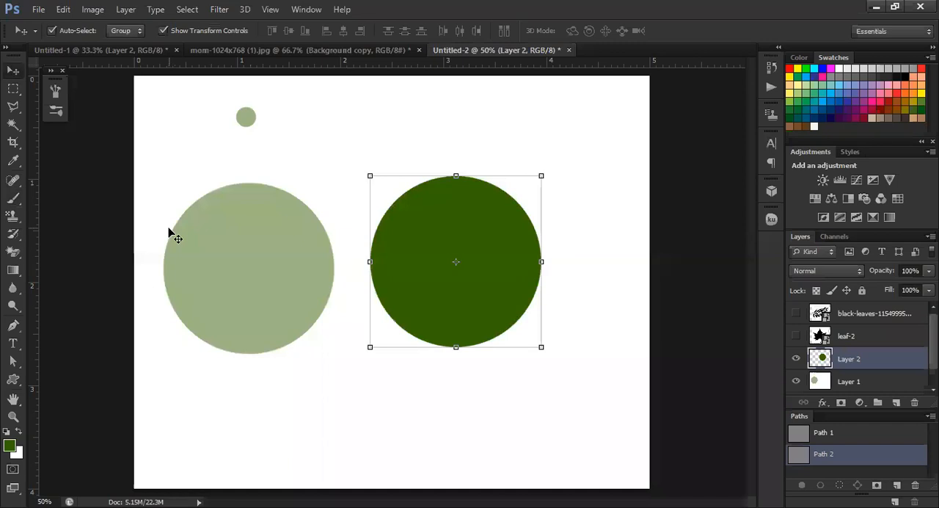
mouse_move(245, 280)
mouse_down()
mouse_move(293, 324)
mouse_move(280, 297)
mouse_move(238, 283)
mouse_up()
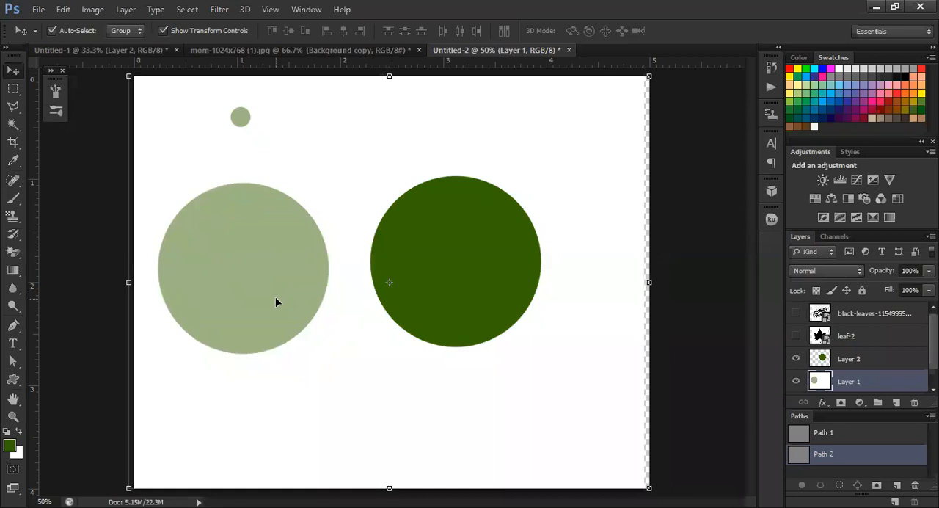
key(ctrl+BackSpace)
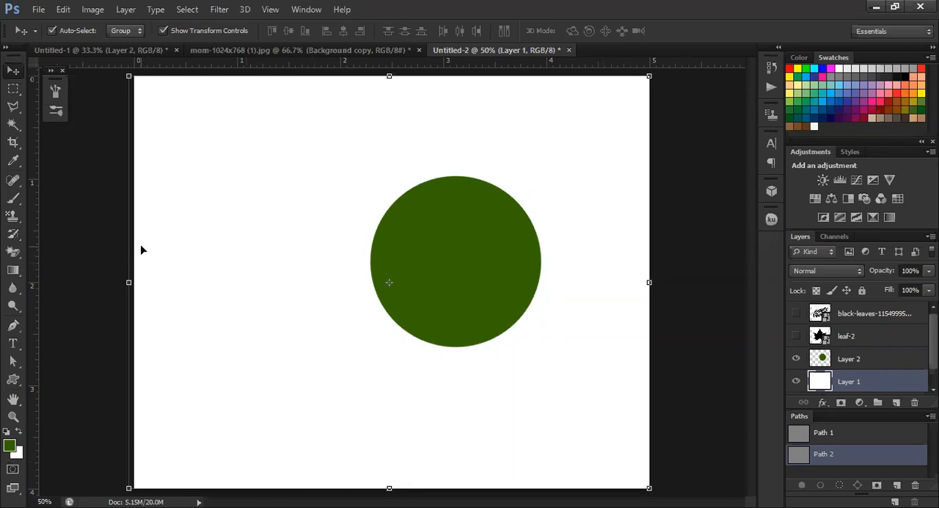
Add a layer above Layer 1 and stamp a second 500 px dark green circle beside the first with the Brush
click(12, 198)
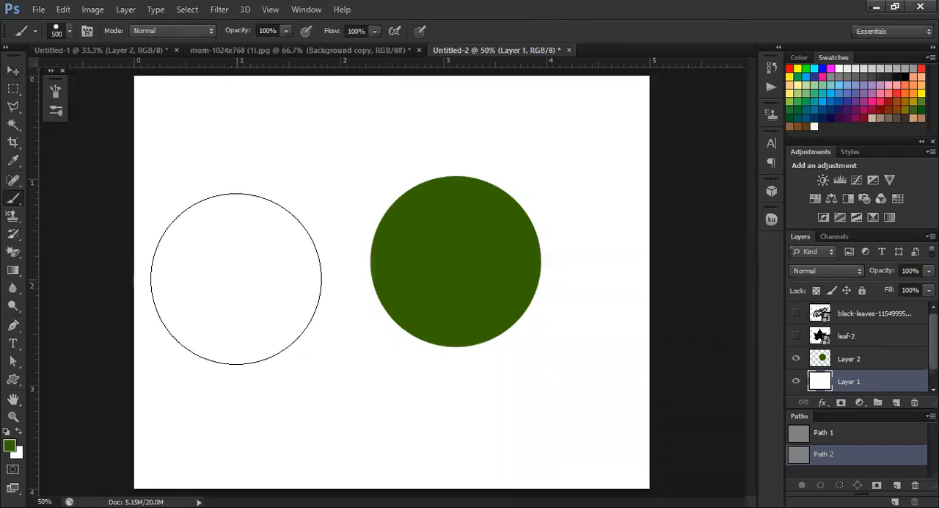
click(897, 402)
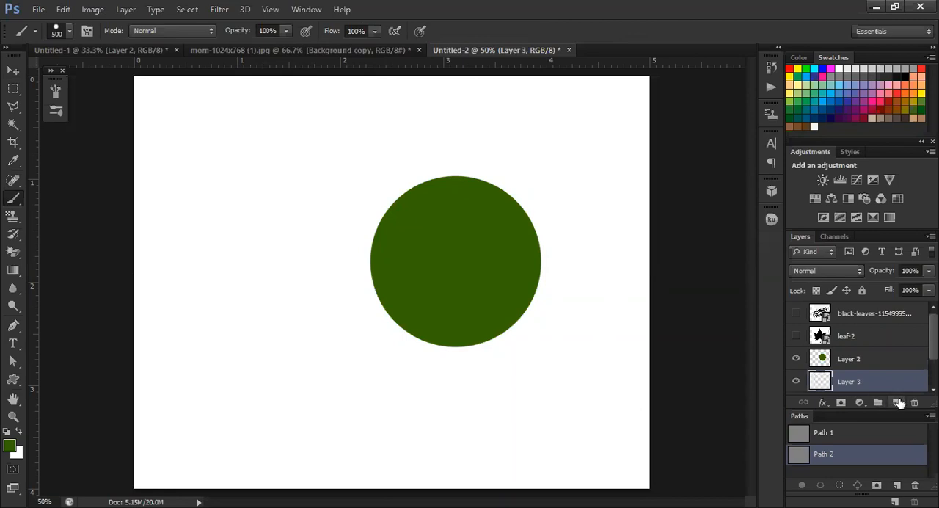
click(249, 265)
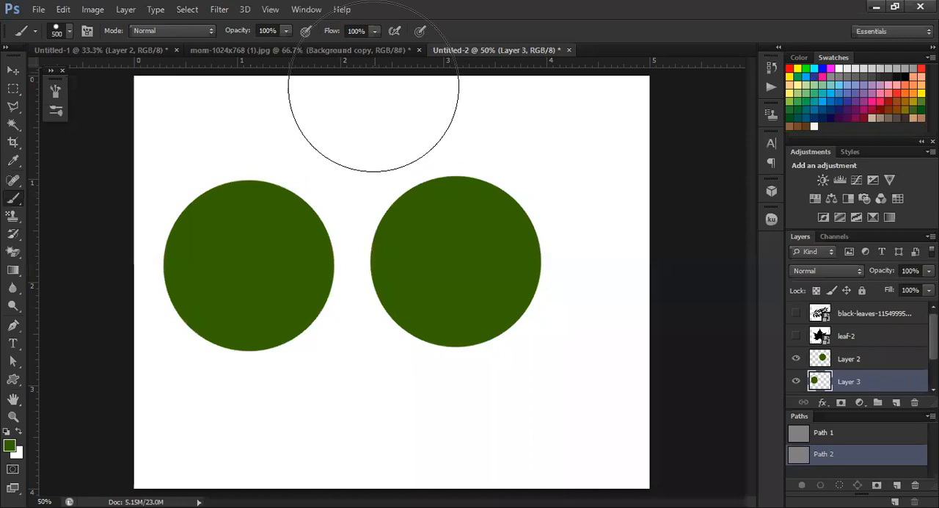
Reduce the brush flow to 28% and stamp a pale circle below the two dark green ones
click(374, 31)
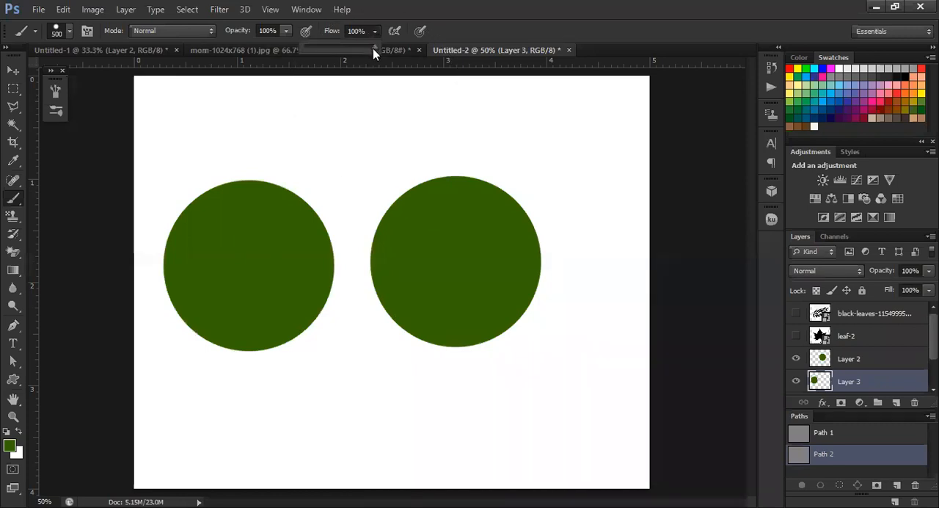
click(325, 59)
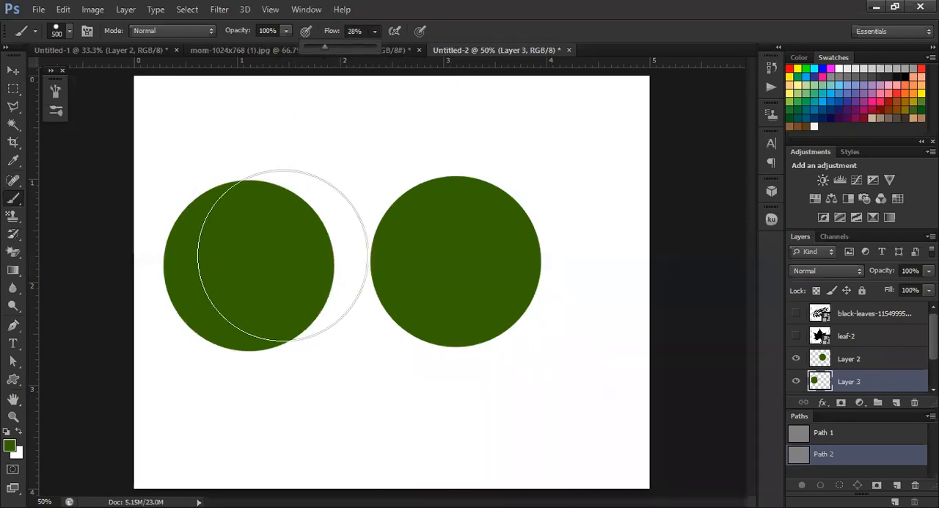
click(353, 414)
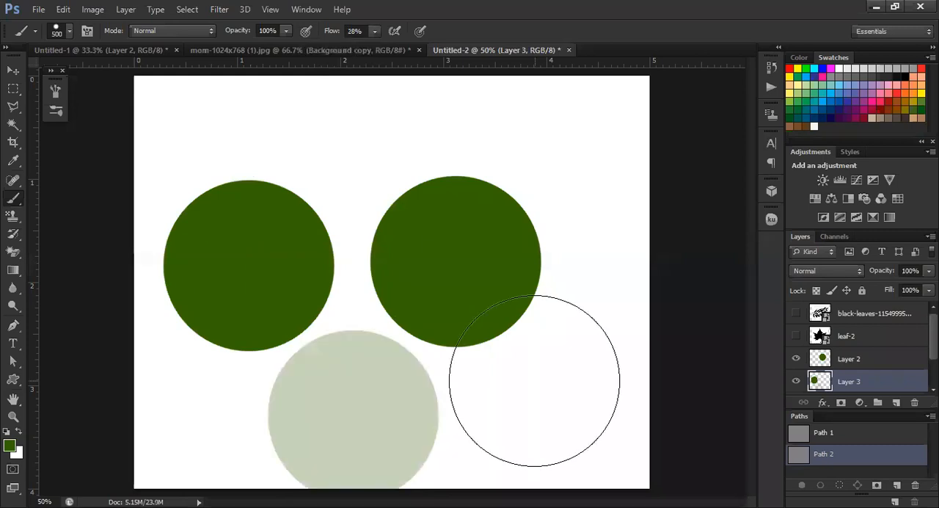
Fill Layer 1 with the RGB Red swatch color
scroll(869, 397, down, 2)
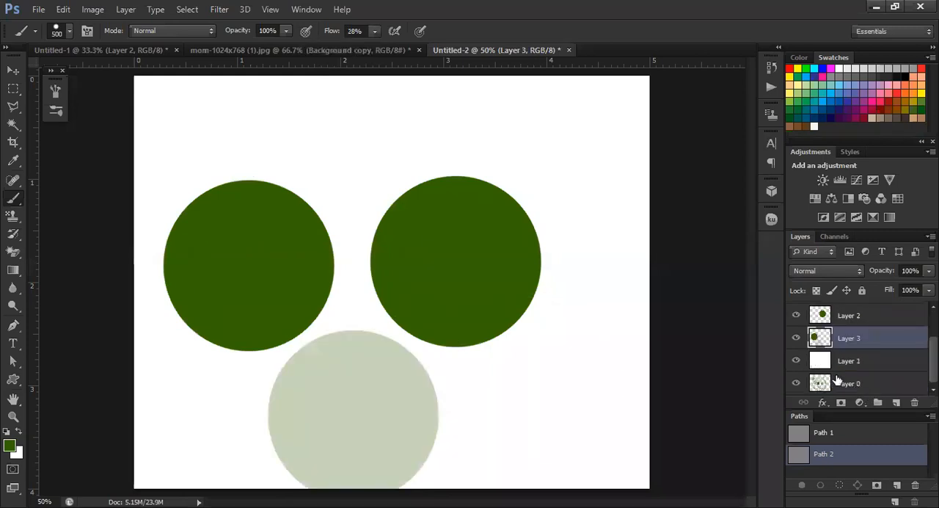
click(862, 360)
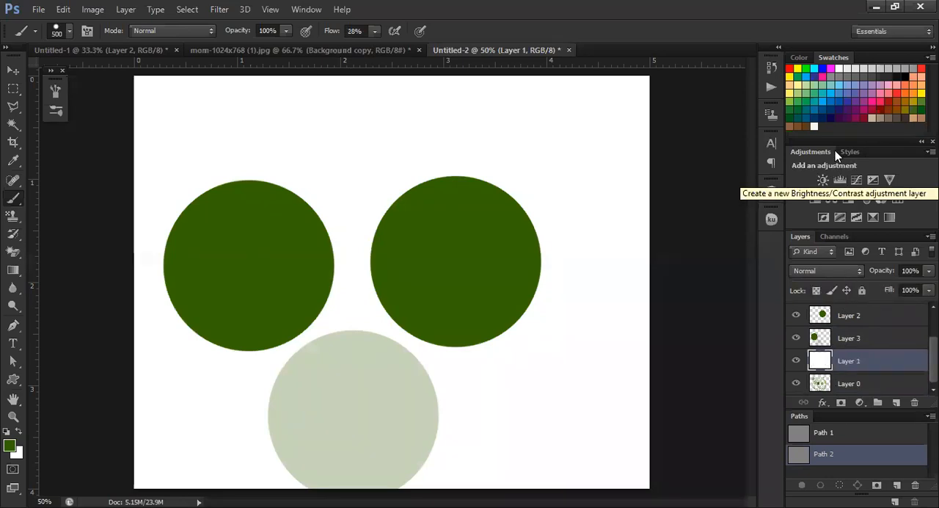
click(789, 69)
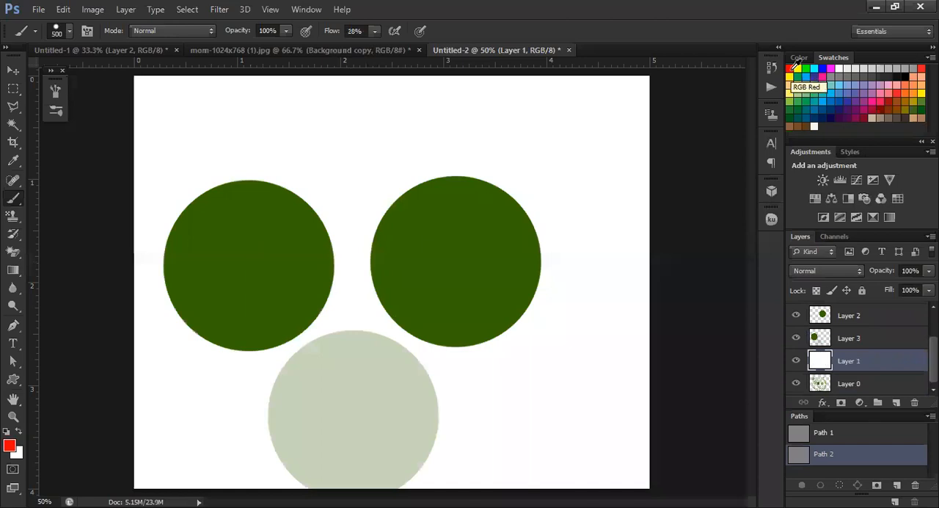
key(alt+BackSpace)
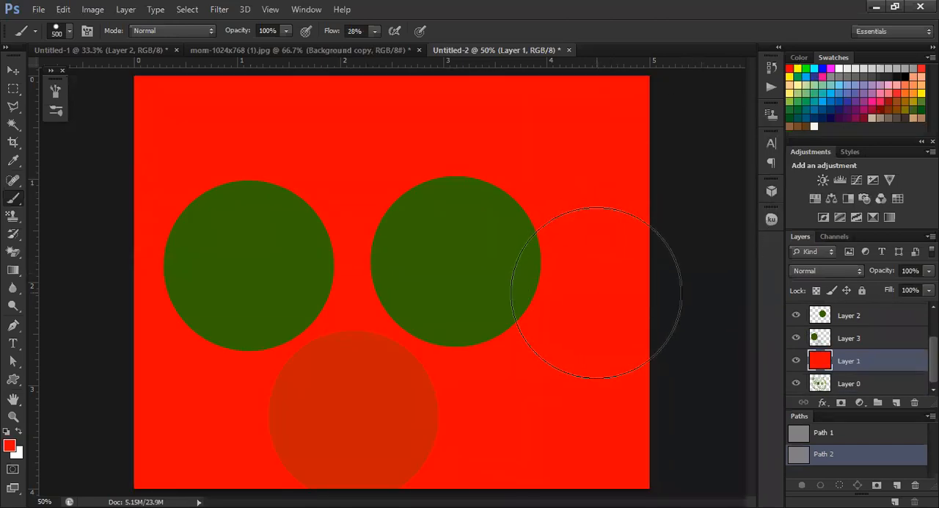
Switch to the Move tool, select Layer 3 and delete the empty Path 2
click(14, 69)
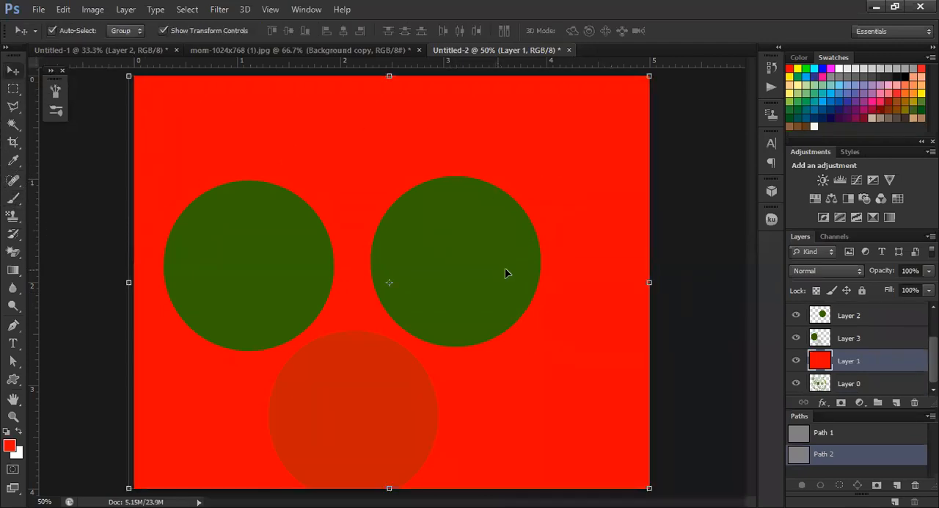
click(862, 340)
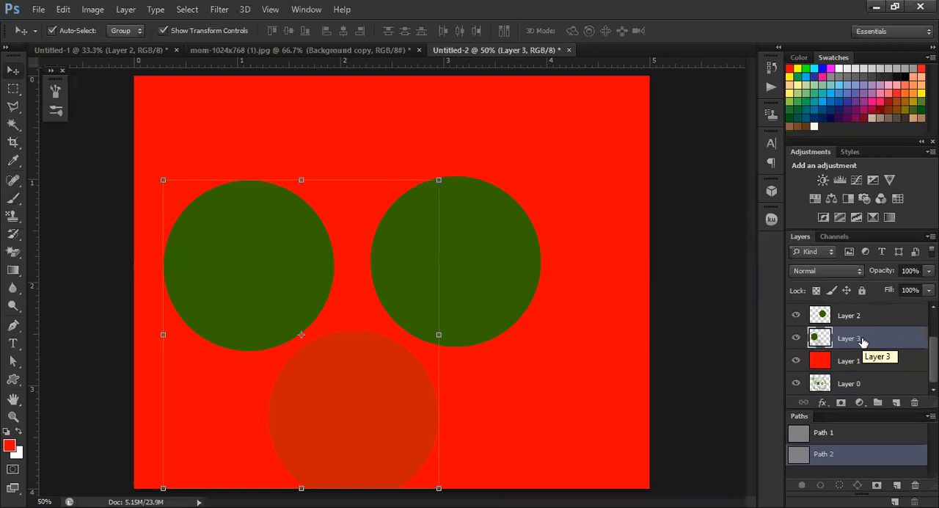
key(Delete)
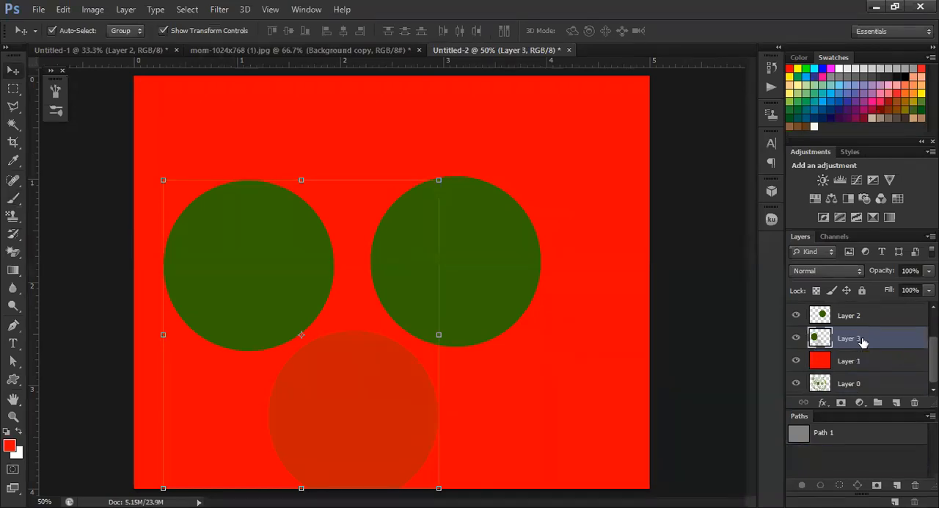
Lower the layer opacity of Layer 2 to make its circle translucent, and set Layer 3's opacity to 0%
click(858, 318)
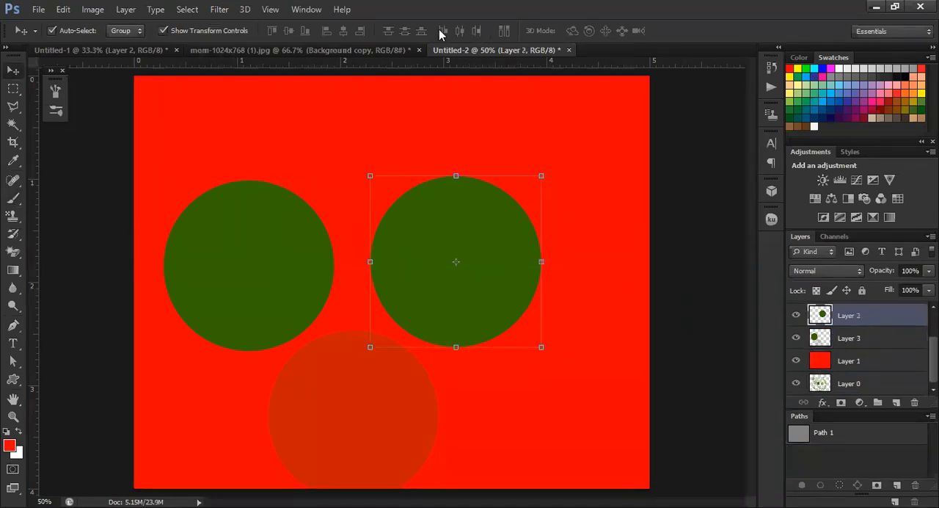
click(914, 269)
scroll(914, 270, down, 5)
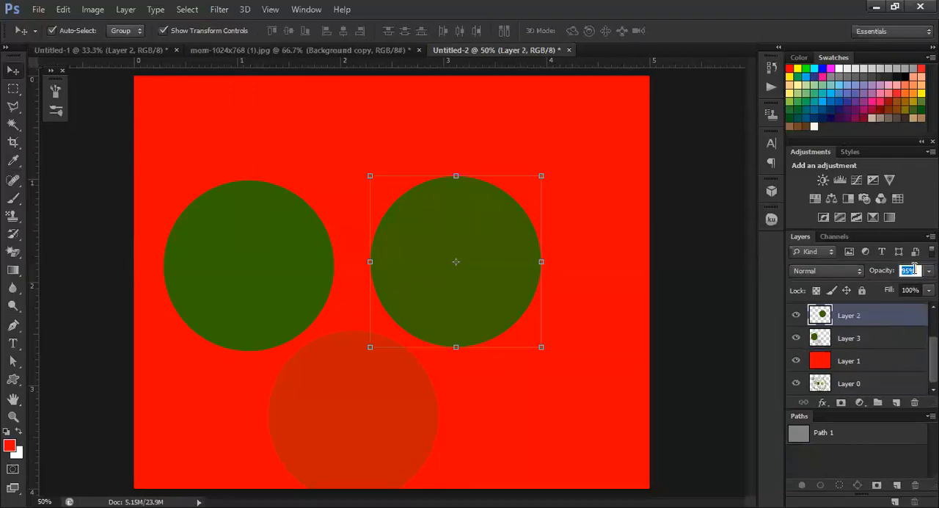
scroll(913, 269, down, 15)
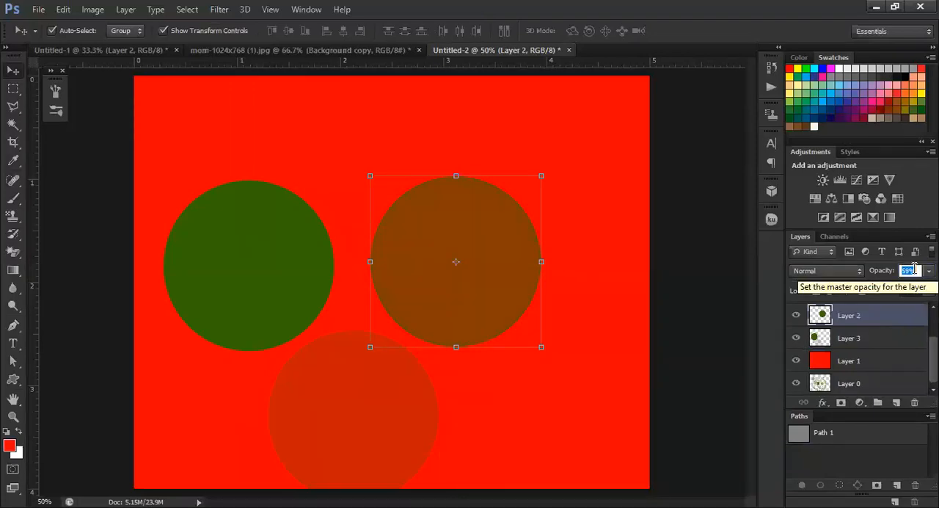
click(868, 340)
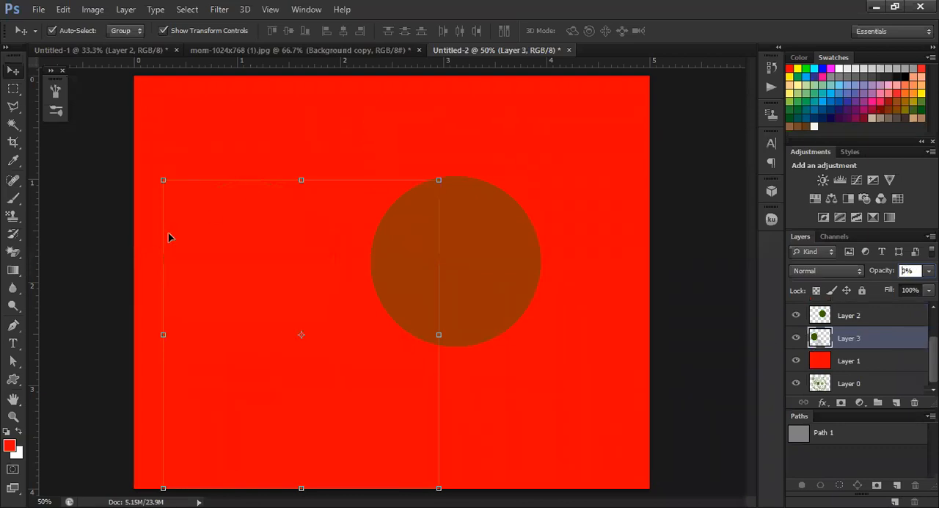
Return to the Brush tool, pick blue as the foreground color and set the brush flow to 54% for painting on Layer 3
click(13, 199)
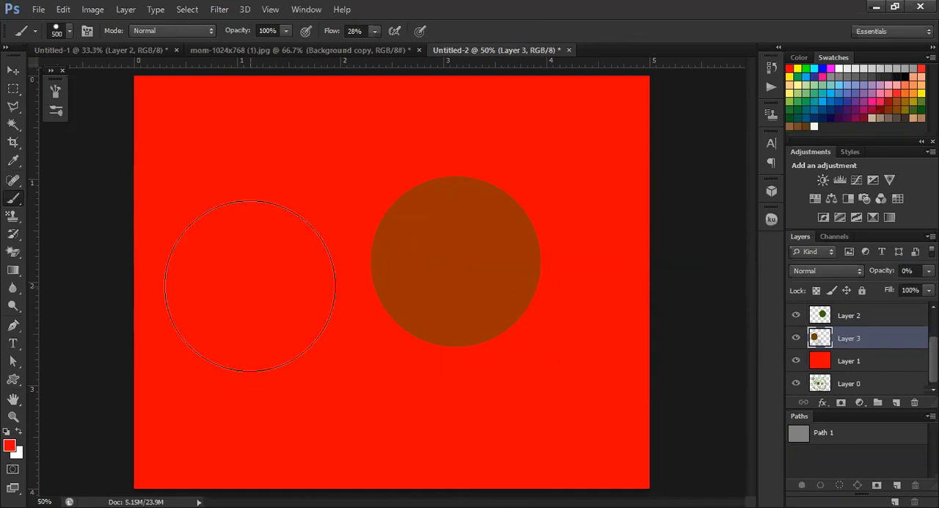
right_click(14, 205)
click(61, 199)
click(12, 446)
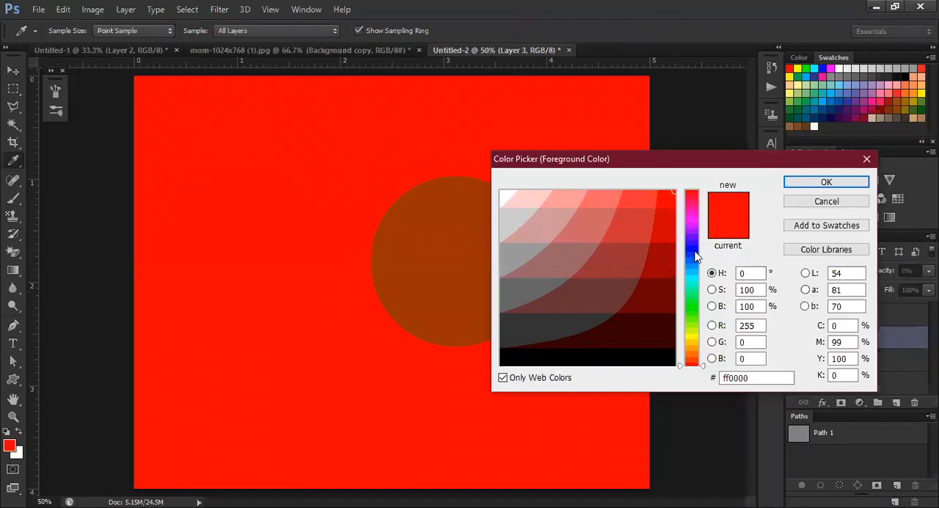
click(694, 247)
click(826, 182)
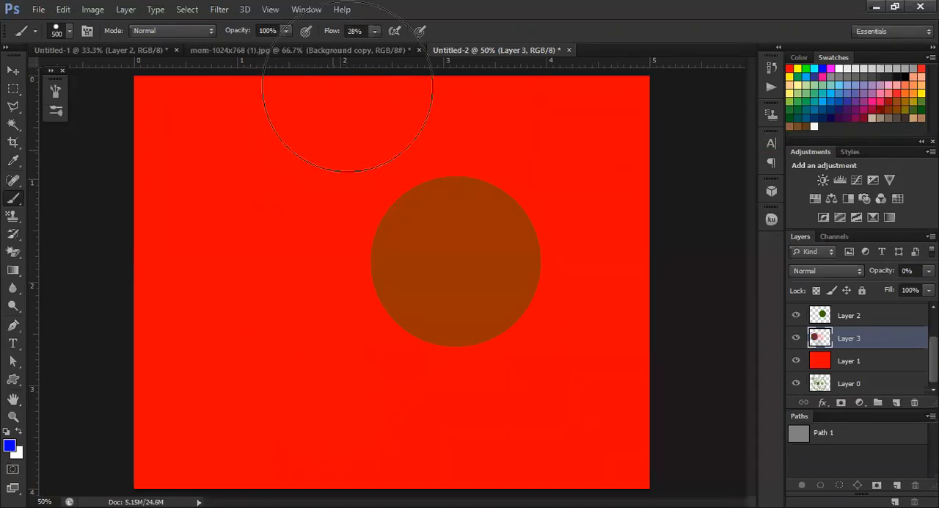
drag(372, 31, 393, 56)
Select the red Layer 1 and hide it
click(850, 360)
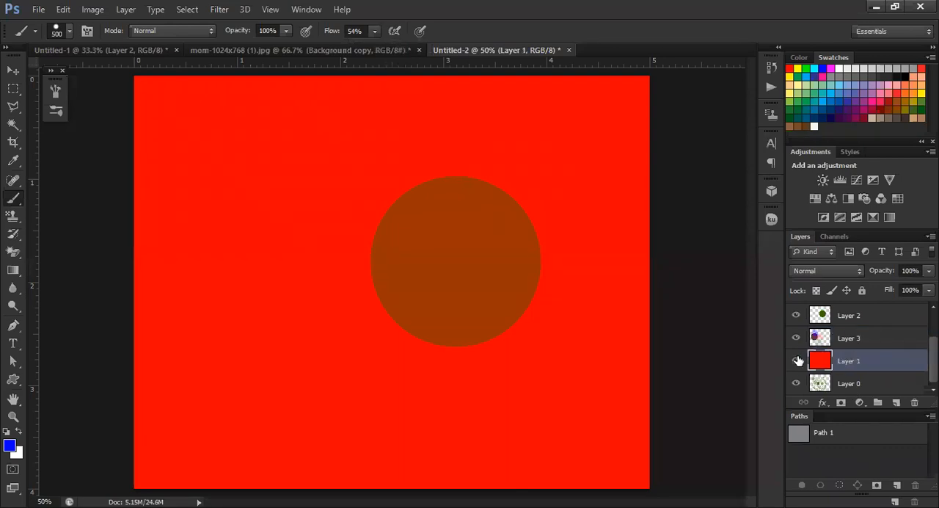
click(797, 361)
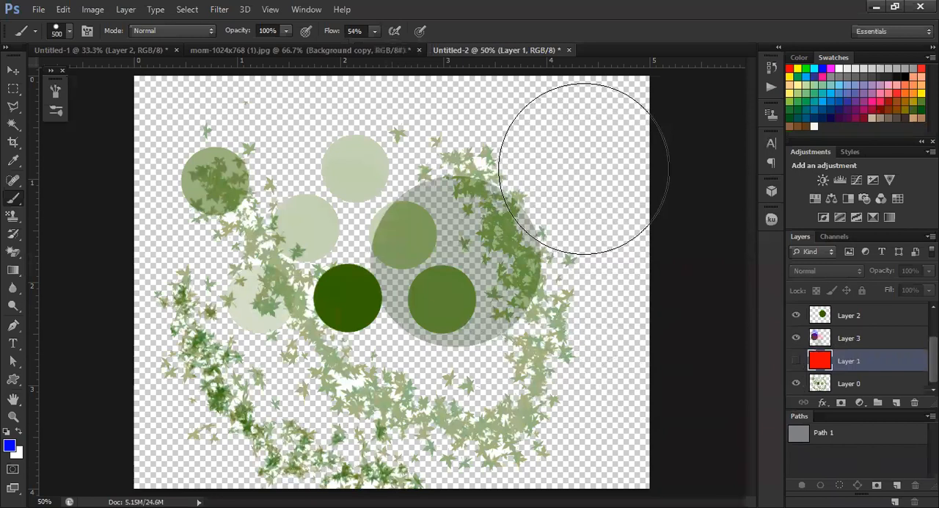
Select Layer 3, swap the foreground color to white and paint broad brush strokes over most of the canvas
key(alt+bracketright)
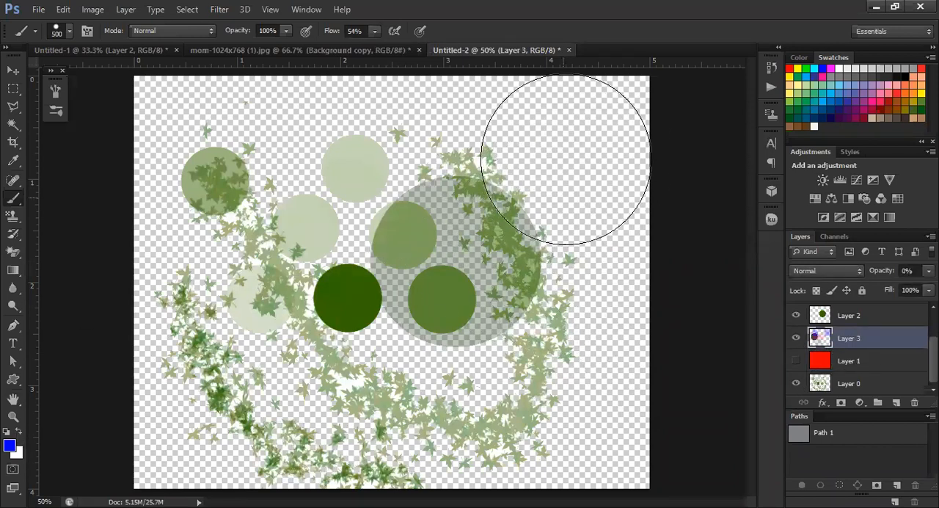
key(x)
drag(202, 155, 181, 139)
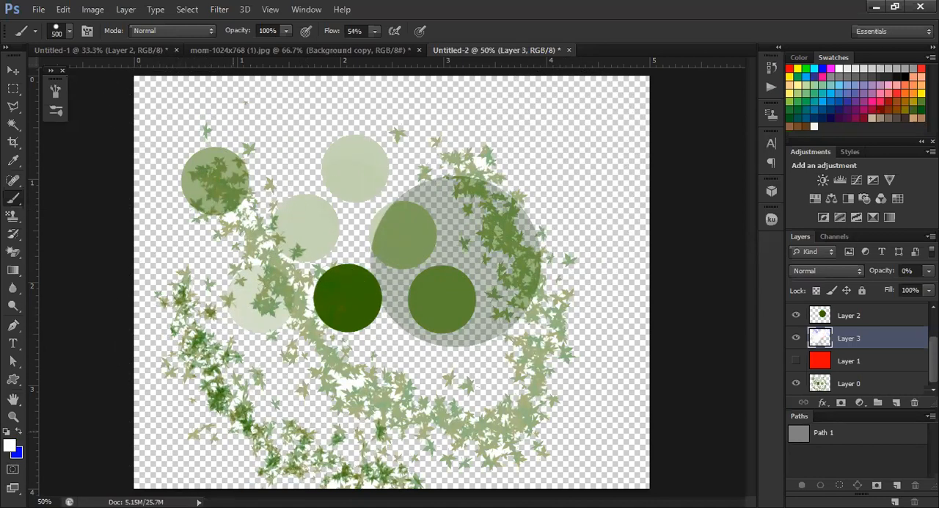
drag(572, 341, 572, 341)
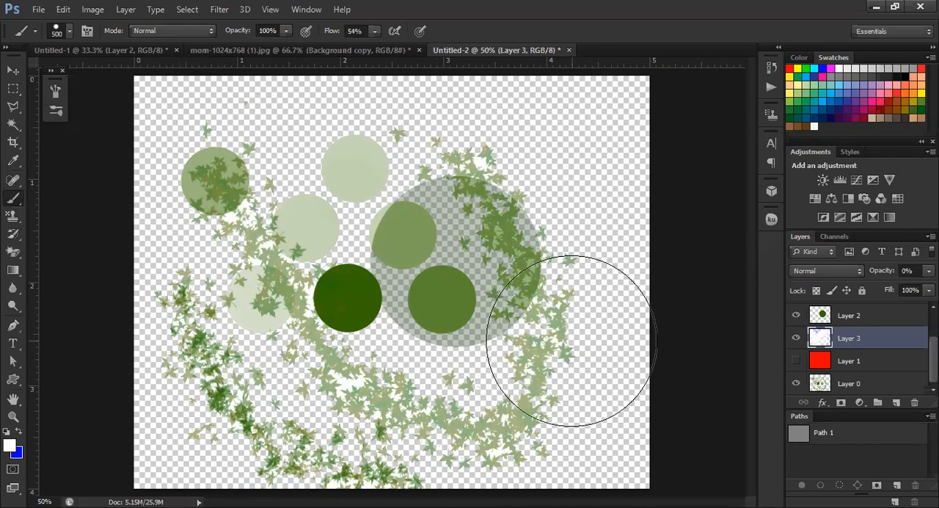
Raise Layer 3's opacity to 96% to reveal the strokes painted on it
click(928, 271)
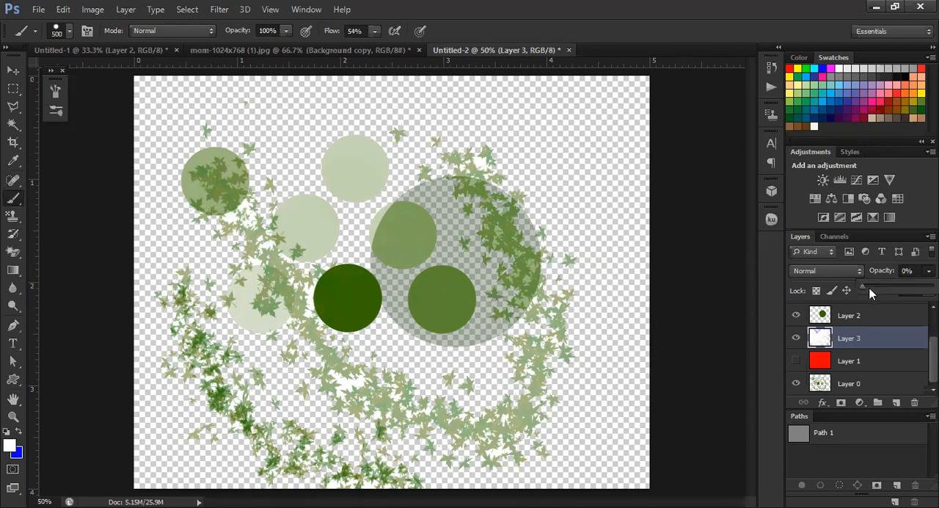
drag(865, 288, 937, 289)
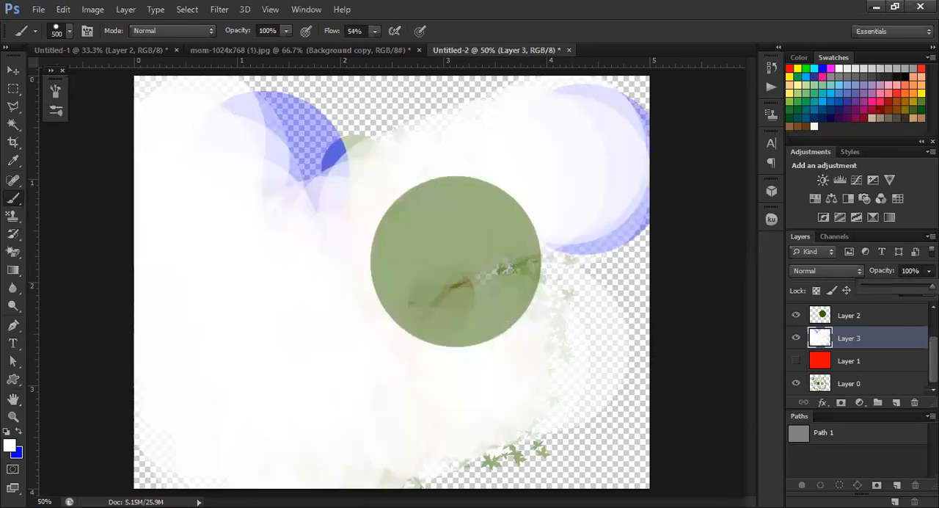
scroll(15, 417, down, 4)
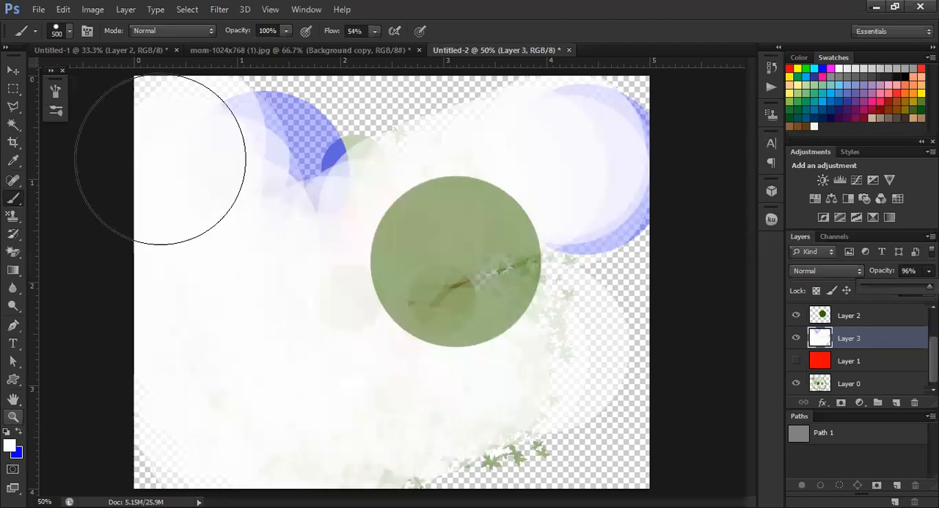
Switch to the Eraser tool and erase all the white and blue paint on Layer 3
click(16, 255)
click(64, 253)
mouse_move(151, 109)
mouse_down()
mouse_move(184, 96)
mouse_move(398, 105)
mouse_move(370, 145)
mouse_move(562, 172)
mouse_move(51, 253)
mouse_move(311, 199)
mouse_move(230, 145)
mouse_up()
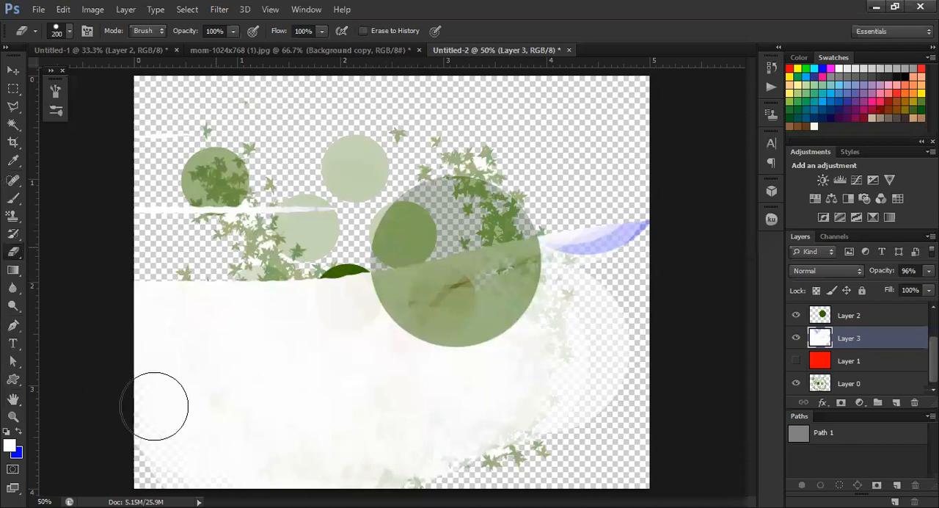
drag(154, 406, 339, 140)
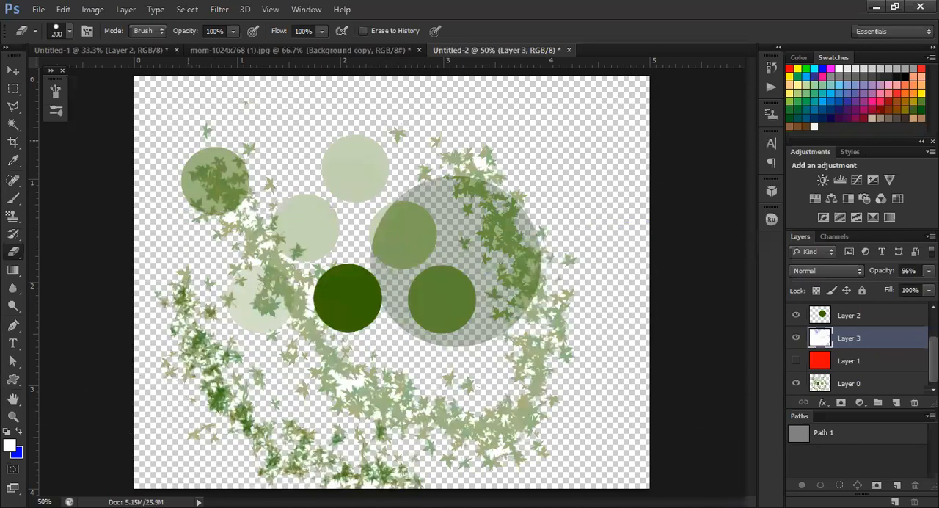
Review the eraser's brush presets and the available brush libraries, and set the eraser flow to 52%
click(71, 31)
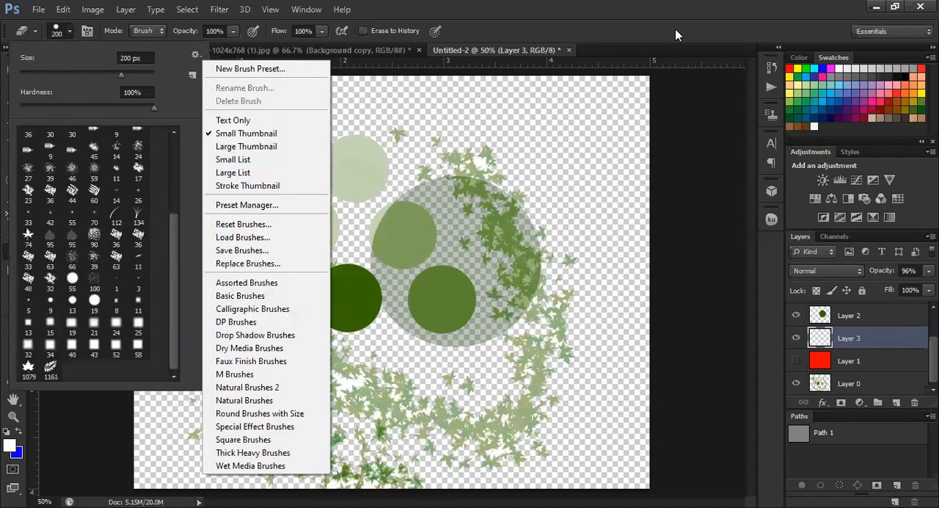
click(644, 41)
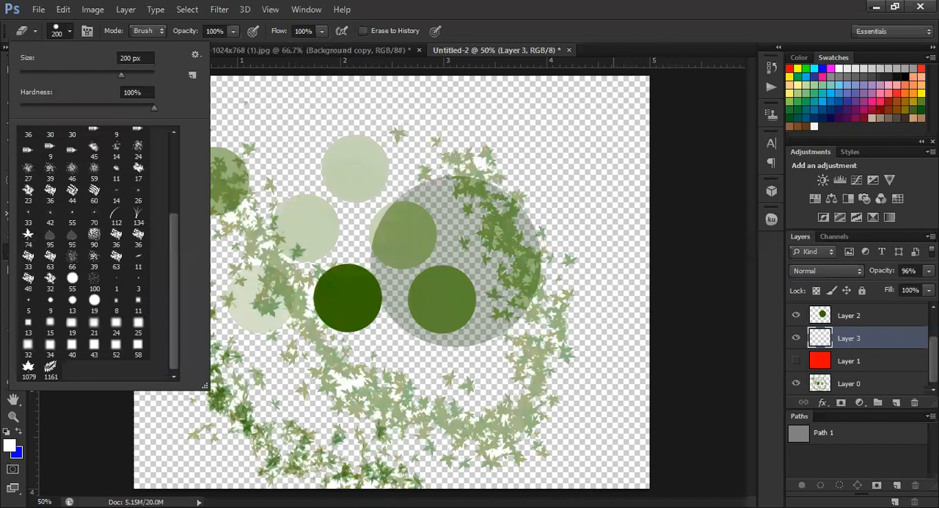
drag(321, 32, 289, 48)
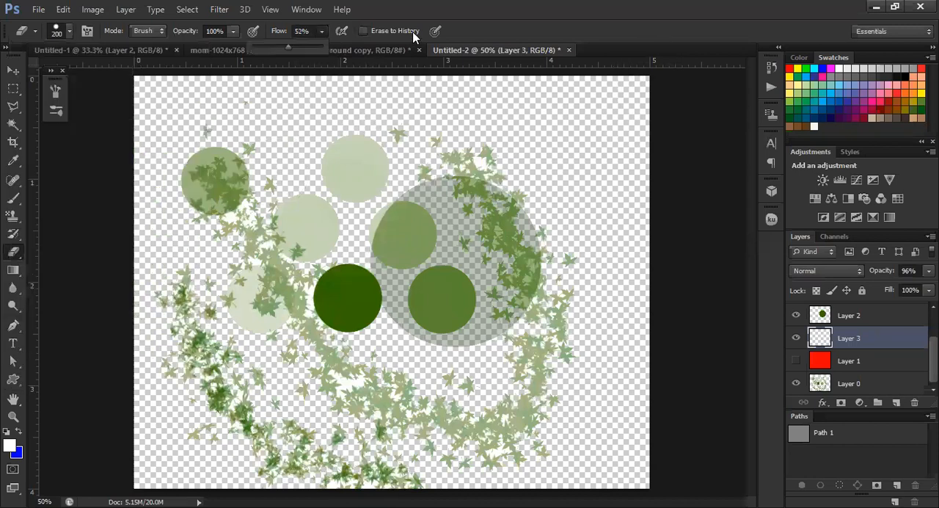
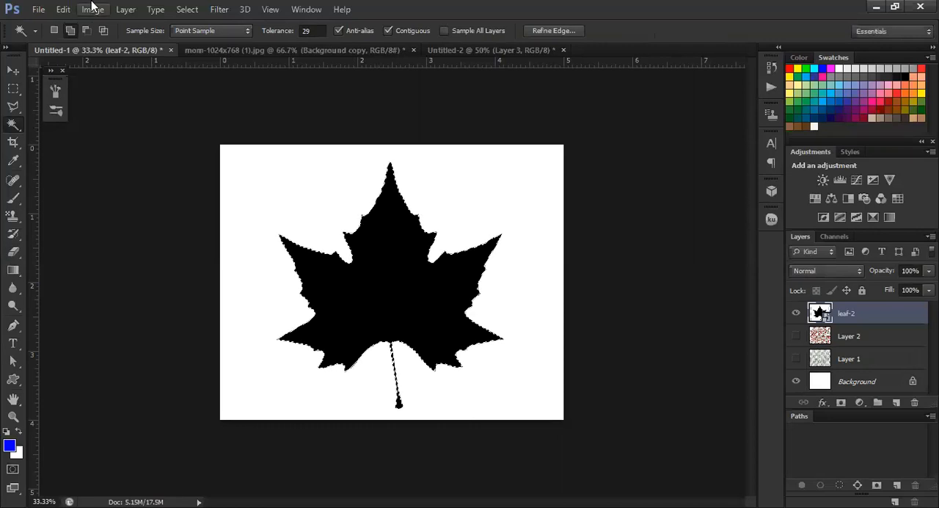
Define the selected maple leaf as a brush preset named Sampled Brush 1 and locate it among the Brush tool's presets
click(63, 8)
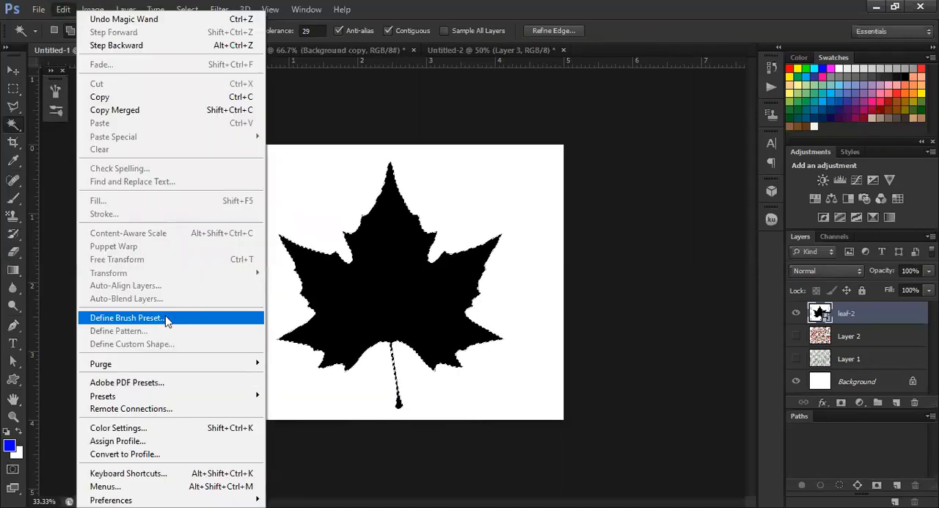
click(167, 320)
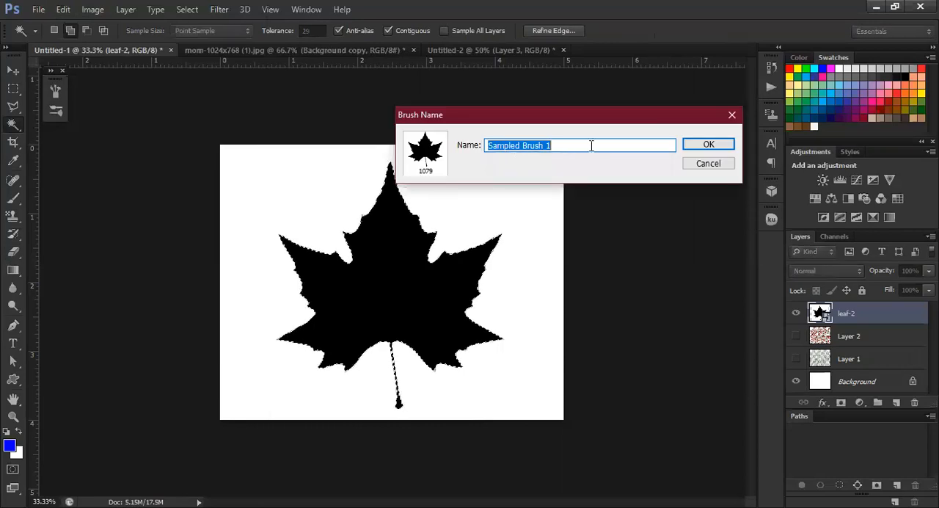
click(704, 145)
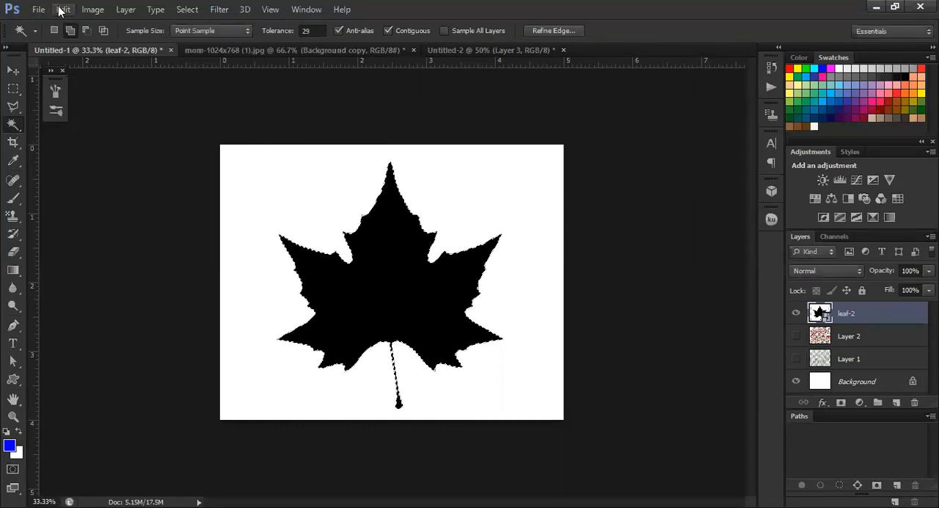
click(13, 197)
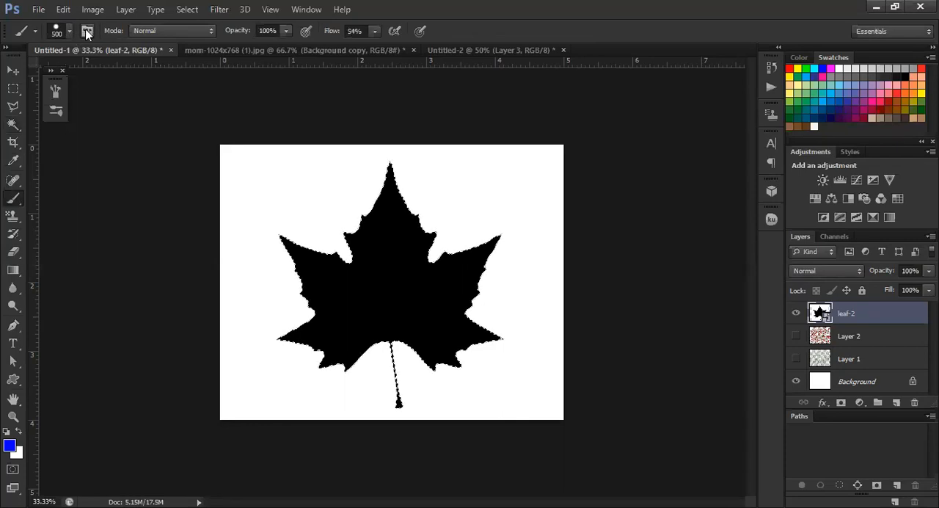
click(69, 30)
scroll(103, 338, down, 3)
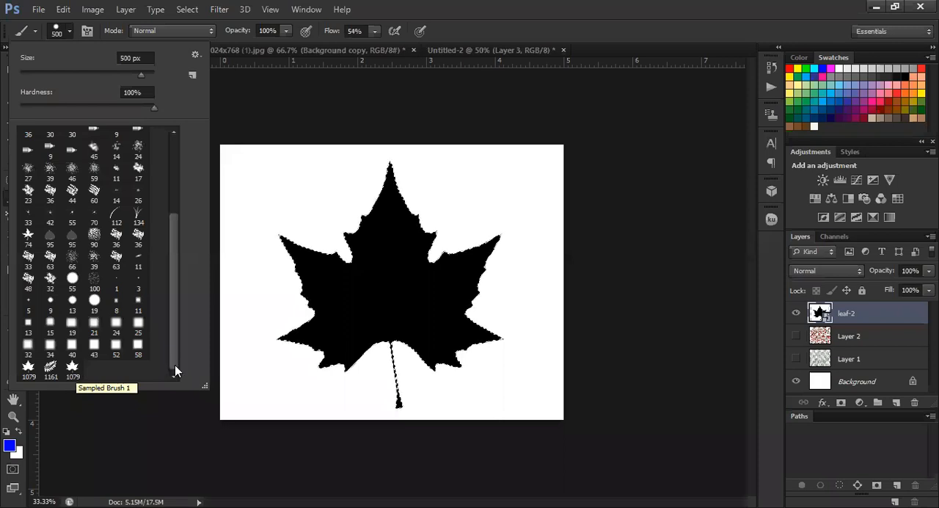
click(196, 54)
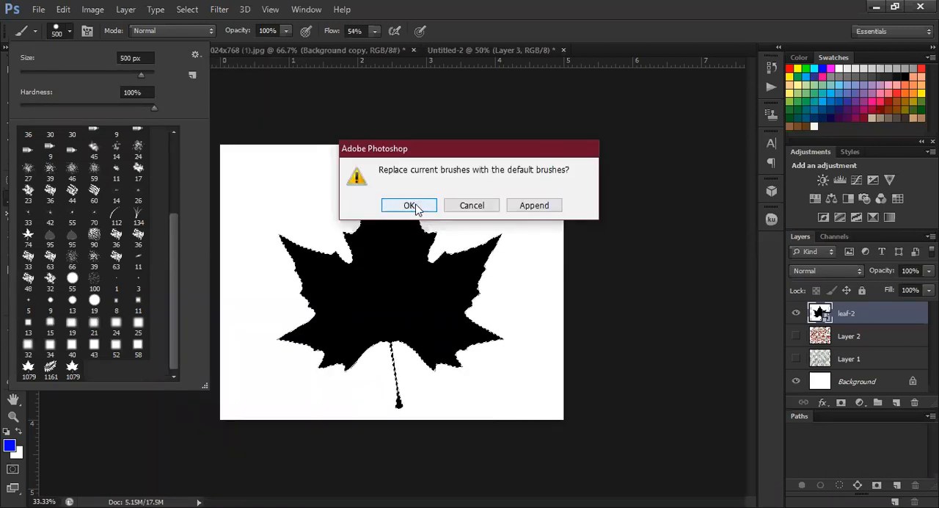
click(411, 206)
click(407, 205)
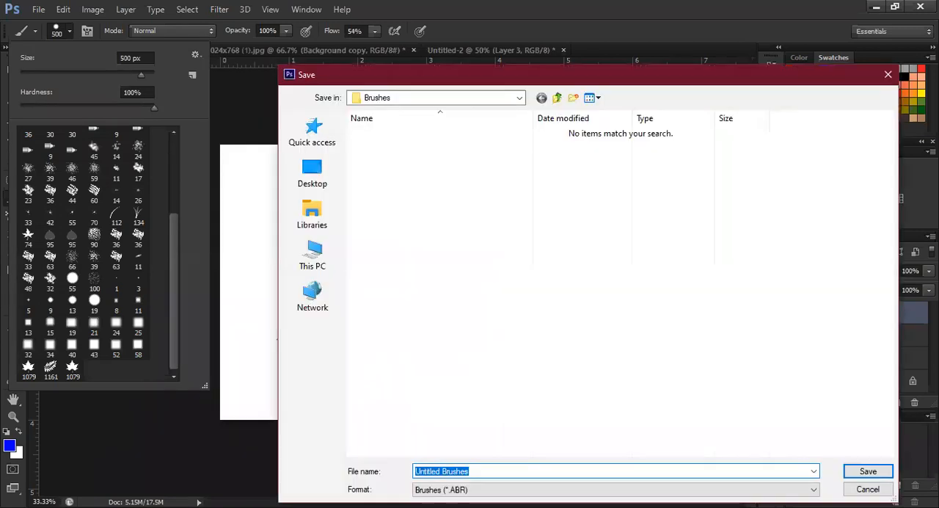
key(Escape)
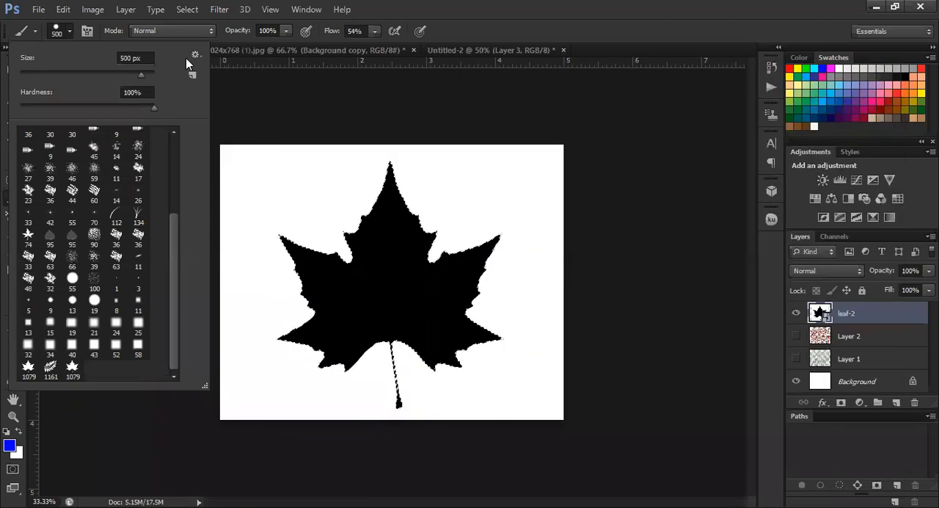
Reset the brush presets to the default set without saving the current brushes
click(196, 55)
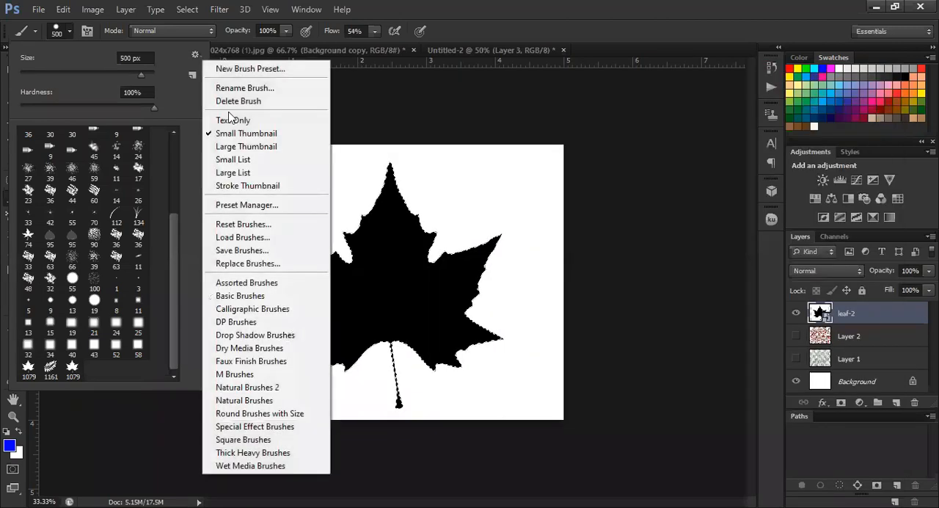
click(250, 225)
click(408, 207)
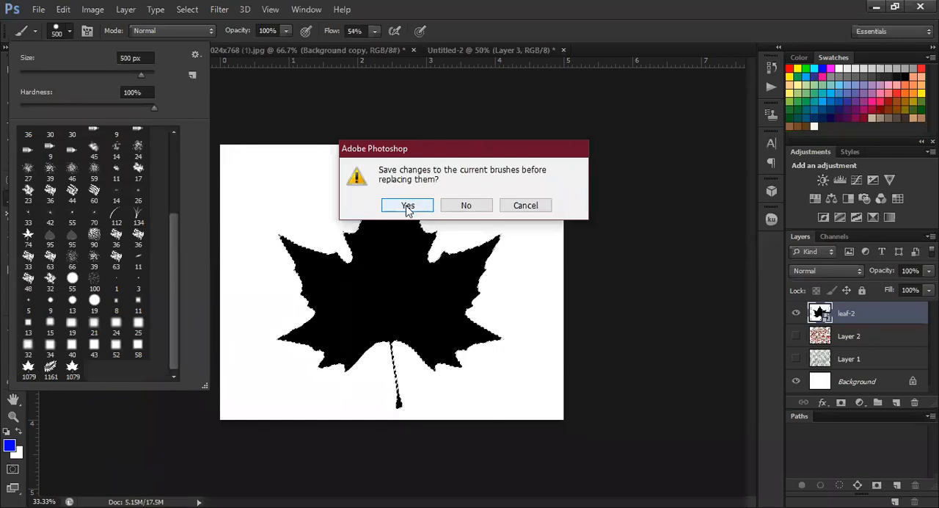
click(478, 204)
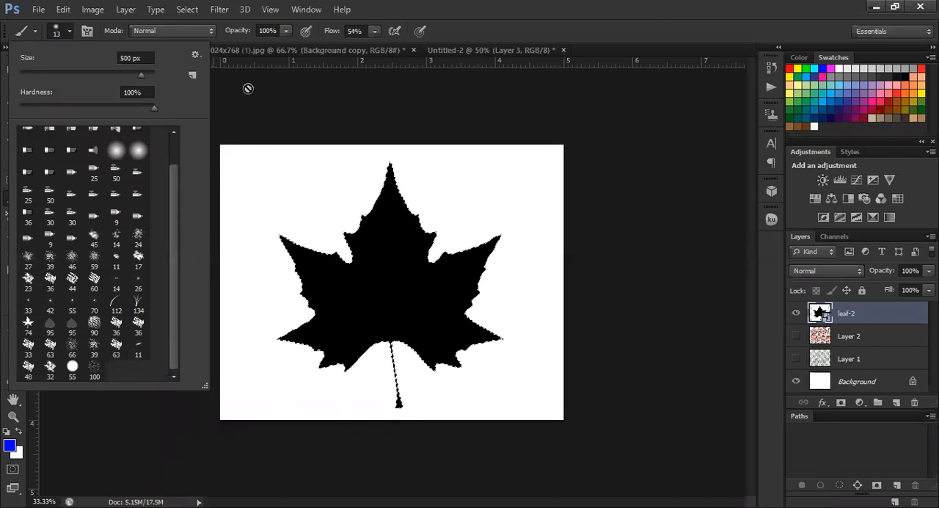
click(542, 224)
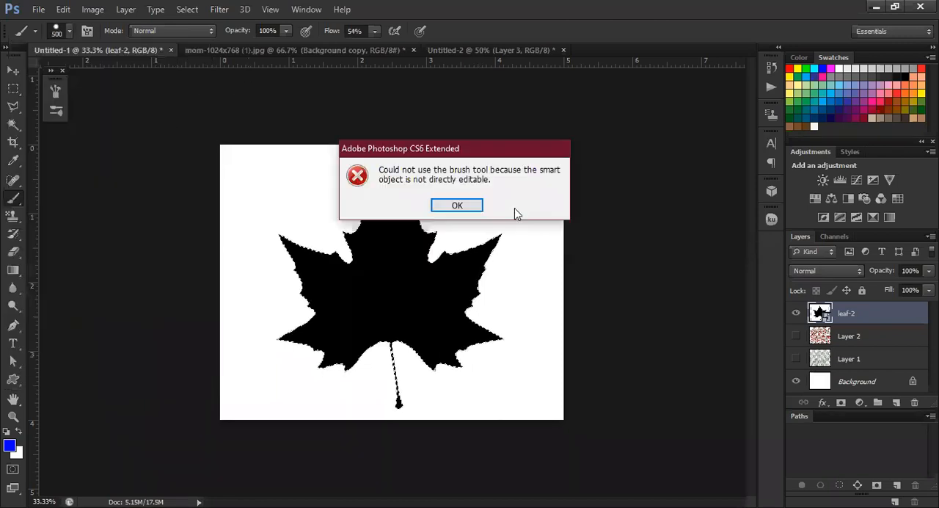
click(456, 206)
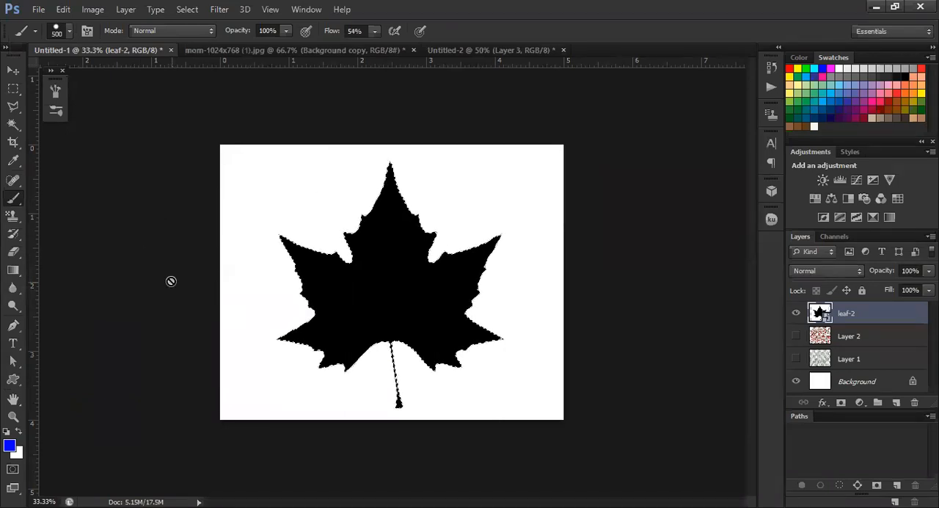
Switch to the Pencil tool and clear the selection around the maple leaf
click(18, 218)
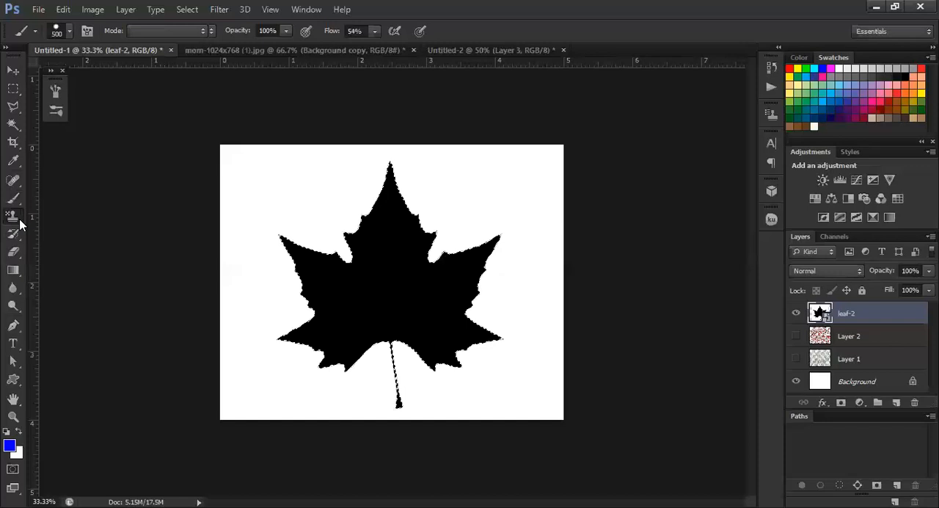
click(20, 224)
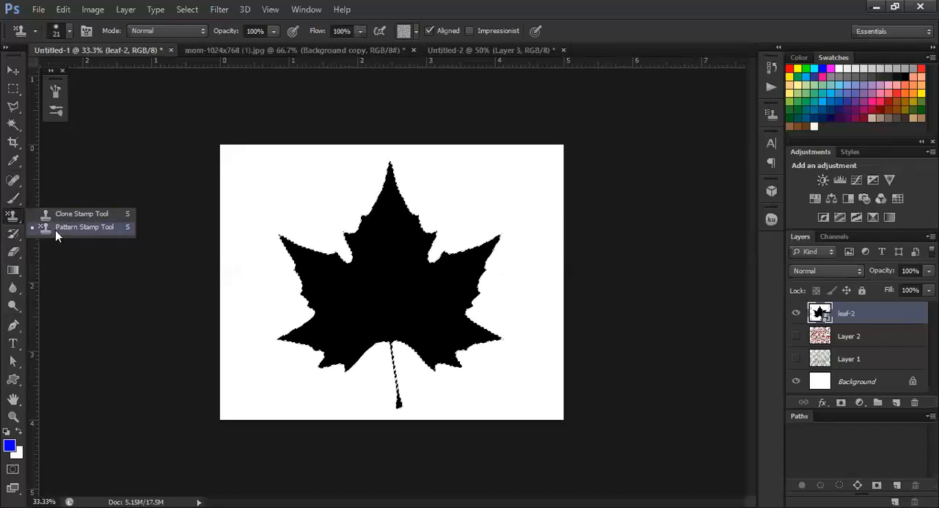
click(17, 204)
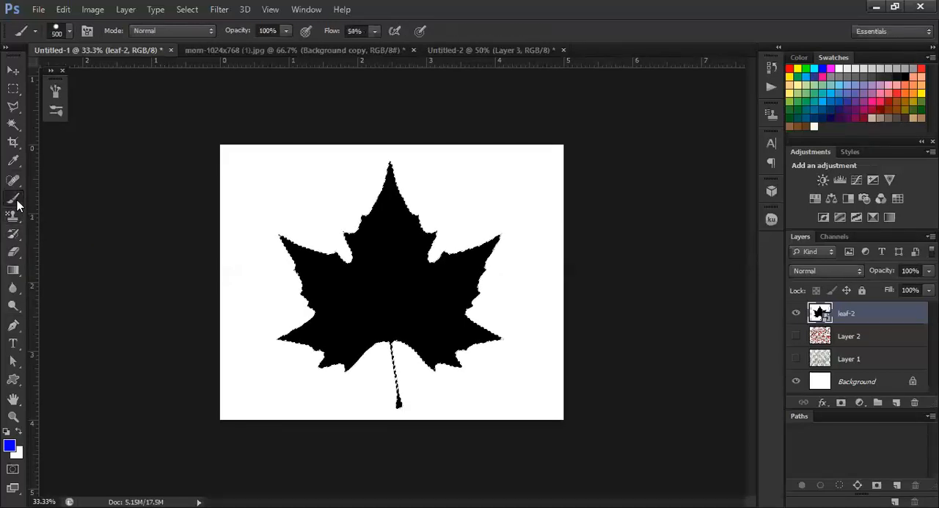
click(17, 201)
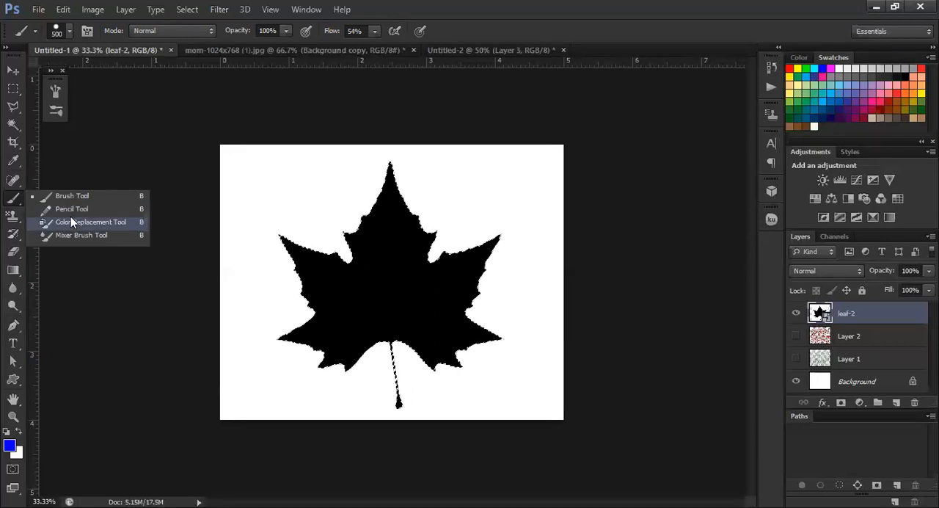
click(72, 209)
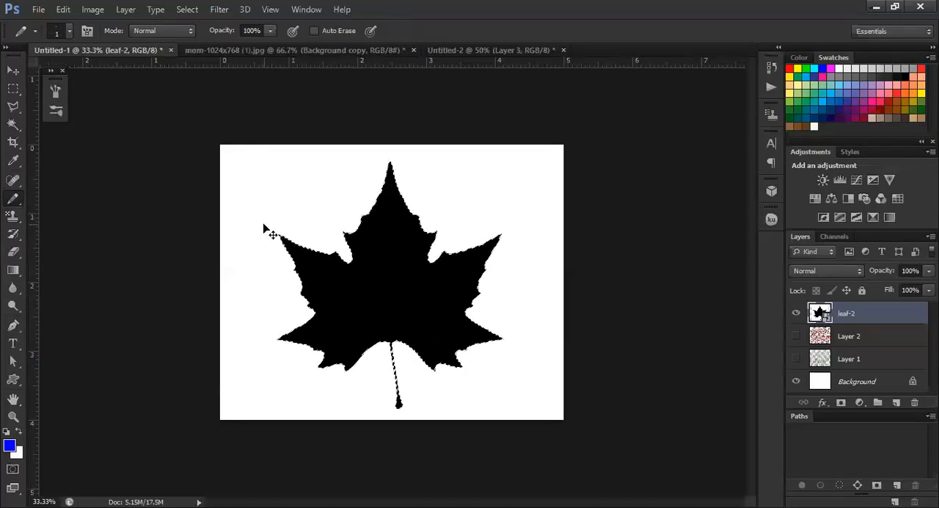
key(ctrl+d)
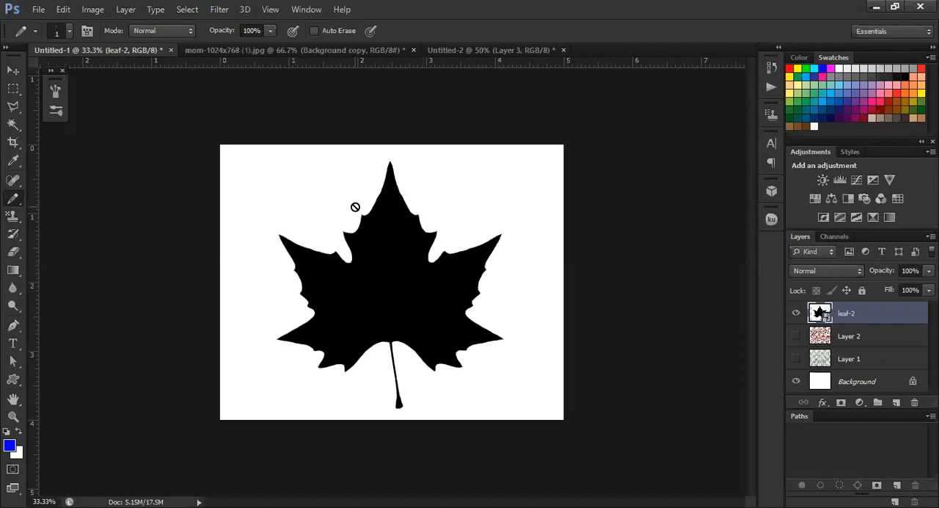
Rasterize the leaf-2 smart object and delete its layer from the document
click(250, 204)
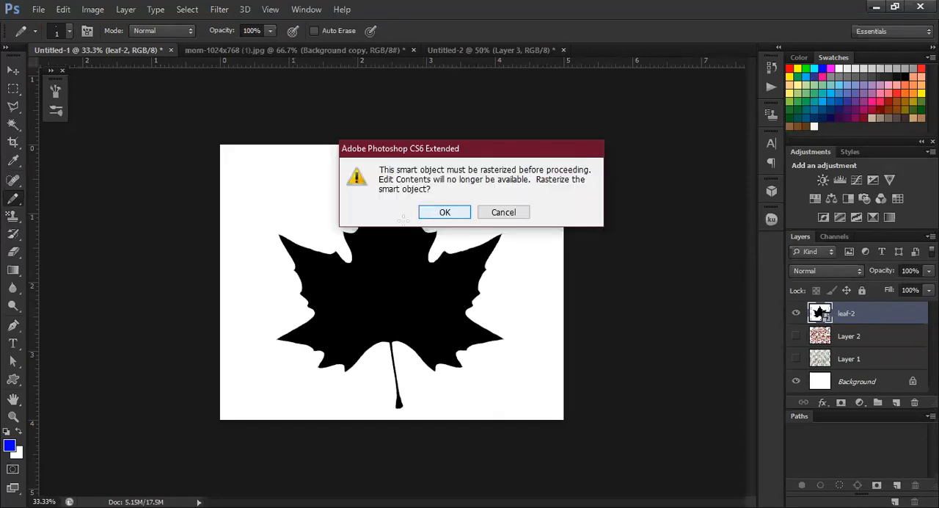
click(440, 212)
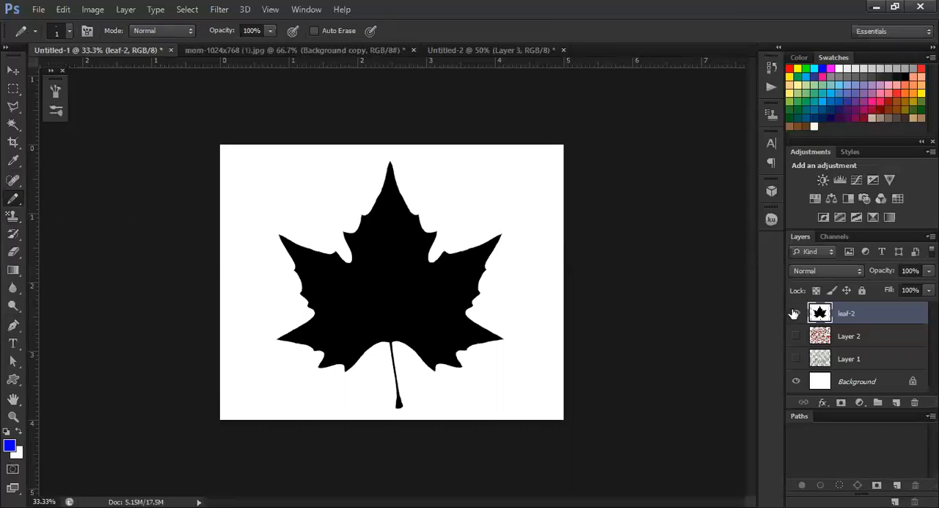
click(12, 70)
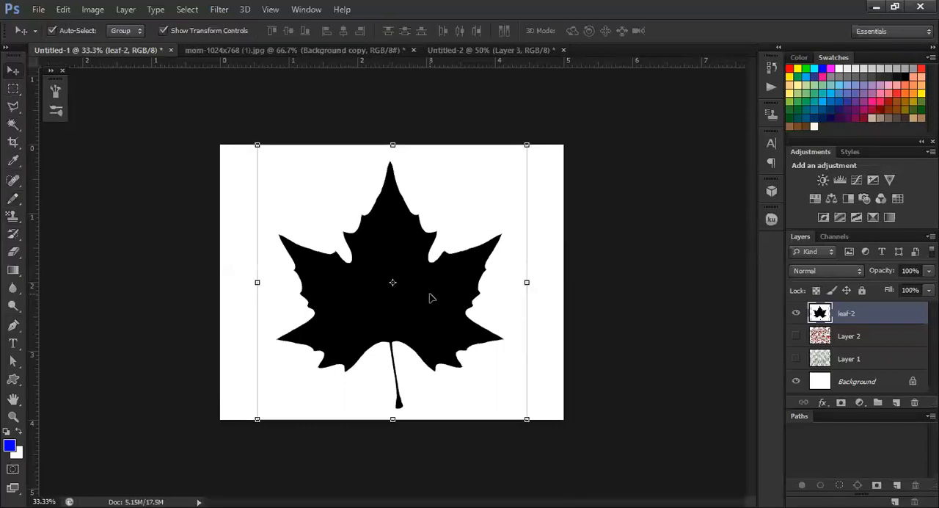
key(Delete)
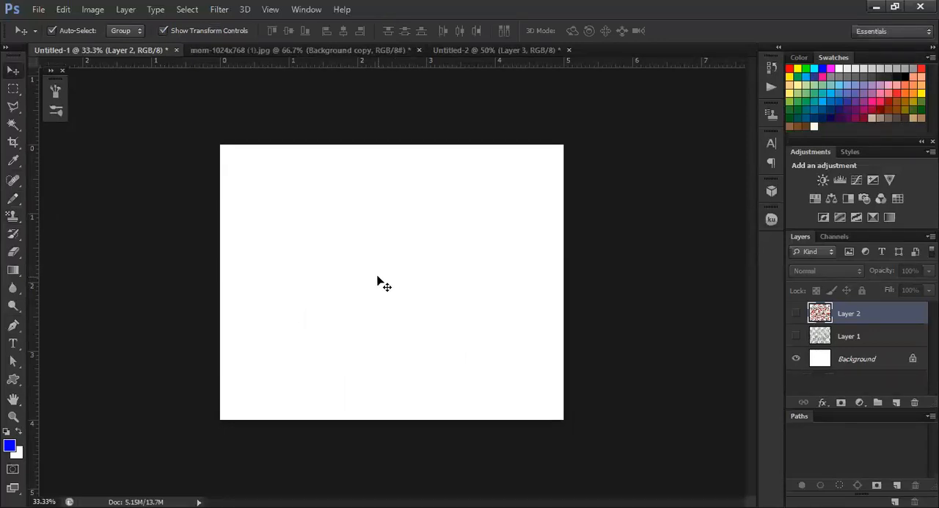
Draw several freehand looping and zigzag blue lines on the Background layer with the Pencil tool at size 1
click(14, 200)
drag(14, 211, 57, 208)
click(260, 234)
click(463, 205)
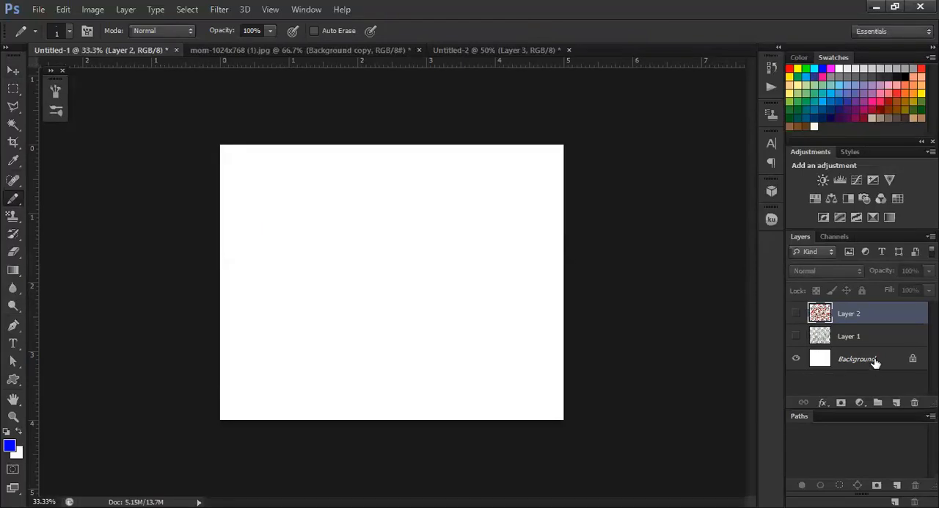
click(874, 360)
mouse_move(269, 211)
mouse_down()
mouse_move(349, 217)
mouse_move(403, 257)
mouse_move(464, 221)
mouse_move(516, 251)
mouse_move(514, 304)
mouse_up()
mouse_move(256, 334)
mouse_down()
mouse_move(280, 270)
mouse_move(309, 275)
mouse_move(326, 311)
mouse_move(346, 284)
mouse_move(369, 320)
mouse_move(349, 301)
mouse_move(383, 316)
mouse_up()
mouse_move(450, 294)
mouse_down()
mouse_move(411, 283)
mouse_move(442, 362)
mouse_move(400, 312)
mouse_move(451, 250)
mouse_move(468, 289)
mouse_move(512, 279)
mouse_move(429, 350)
mouse_up()
mouse_move(381, 186)
mouse_down()
mouse_move(338, 165)
mouse_move(341, 227)
mouse_move(337, 167)
mouse_move(386, 170)
mouse_move(388, 200)
mouse_move(430, 264)
mouse_move(308, 217)
mouse_up()
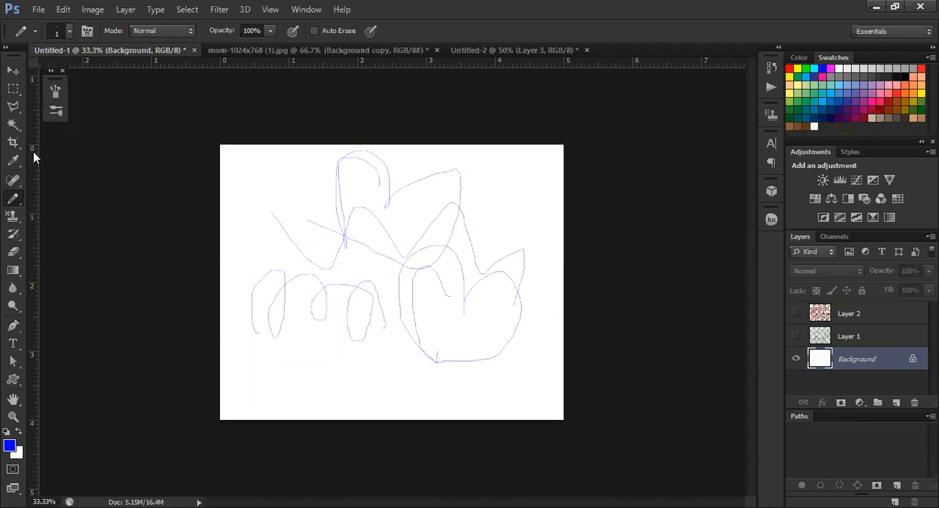
Choose the Color Replacement tool and place the fruit_selection_155265101_web image directly above the Background layer
right_click(17, 200)
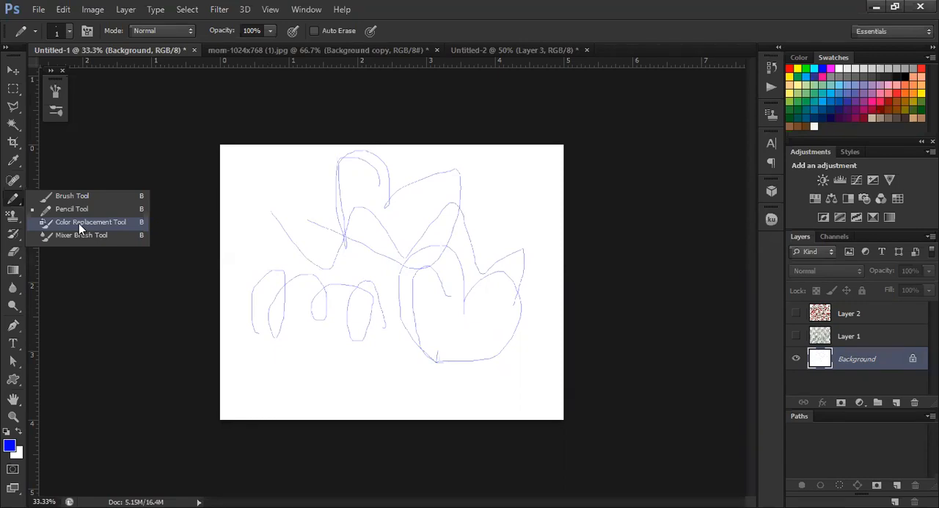
click(78, 223)
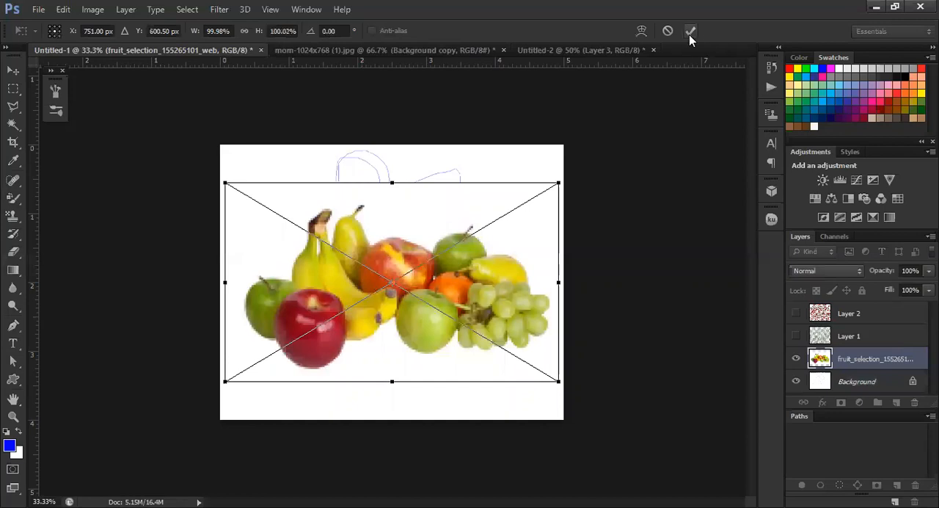
click(688, 35)
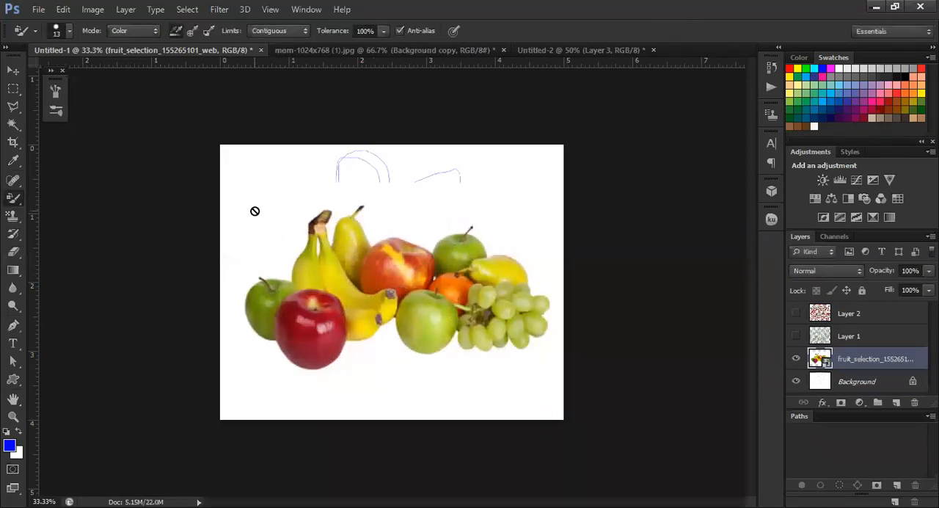
Shift the placed fruit image slightly upward and to the right on the canvas with the Move tool
click(13, 70)
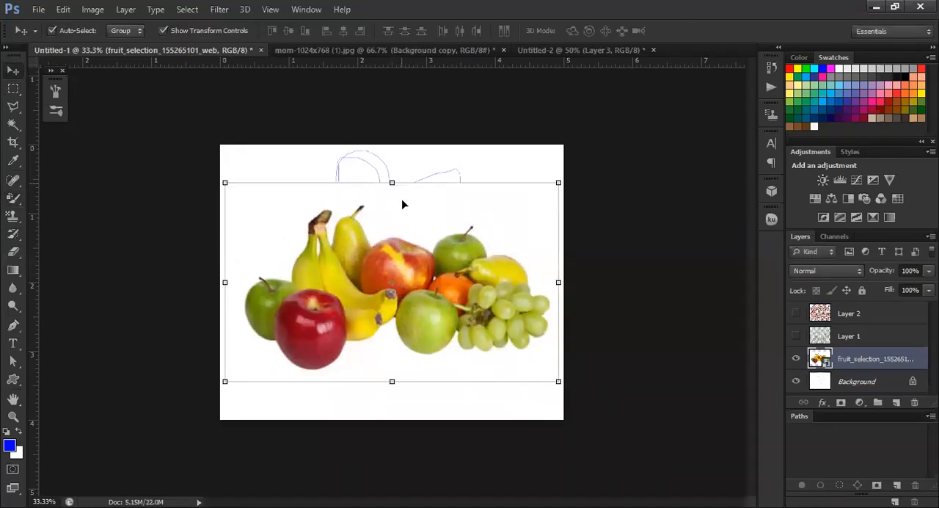
mouse_move(404, 204)
mouse_down()
mouse_move(401, 180)
mouse_move(402, 197)
mouse_up()
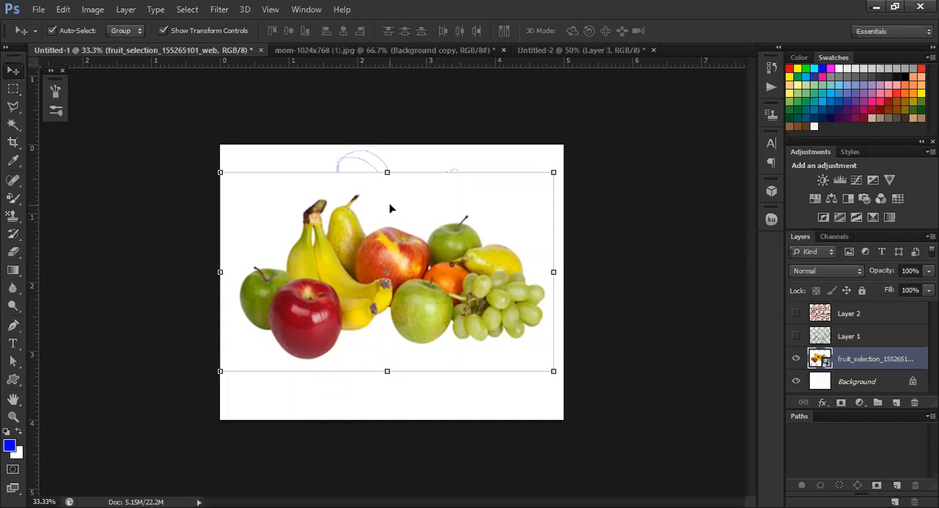
drag(377, 210, 389, 212)
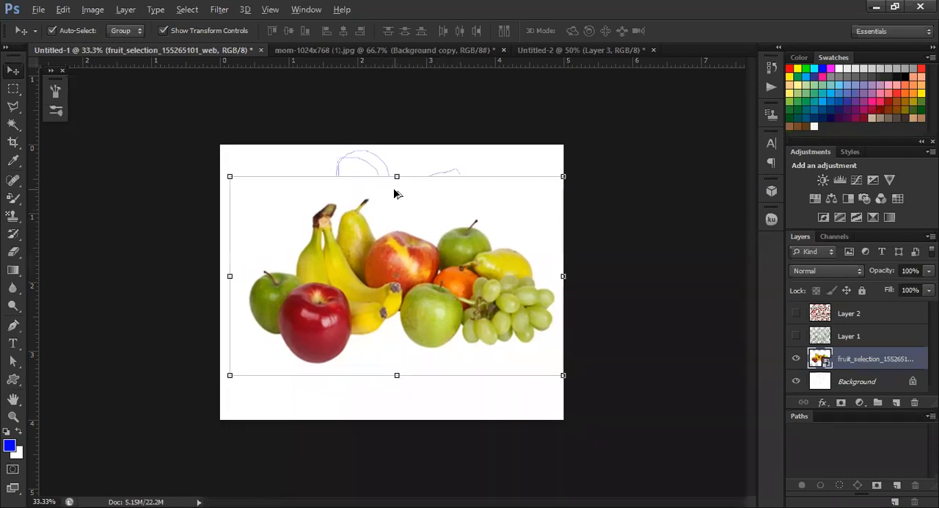
Return to the Color Replacement tool and rasterize the fruit smart object so its colors can be edited
key(ctrl+plus)
key(ctrl+plus)
key(ctrl+minus)
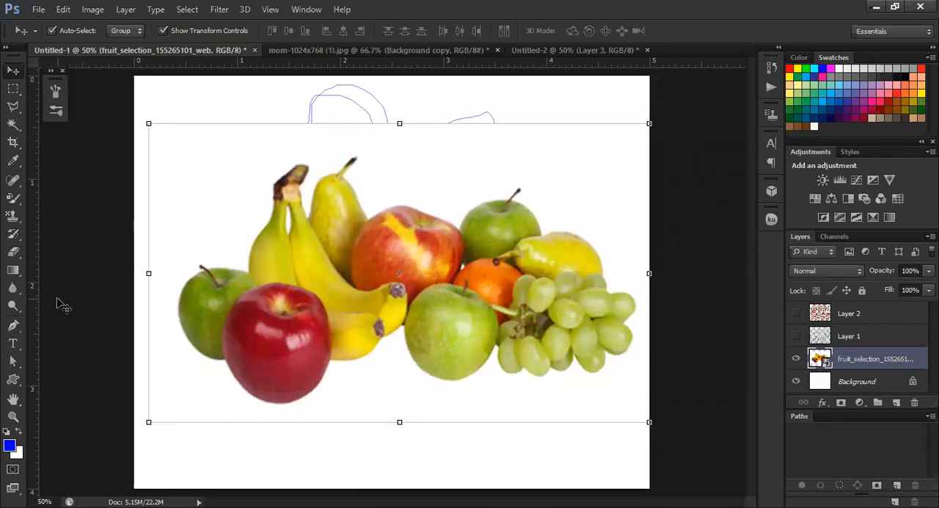
click(12, 199)
click(20, 202)
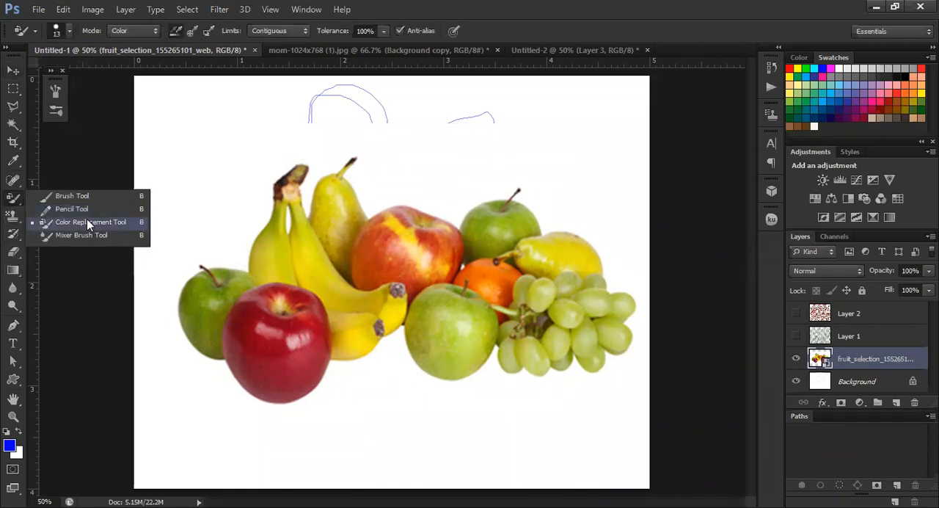
click(105, 223)
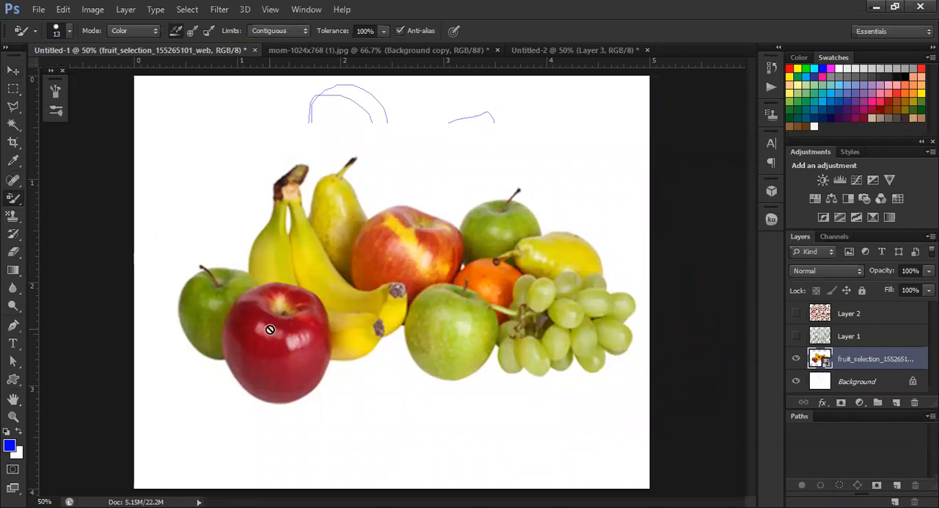
click(447, 216)
click(445, 213)
Enlarge the Color Replacement brush to size 90 for painting over the red apple
key(bracketright)
key(bracketright)
key(bracketright)
key(bracketright)
key(bracketright)
key(bracketright)
key(bracketright)
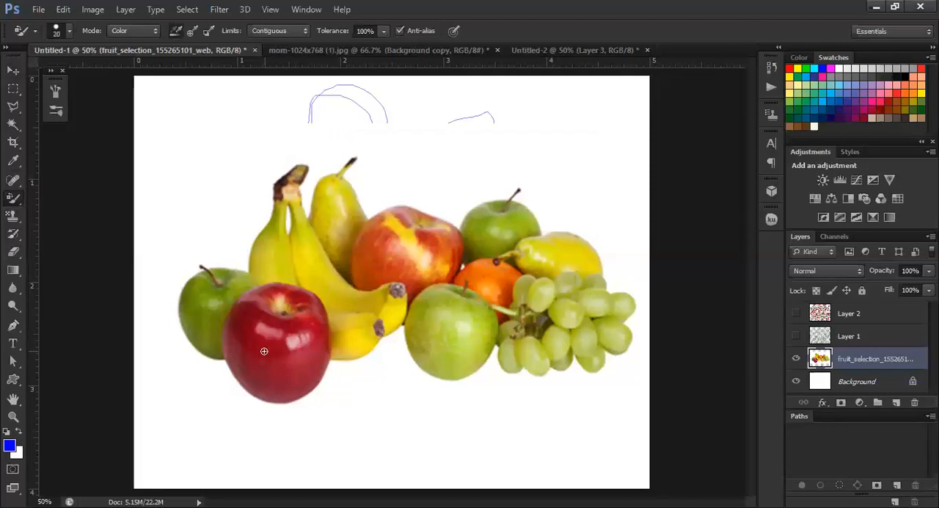
key(bracketright)
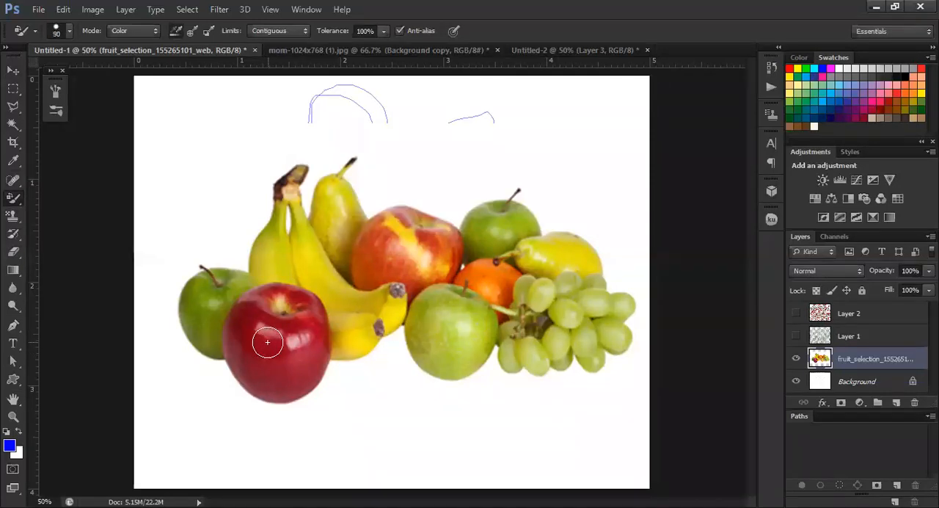
Try recoloring the front red apple blue at 100% tolerance and undo the changes back to the smart object state
mouse_move(266, 334)
mouse_down()
mouse_move(257, 306)
mouse_move(233, 353)
mouse_move(247, 376)
mouse_move(280, 395)
mouse_move(311, 356)
mouse_move(304, 304)
mouse_move(317, 323)
mouse_move(319, 348)
mouse_move(311, 312)
mouse_move(292, 301)
mouse_move(259, 295)
mouse_move(241, 310)
mouse_move(237, 330)
mouse_move(252, 366)
mouse_move(267, 324)
mouse_move(285, 339)
mouse_up()
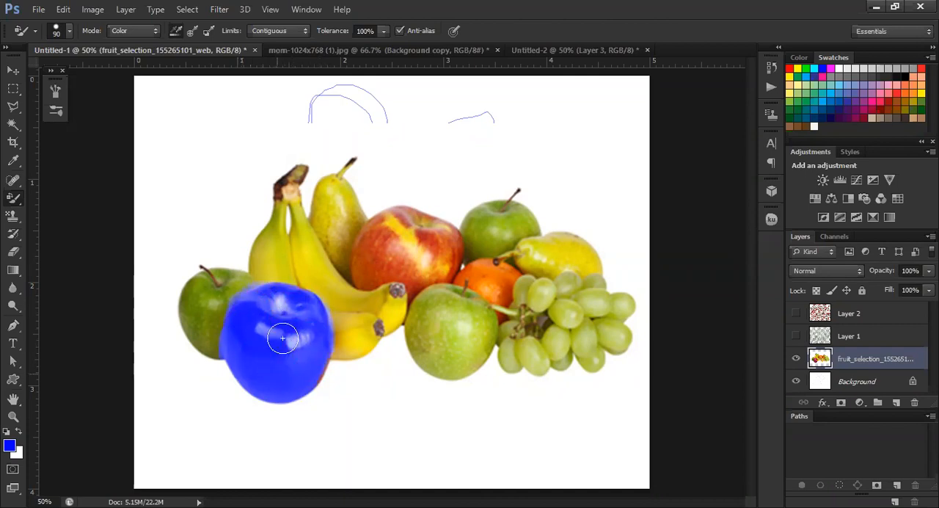
alt+scroll(242, 308, up, 1)
scroll(258, 312, up, 2)
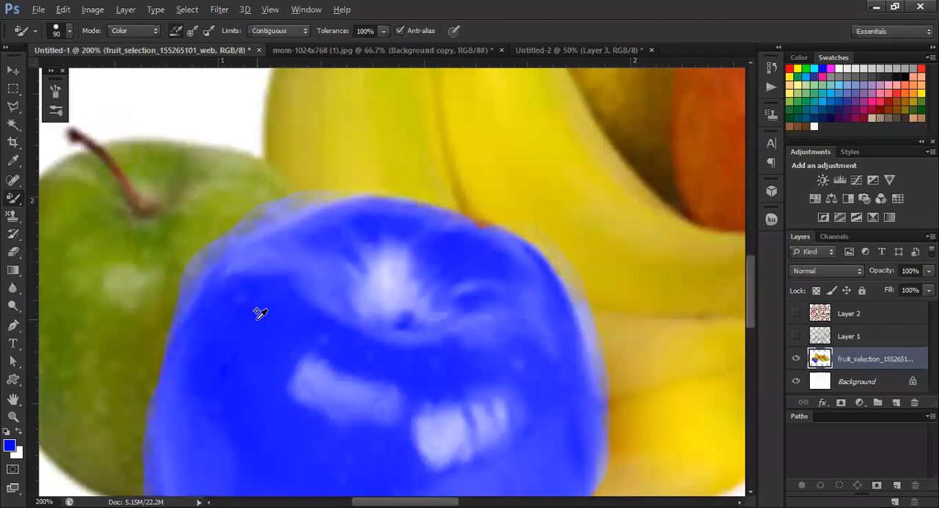
scroll(259, 312, down, 2)
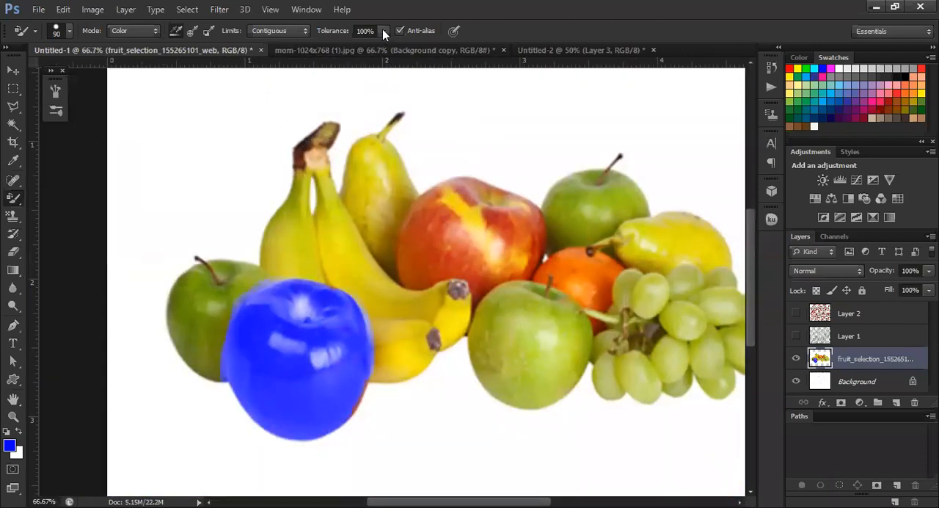
key(ctrl+alt+z)
key(ctrl+alt+z)
key(ctrl+alt+z)
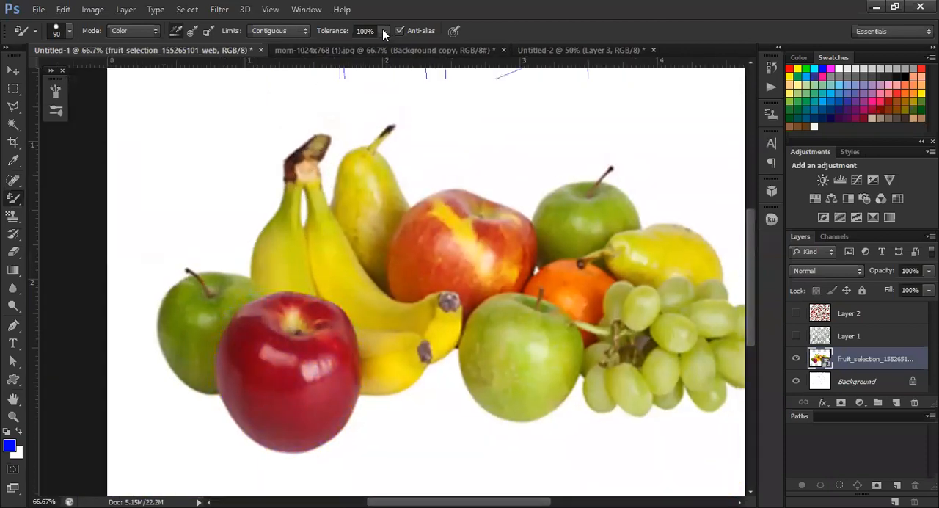
Rasterize the fruit layer and recolor the front red apple blue at 49% tolerance
click(382, 30)
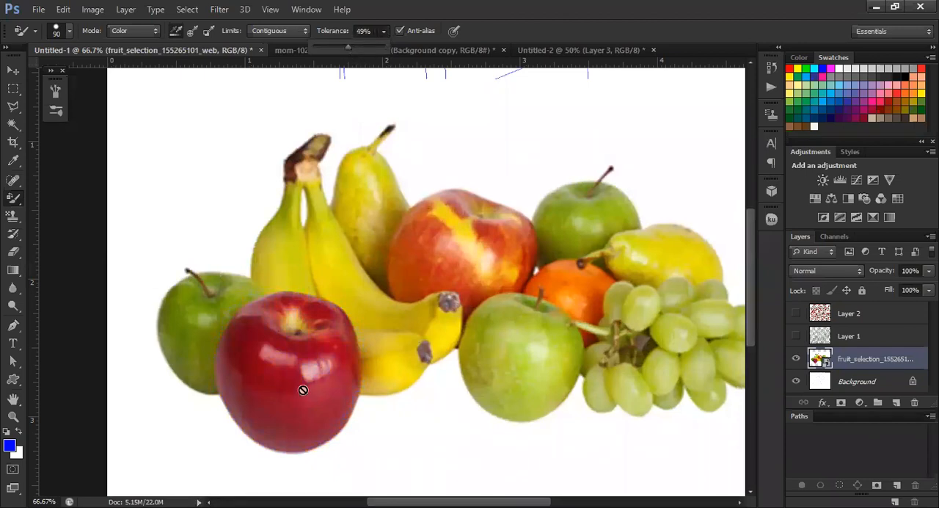
scroll(304, 387, down, 2)
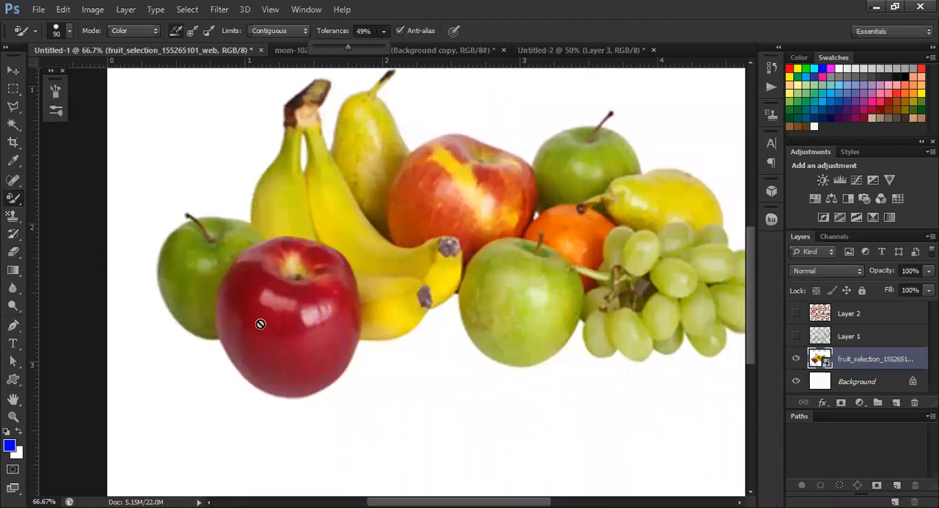
click(259, 323)
click(440, 212)
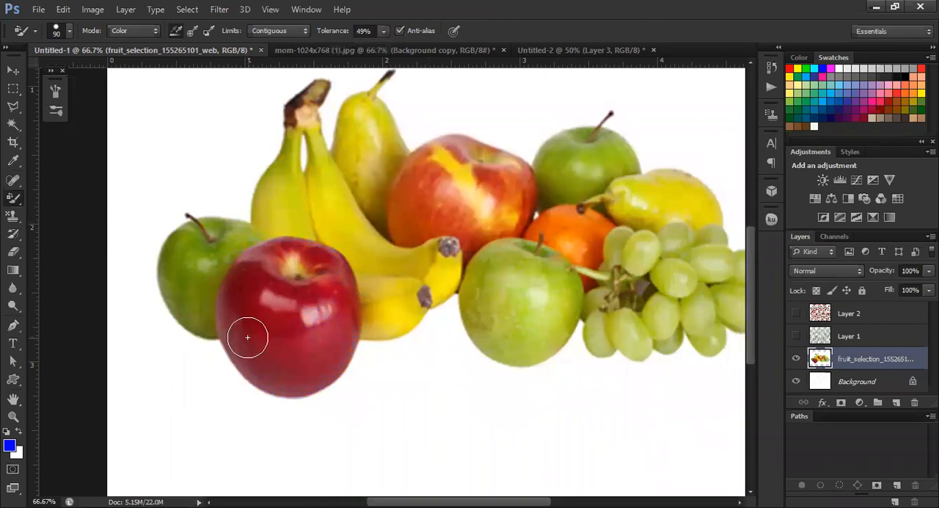
mouse_move(239, 334)
mouse_down()
mouse_move(234, 300)
mouse_move(267, 260)
mouse_up()
mouse_move(293, 258)
mouse_down()
mouse_move(333, 273)
mouse_move(343, 307)
mouse_move(346, 340)
mouse_move(324, 365)
mouse_move(305, 380)
mouse_move(257, 380)
mouse_move(238, 347)
mouse_move(254, 297)
mouse_move(278, 274)
mouse_move(264, 358)
mouse_move(293, 338)
mouse_move(300, 293)
mouse_move(309, 290)
mouse_move(314, 338)
mouse_move(303, 277)
mouse_move(253, 279)
mouse_move(234, 299)
mouse_move(243, 322)
mouse_up()
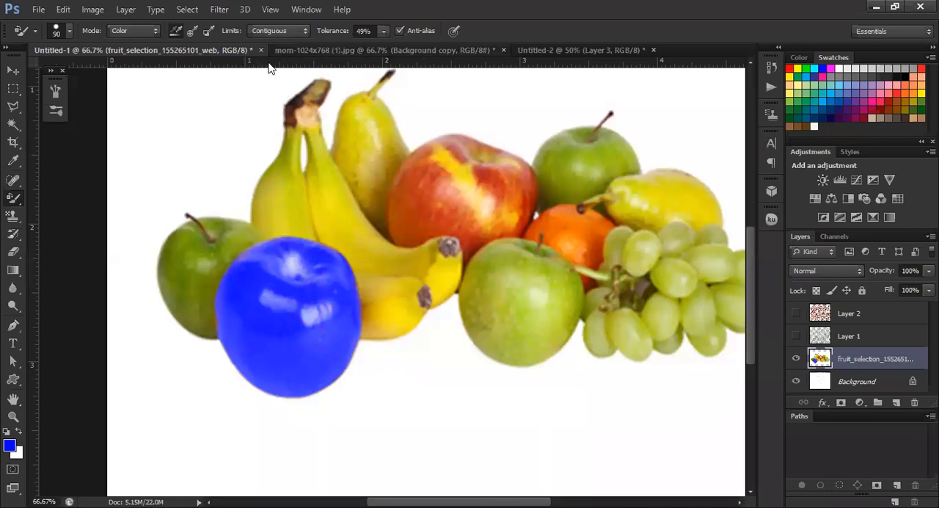
Recolor the green apple beside the blue one blue, in successive passes at 11%, 28% and 37% tolerance
click(383, 30)
drag(384, 47, 358, 49)
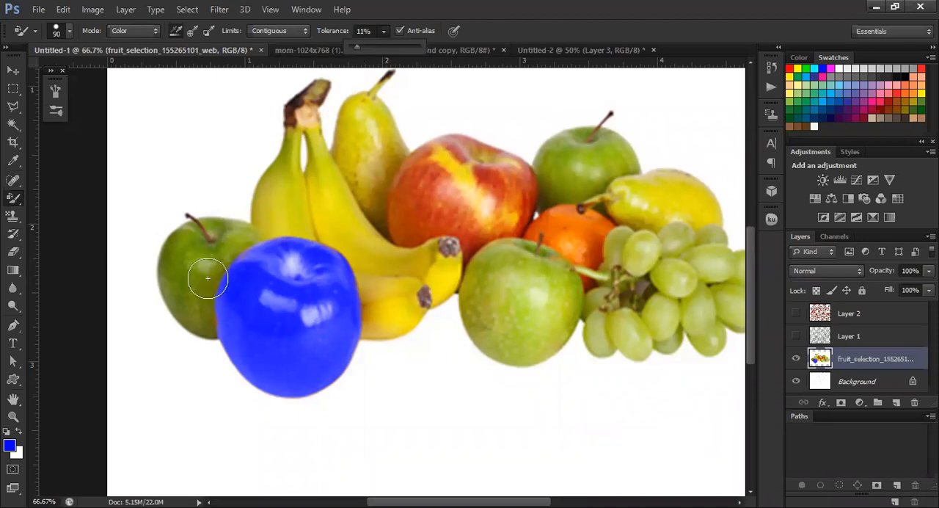
mouse_move(177, 241)
mouse_down()
mouse_move(187, 320)
mouse_move(170, 285)
mouse_move(166, 247)
mouse_move(178, 231)
mouse_move(161, 264)
mouse_move(169, 303)
mouse_move(162, 247)
mouse_move(194, 222)
mouse_up()
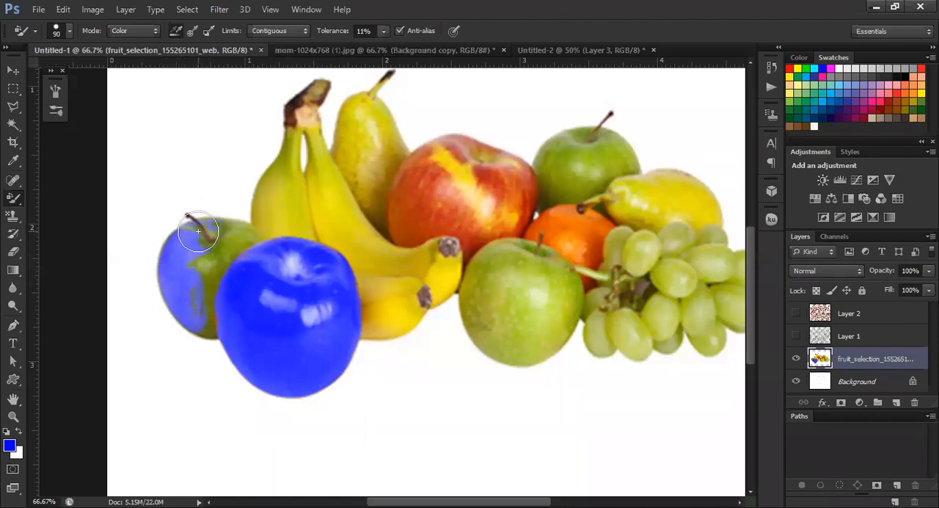
drag(382, 31, 395, 40)
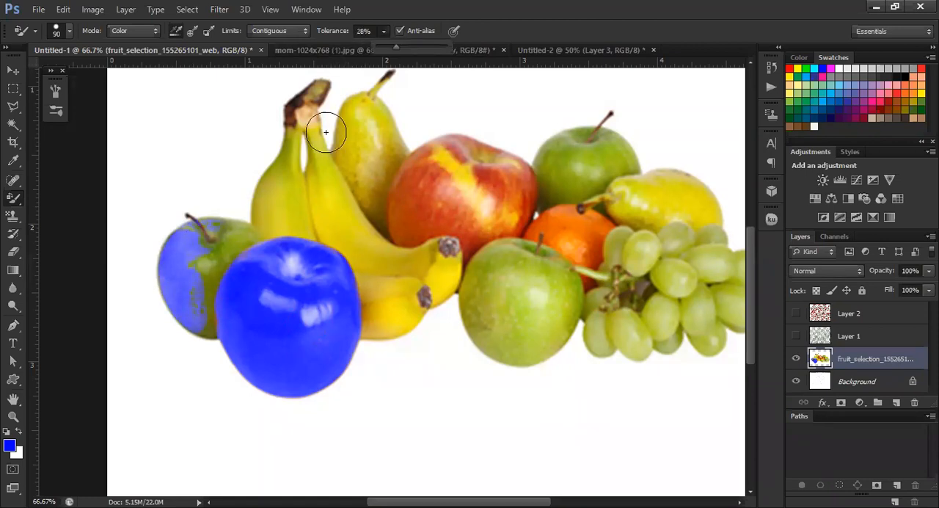
mouse_move(232, 241)
mouse_down()
mouse_move(217, 217)
mouse_move(199, 212)
mouse_move(227, 222)
mouse_move(200, 227)
mouse_move(222, 215)
mouse_up()
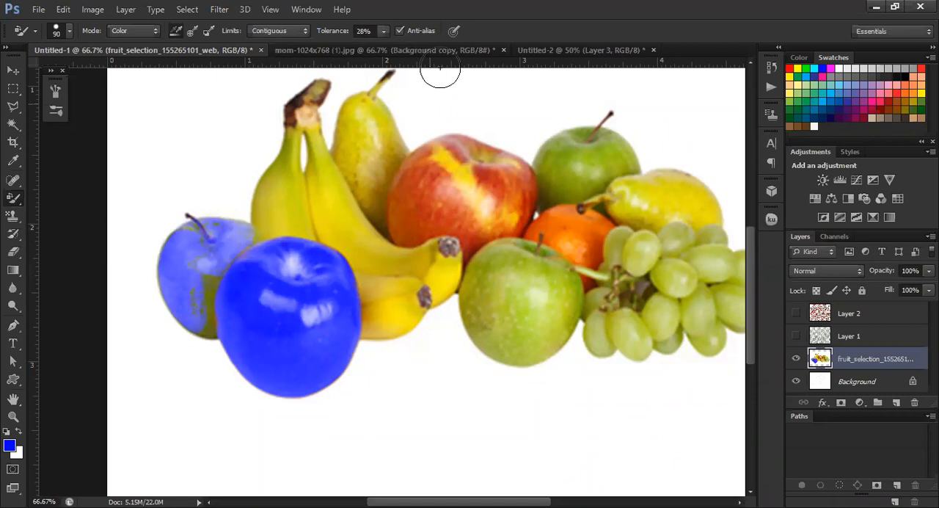
drag(382, 29, 390, 46)
mouse_move(209, 280)
mouse_down()
mouse_move(209, 323)
mouse_move(190, 289)
mouse_move(193, 303)
mouse_move(203, 284)
mouse_move(198, 306)
mouse_move(222, 227)
mouse_move(189, 229)
mouse_move(223, 228)
mouse_move(201, 213)
mouse_up()
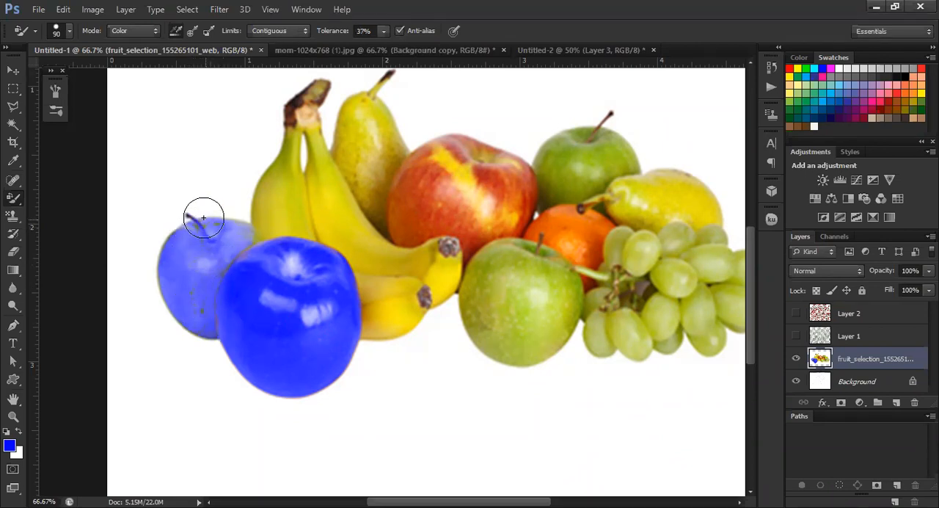
Set the foreground color to magenta cc33cc and return to the Color Replacement tool
click(11, 445)
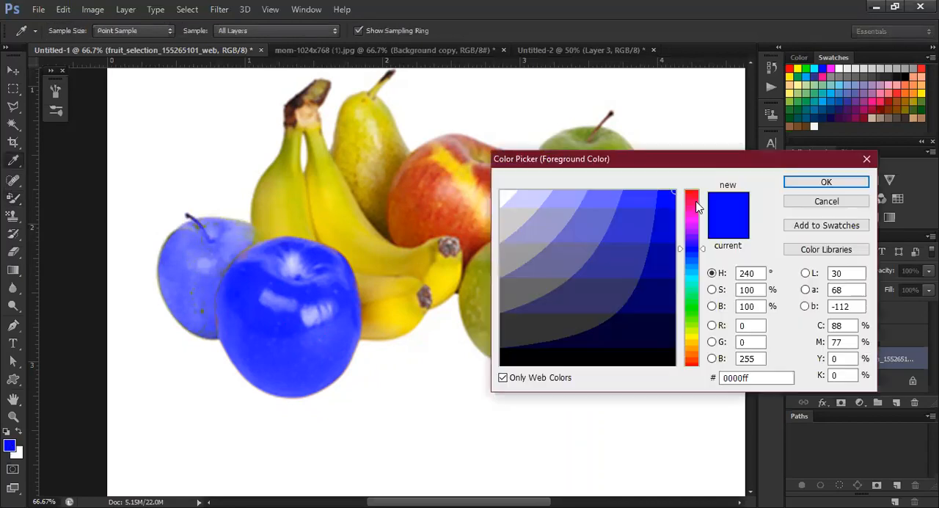
click(692, 198)
drag(692, 208, 696, 216)
text(204)
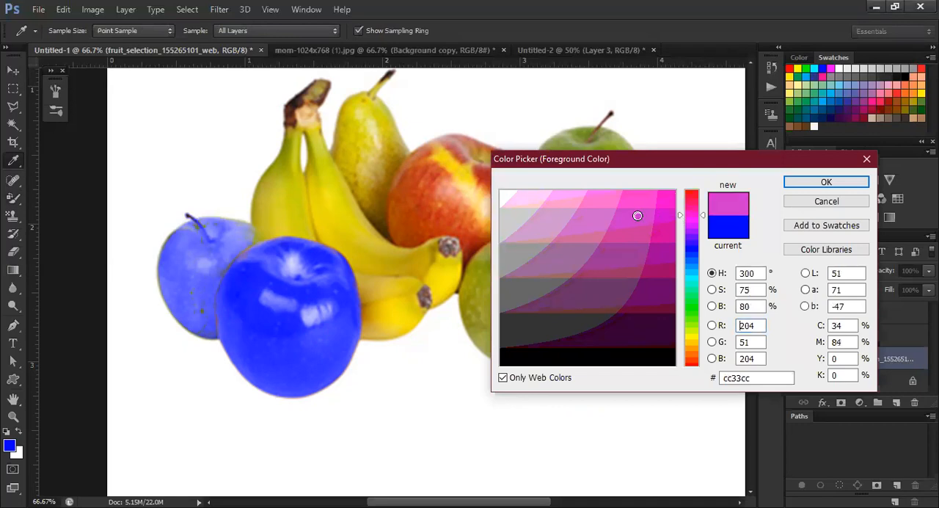
click(814, 188)
key(b)
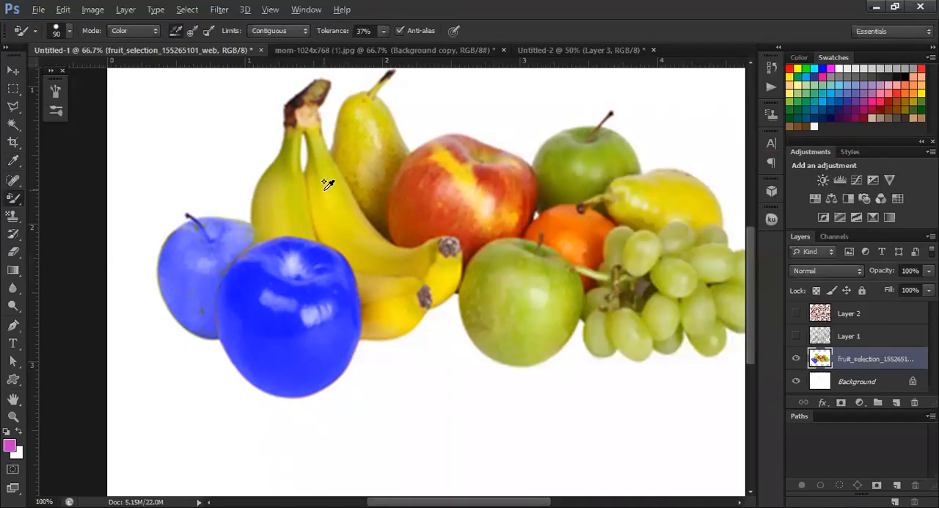
Recolor the bananas magenta, including their stems and edges, with the Color Replacement tolerance set to 25%
scroll(326, 184, up, 1)
scroll(308, 196, down, 2)
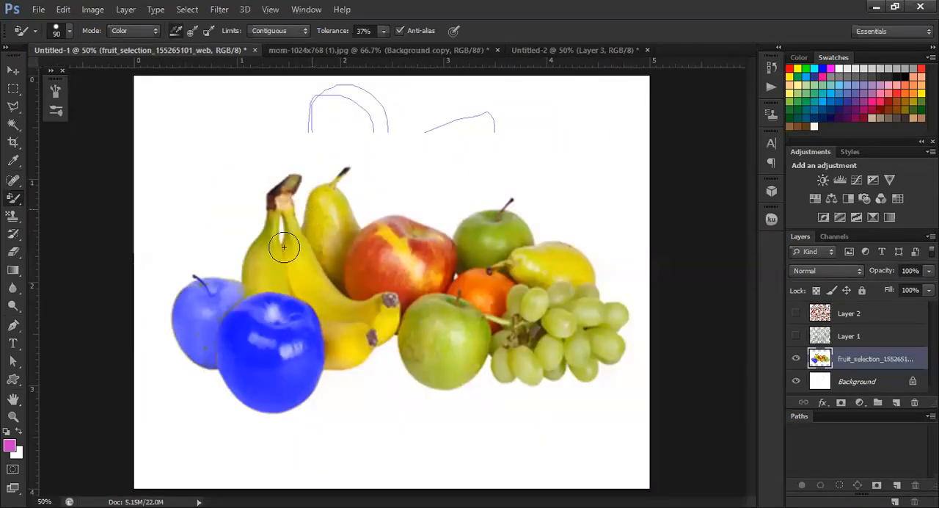
click(384, 29)
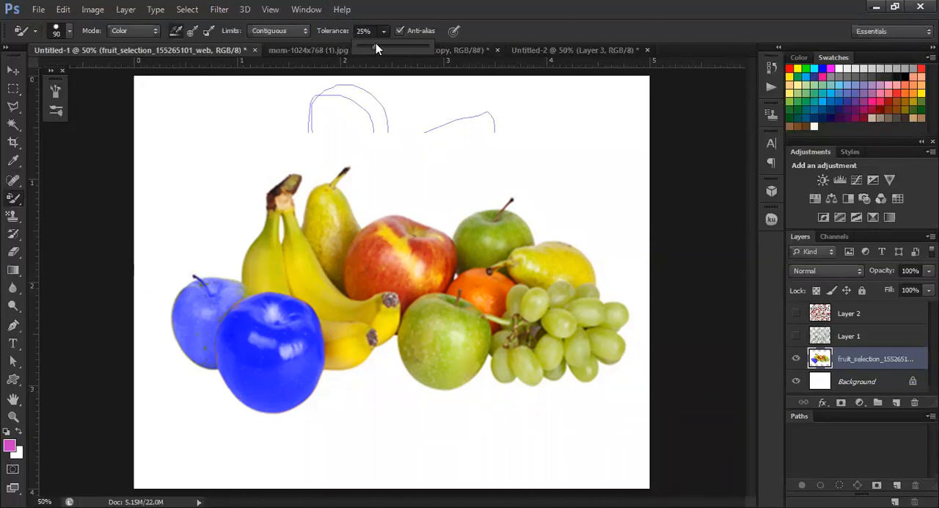
click(420, 376)
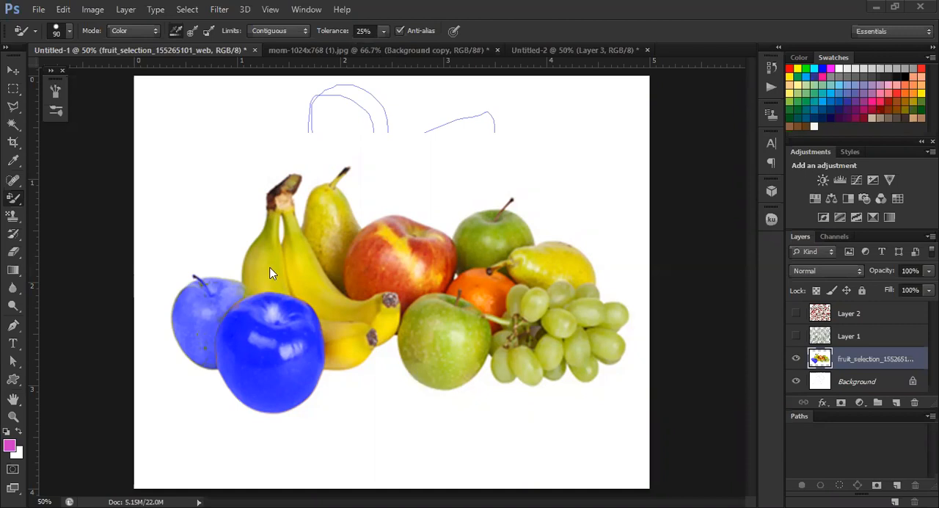
click(14, 199)
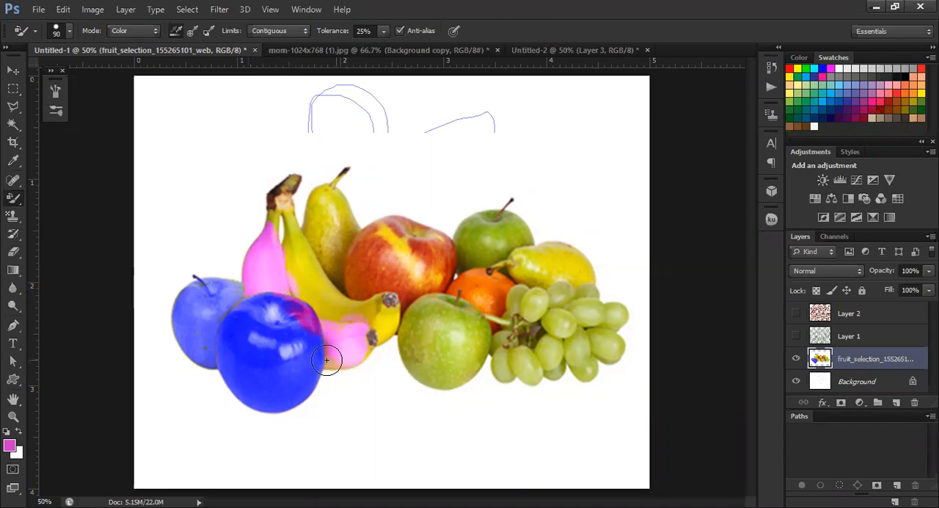
drag(379, 308, 398, 306)
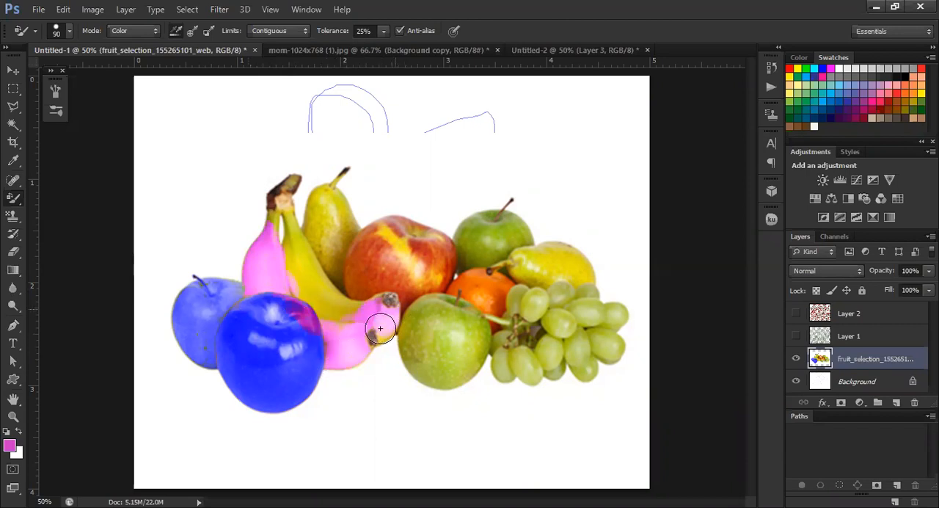
mouse_move(320, 307)
mouse_down()
mouse_move(302, 290)
mouse_move(312, 290)
mouse_move(282, 221)
mouse_up()
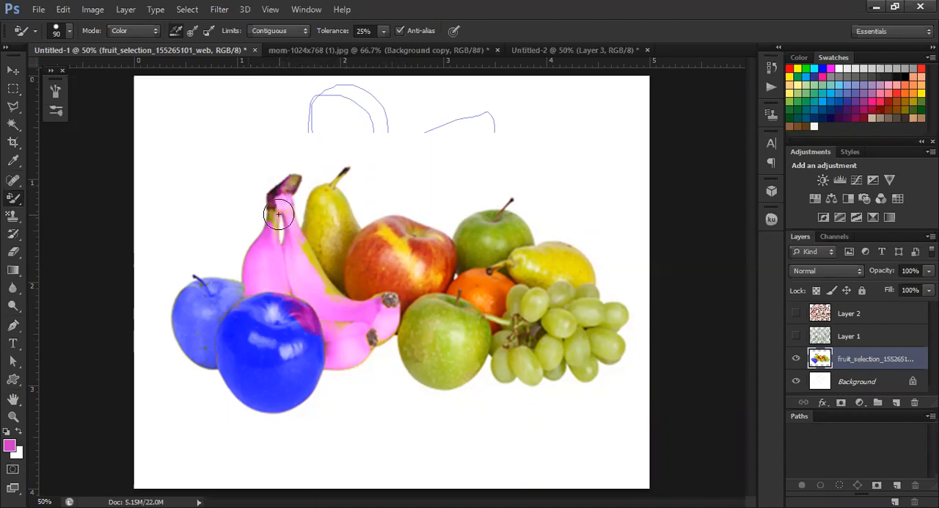
drag(306, 251, 336, 292)
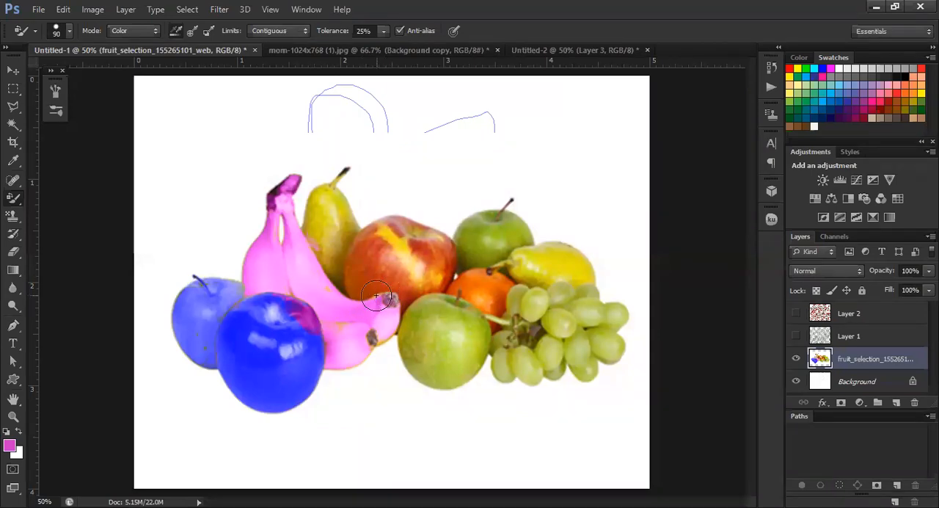
Recolor the large red and yellow apple behind the bananas magenta
scroll(359, 209, up, 1)
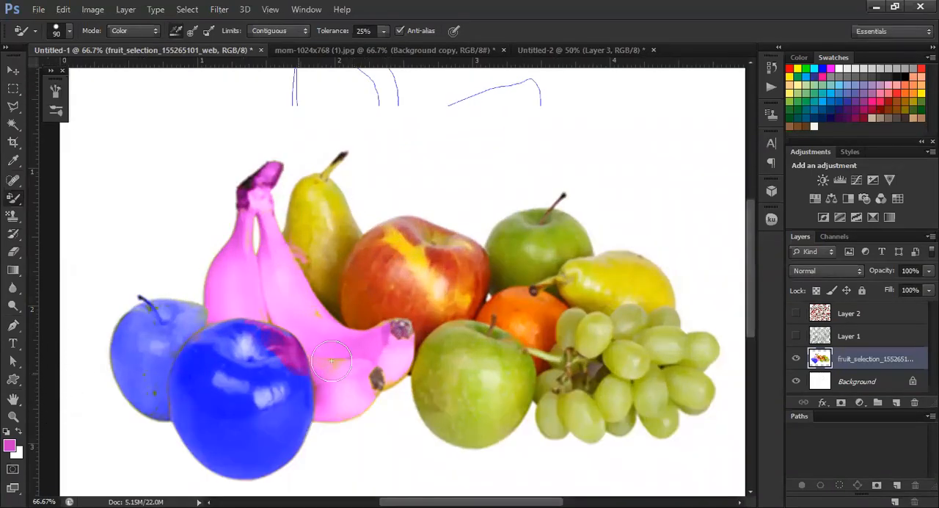
mouse_move(409, 269)
mouse_down()
mouse_move(401, 231)
mouse_move(363, 291)
mouse_move(376, 308)
mouse_move(348, 307)
mouse_move(350, 269)
mouse_move(392, 220)
mouse_move(412, 278)
mouse_move(426, 286)
mouse_move(453, 261)
mouse_move(480, 254)
mouse_move(426, 263)
mouse_move(425, 245)
mouse_move(438, 232)
mouse_move(390, 301)
mouse_move(434, 314)
mouse_up()
mouse_move(484, 274)
mouse_down()
mouse_move(422, 326)
mouse_move(436, 319)
mouse_up()
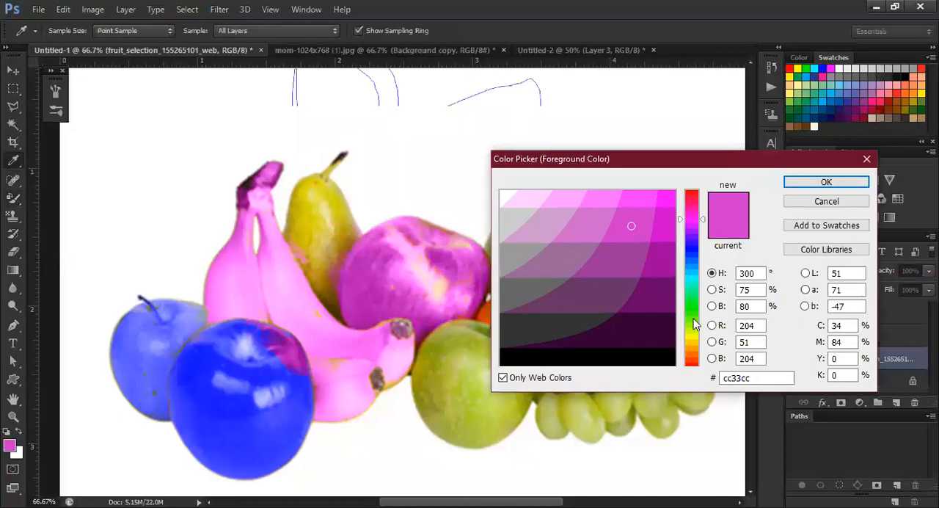
Set the foreground color to bright green 00ff33 and recolor the front green apple with it
click(691, 304)
click(669, 200)
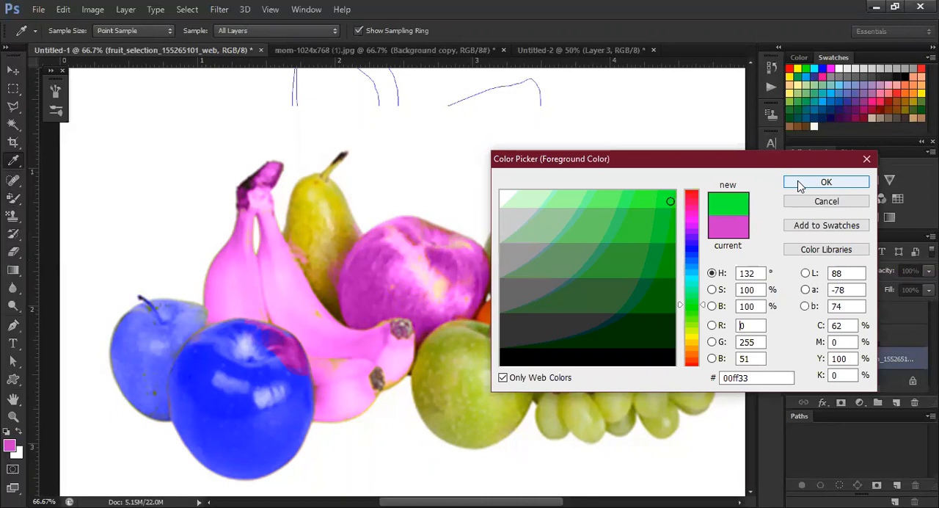
key(Return)
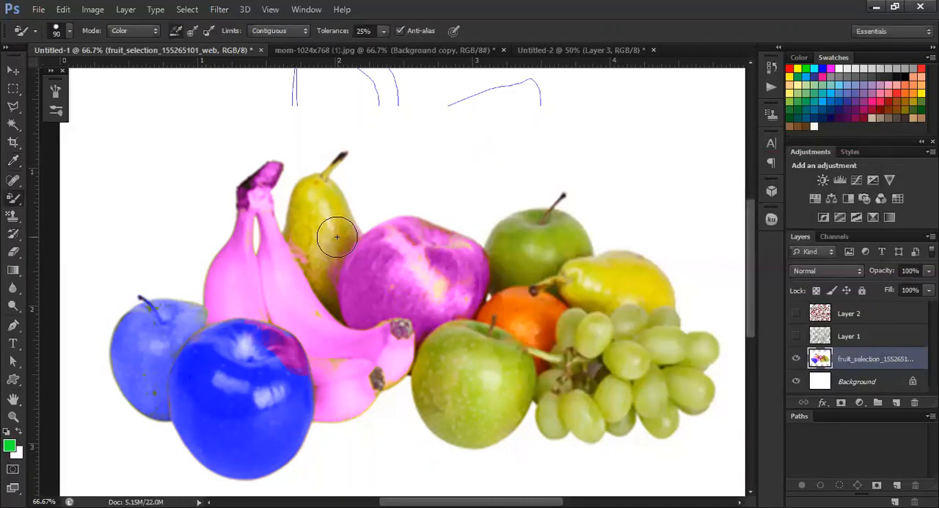
scroll(440, 330, down, 2)
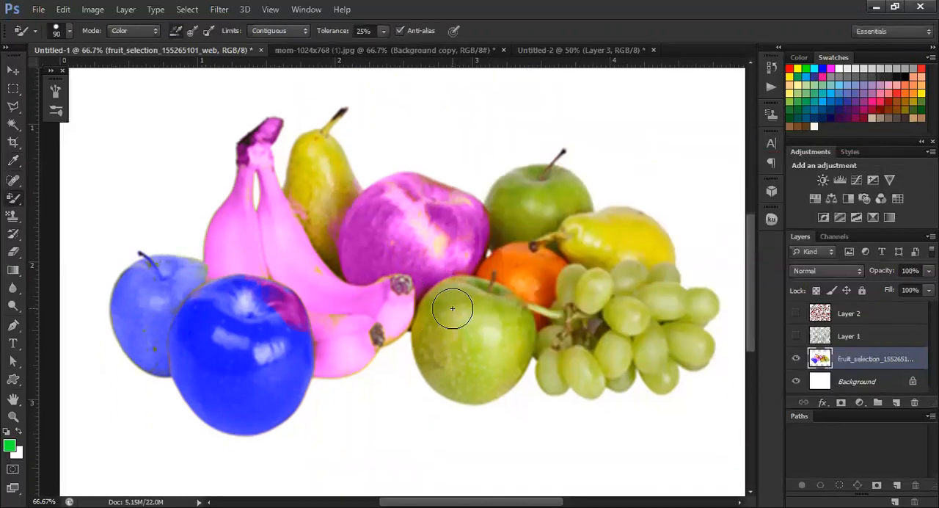
mouse_move(446, 303)
mouse_down()
mouse_move(449, 366)
mouse_move(433, 322)
mouse_move(435, 352)
mouse_move(458, 294)
mouse_move(441, 302)
mouse_move(437, 321)
mouse_move(467, 290)
mouse_move(481, 330)
mouse_move(495, 306)
mouse_move(510, 306)
mouse_move(498, 367)
mouse_move(489, 379)
mouse_move(456, 381)
mouse_move(446, 375)
mouse_move(453, 349)
mouse_move(473, 326)
mouse_move(470, 366)
mouse_move(516, 339)
mouse_move(513, 324)
mouse_move(519, 358)
mouse_move(531, 325)
mouse_move(513, 358)
mouse_move(422, 370)
mouse_move(450, 284)
mouse_move(508, 296)
mouse_move(475, 289)
mouse_move(435, 366)
mouse_move(433, 350)
mouse_move(459, 300)
mouse_up()
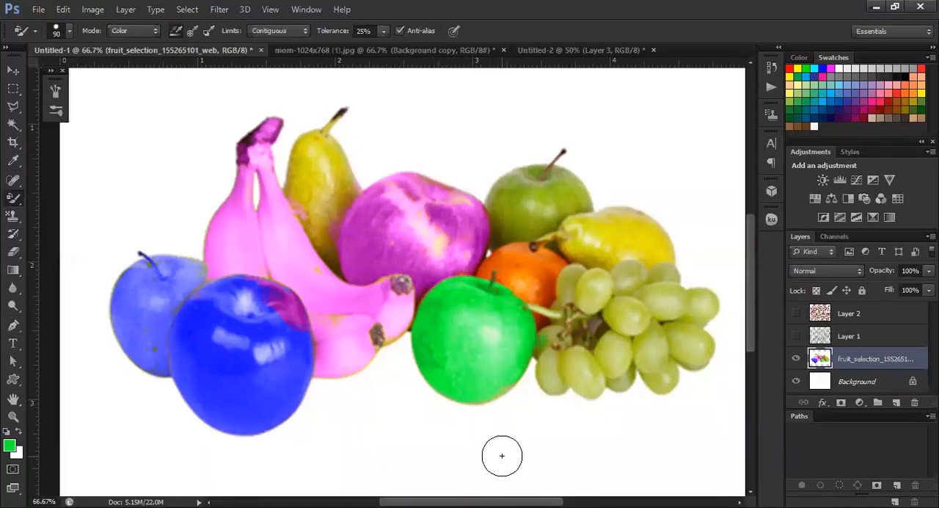
scroll(212, 325, up, 2)
scroll(326, 259, down, 2)
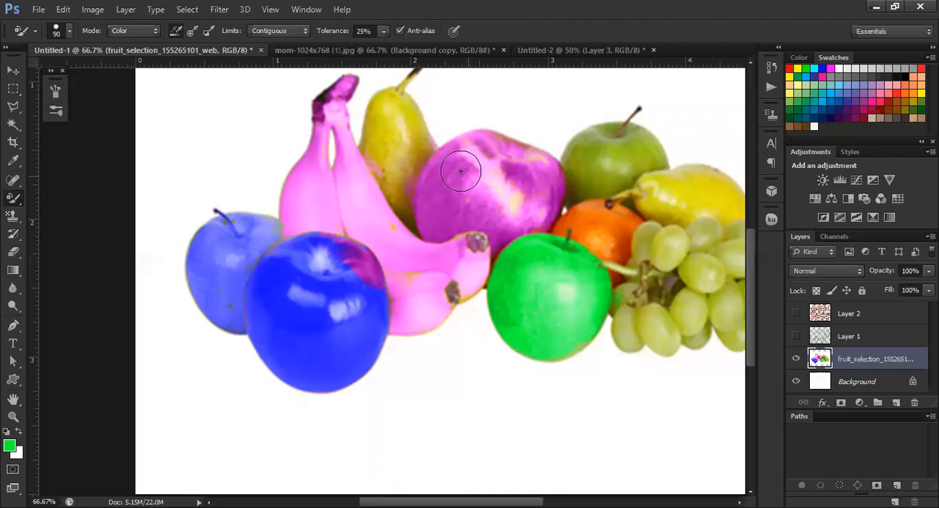
scroll(440, 169, up, 3)
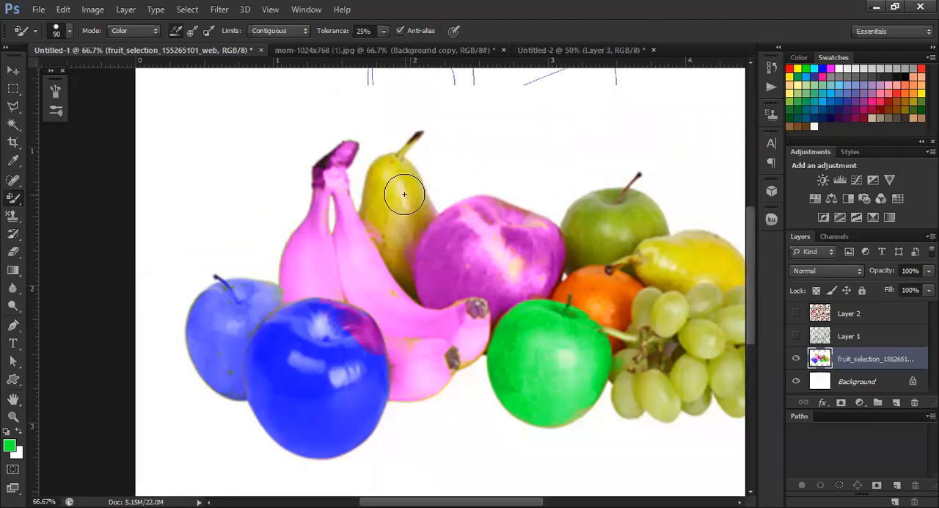
scroll(689, 247, up, 1)
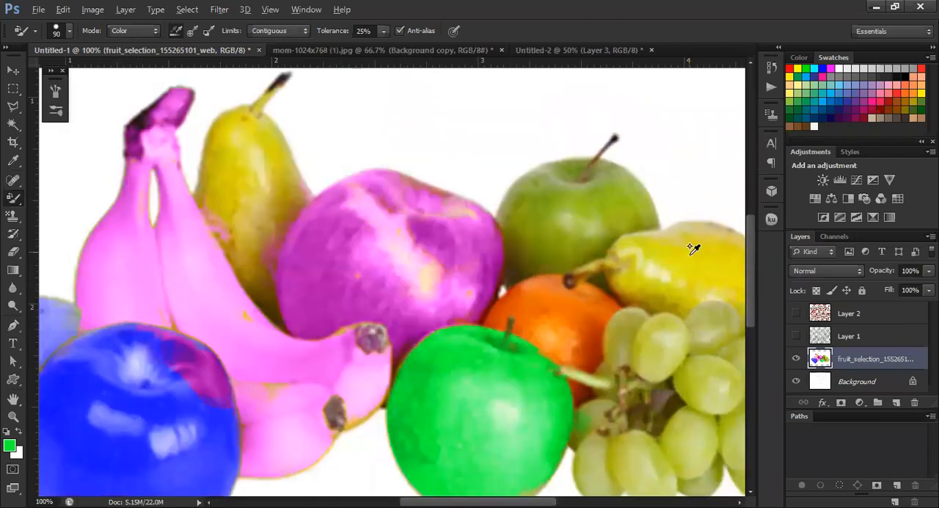
scroll(558, 246, right, 3)
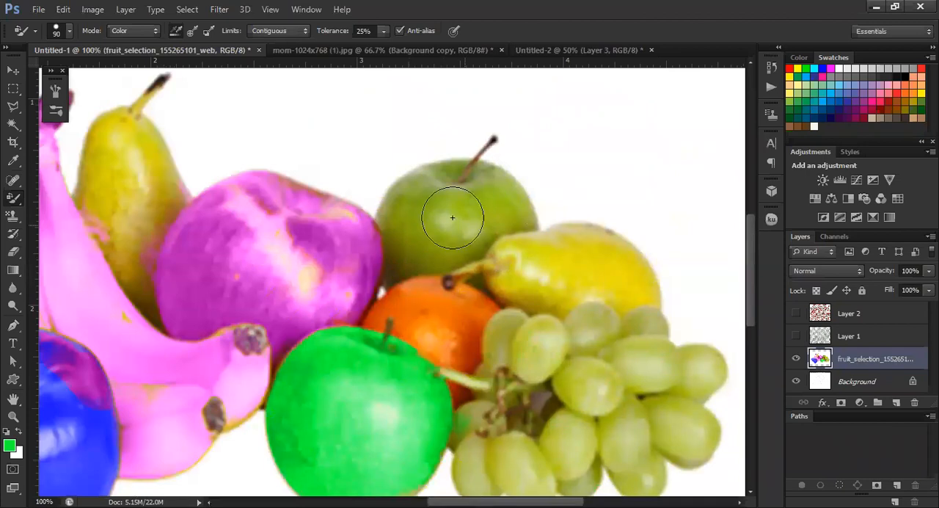
Recolor the rear green apple and the whole bunch of grapes bright green with the Color Replacement tool at 25% tolerance
mouse_move(452, 217)
mouse_down()
mouse_move(427, 251)
mouse_move(455, 207)
mouse_move(483, 195)
mouse_move(437, 242)
mouse_move(413, 223)
mouse_move(405, 194)
mouse_move(420, 182)
mouse_move(405, 198)
mouse_move(398, 255)
mouse_move(386, 214)
mouse_move(451, 170)
mouse_move(489, 174)
mouse_move(513, 202)
mouse_move(474, 252)
mouse_move(512, 220)
mouse_move(539, 217)
mouse_move(493, 179)
mouse_move(420, 170)
mouse_move(394, 186)
mouse_move(388, 213)
mouse_move(522, 169)
mouse_move(504, 235)
mouse_move(480, 218)
mouse_move(425, 222)
mouse_up()
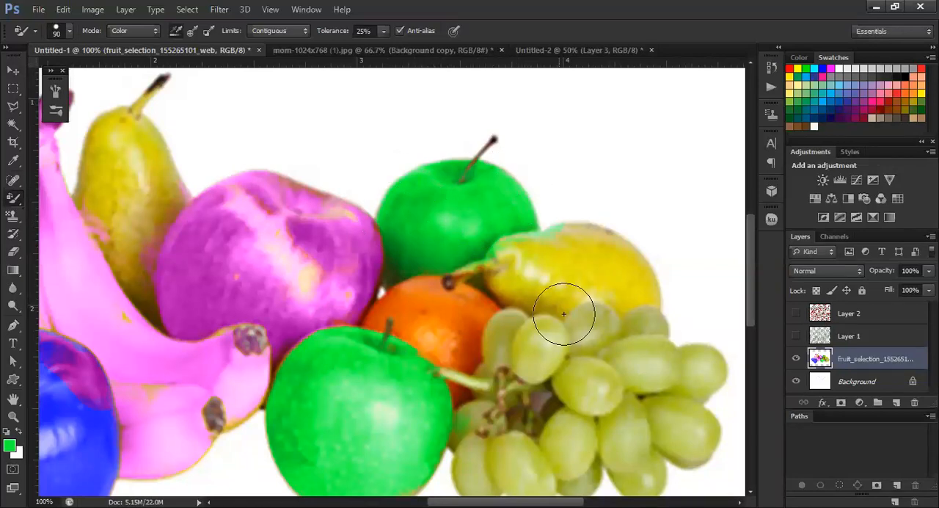
scroll(580, 297, down, 2)
mouse_move(589, 305)
mouse_down()
mouse_move(612, 311)
mouse_move(565, 278)
mouse_move(601, 257)
mouse_move(642, 272)
mouse_move(638, 260)
mouse_move(565, 285)
mouse_move(530, 283)
mouse_move(520, 267)
mouse_move(587, 245)
mouse_move(652, 251)
mouse_move(651, 286)
mouse_move(627, 296)
mouse_move(645, 286)
mouse_move(542, 293)
mouse_move(498, 273)
mouse_move(517, 238)
mouse_move(500, 244)
mouse_move(528, 239)
mouse_move(586, 263)
mouse_move(703, 278)
mouse_move(686, 303)
mouse_move(711, 300)
mouse_move(655, 329)
mouse_move(699, 353)
mouse_move(709, 344)
mouse_move(719, 370)
mouse_move(673, 382)
mouse_move(619, 344)
mouse_move(644, 402)
mouse_move(628, 399)
mouse_move(598, 341)
mouse_move(580, 380)
mouse_move(584, 400)
mouse_move(597, 383)
mouse_move(557, 410)
mouse_move(544, 367)
mouse_move(552, 331)
mouse_move(541, 364)
mouse_move(501, 330)
mouse_move(465, 359)
mouse_move(480, 404)
mouse_move(492, 358)
mouse_move(518, 399)
mouse_move(544, 413)
mouse_move(544, 388)
mouse_move(534, 411)
mouse_move(488, 386)
mouse_move(459, 415)
mouse_move(458, 346)
mouse_move(501, 310)
mouse_move(447, 294)
mouse_move(531, 272)
mouse_move(557, 333)
mouse_move(543, 314)
mouse_move(623, 275)
mouse_move(543, 251)
mouse_up()
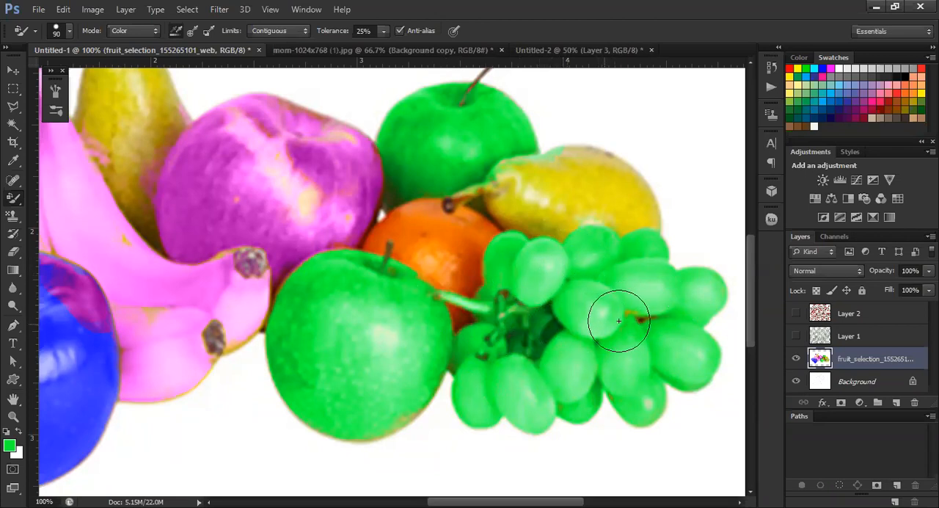
Examine the recolored fruit arrangement as a whole and up close
key(ctrl+minus)
key(ctrl+minus)
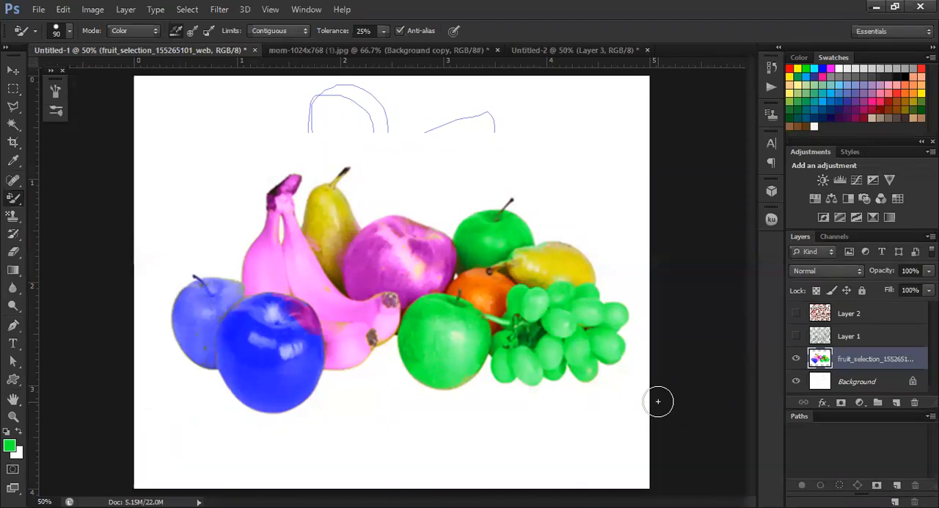
scroll(629, 355, up, 1)
scroll(672, 336, up, 4)
scroll(664, 331, down, 4)
scroll(666, 332, down, 2)
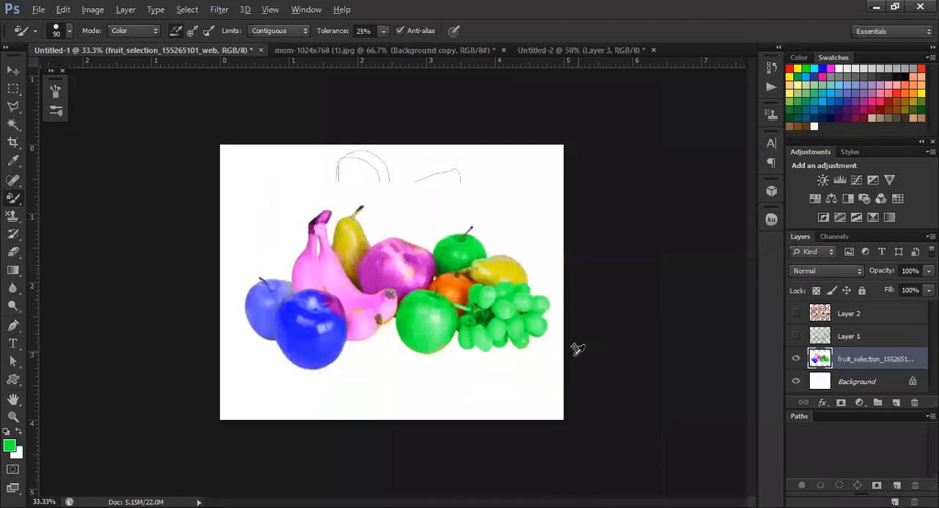
scroll(319, 253, up, 1)
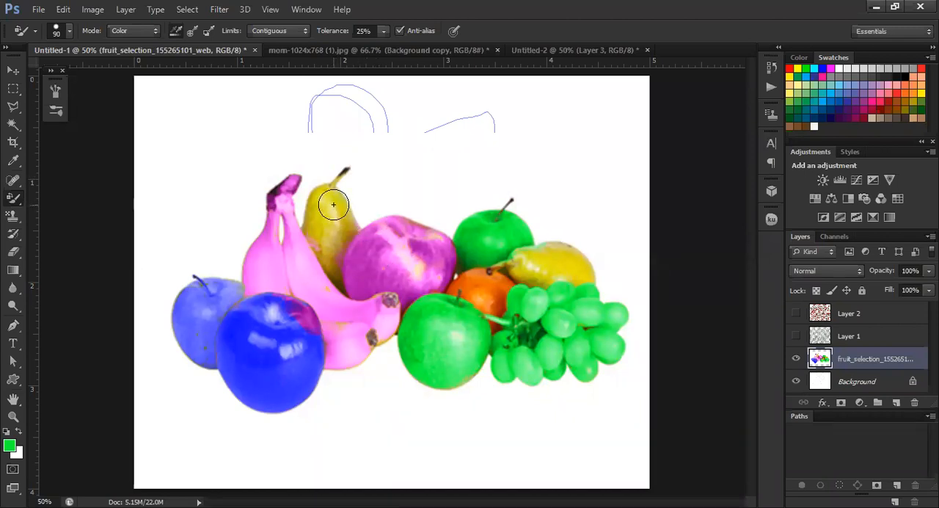
scroll(318, 213, up, 1)
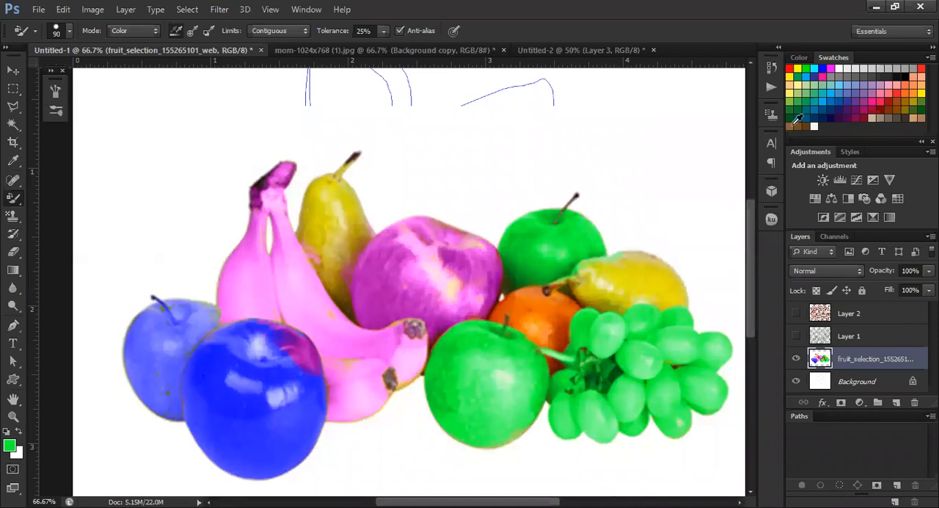
Switch to the Move tool and close the mom-1024x768 (1).jpg and Untitled-2 documents without saving their changes
key(v)
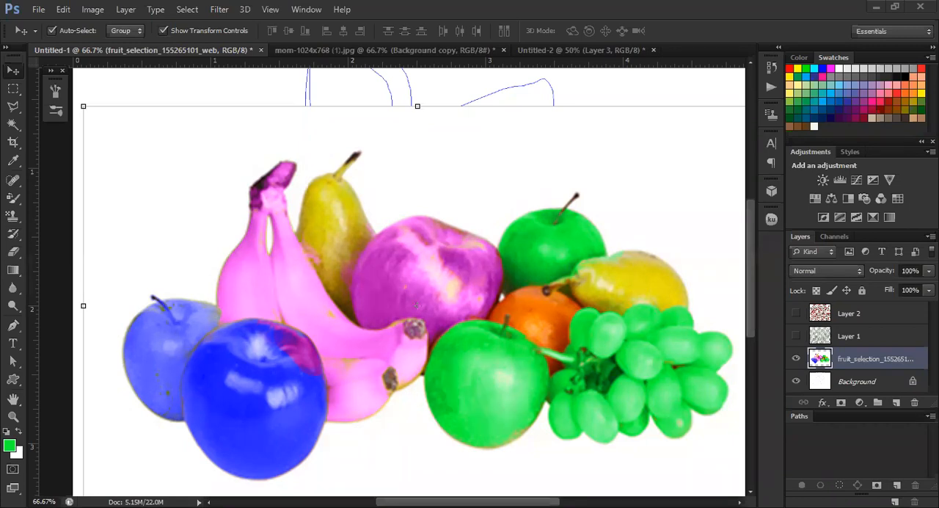
key(ctrl+minus)
key(ctrl+minus)
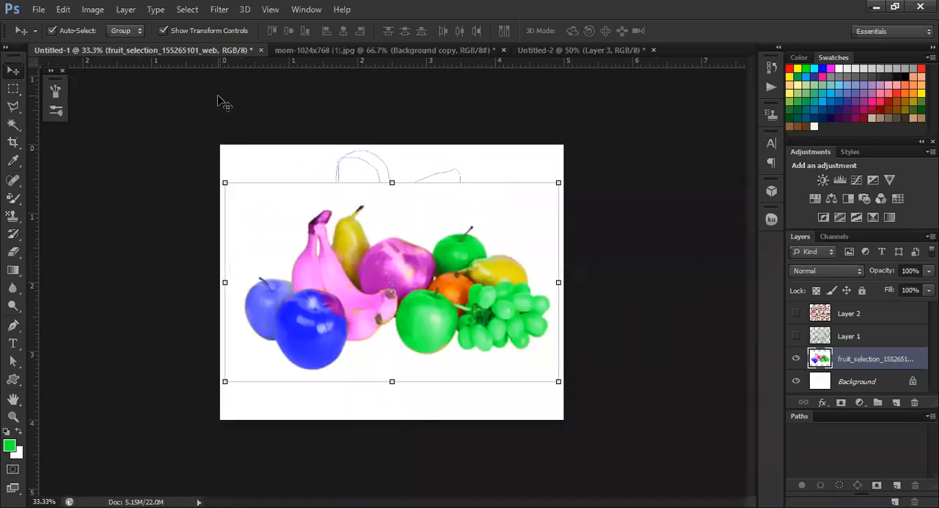
click(329, 51)
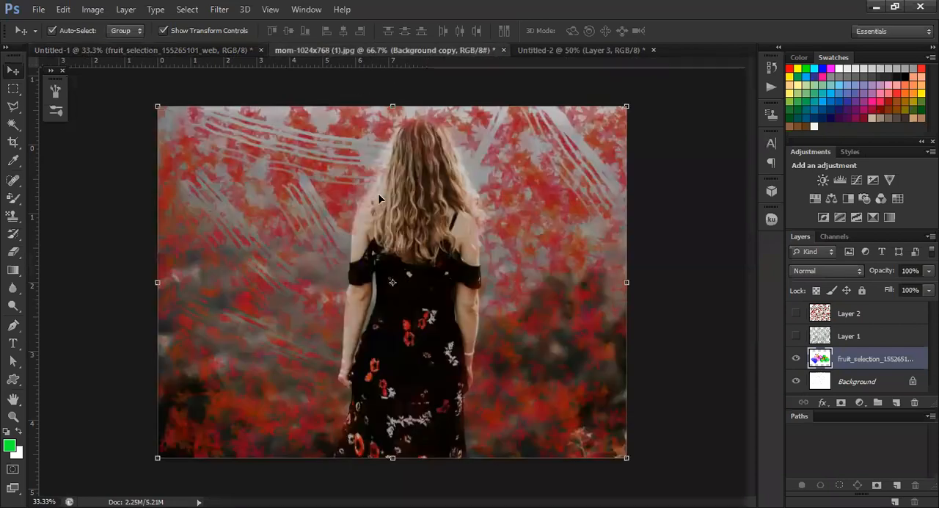
click(503, 50)
click(481, 206)
click(368, 52)
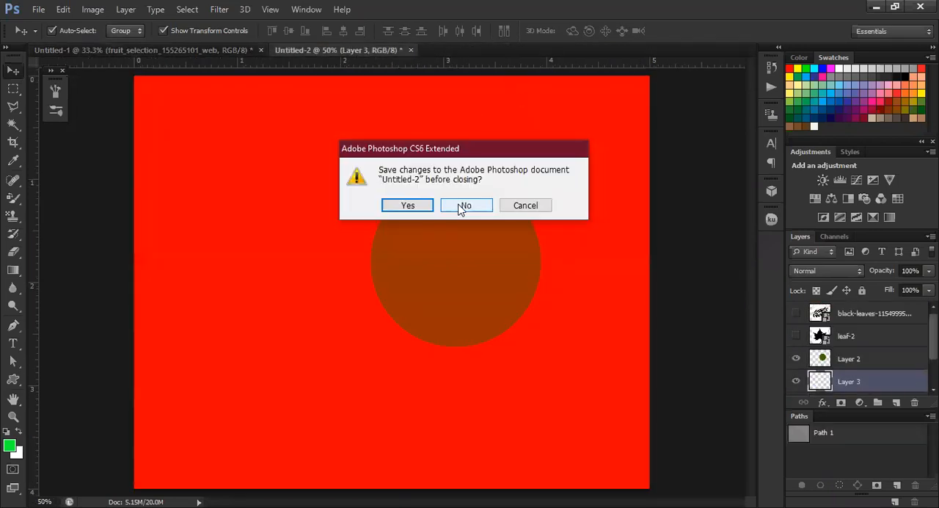
click(462, 206)
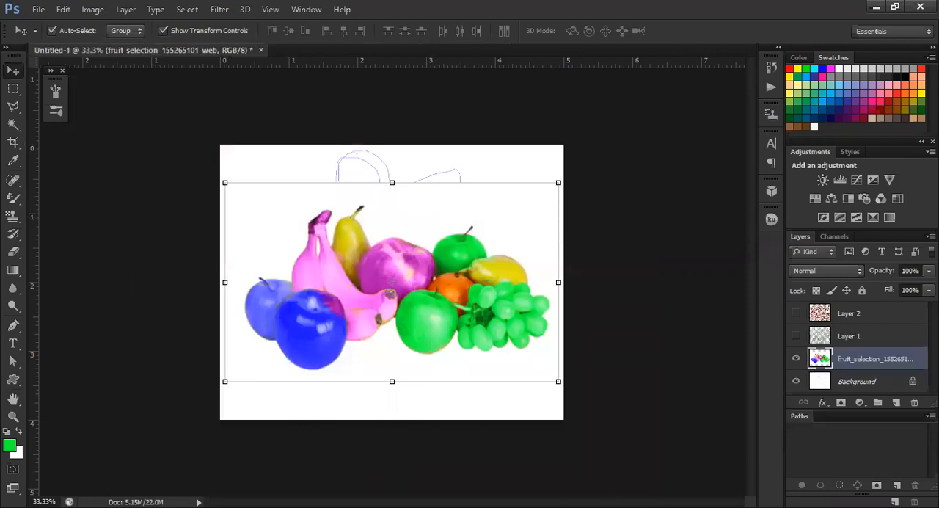